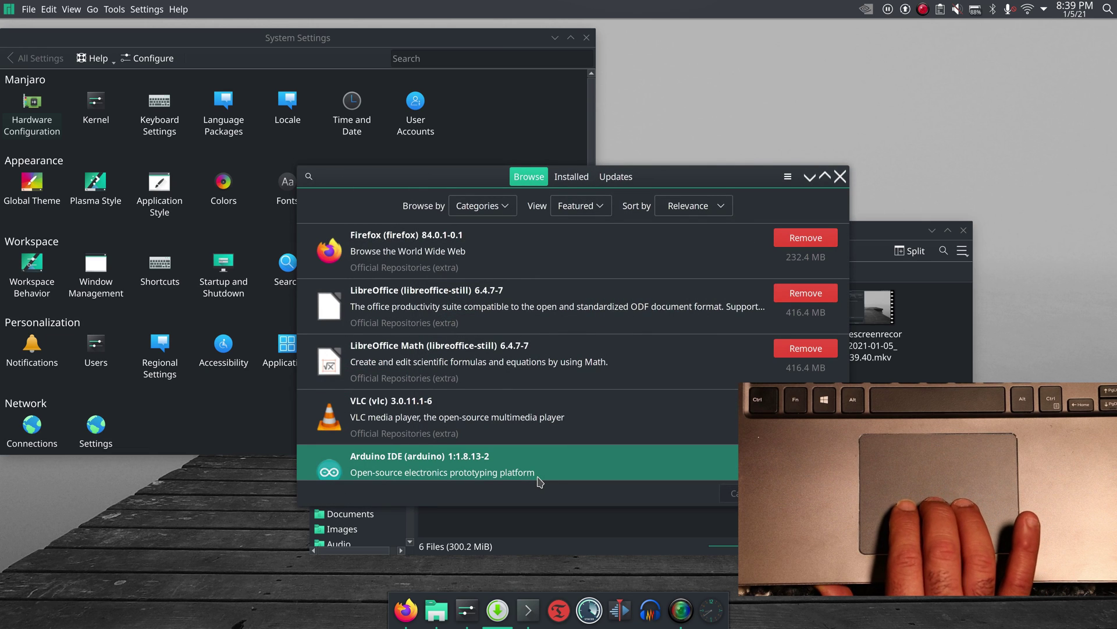
Show and dismiss the window overview twice, then tile the software manager to the left half.
{"action": "key", "text": "ctrl+F9"}
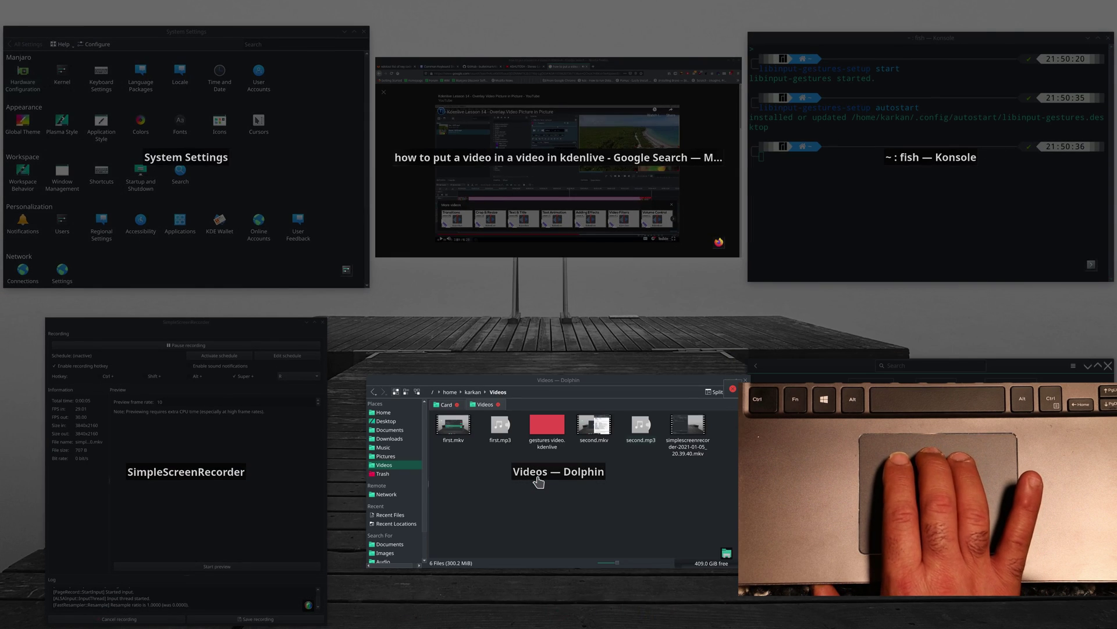
{"action": "key", "text": "Escape"}
{"action": "key", "text": "ctrl+F9"}
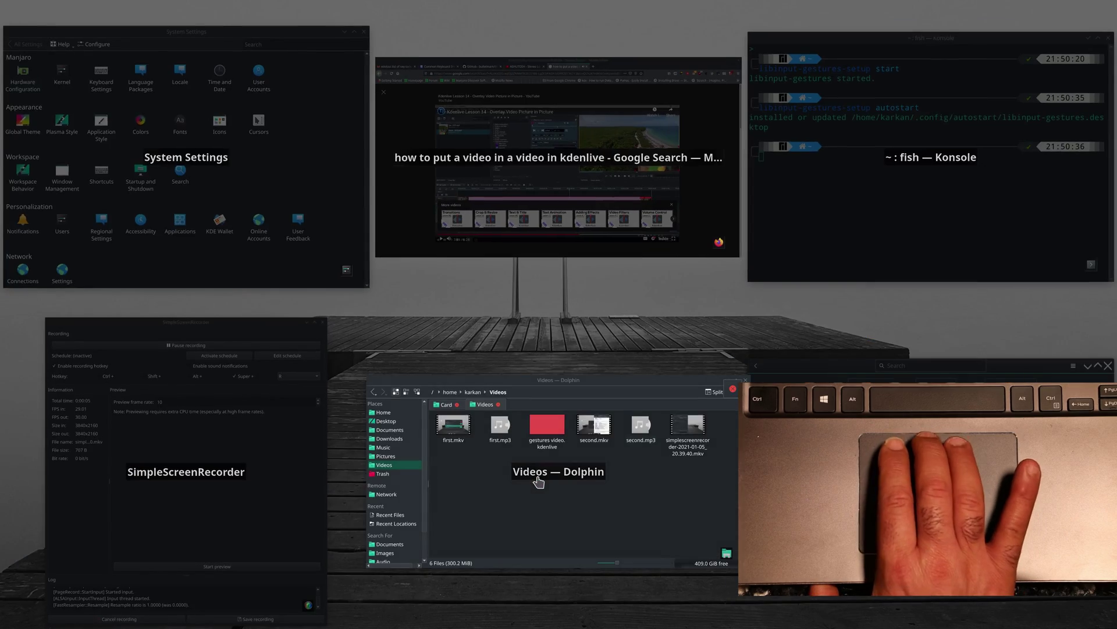
{"action": "key", "text": "Escape"}
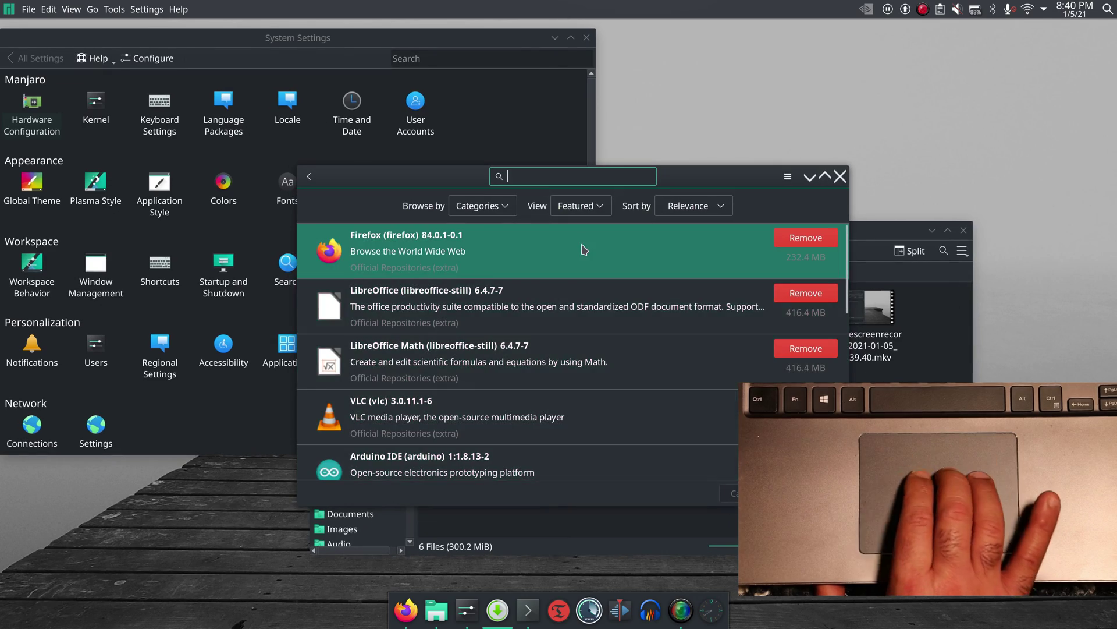
{"action": "key", "text": "super+Left"}
Snap the Videos file window to the right half and back, then refocus the software manager.
{"action": "left_click", "coordinate": [582, 244]}
{"action": "key", "text": "super+Right"}
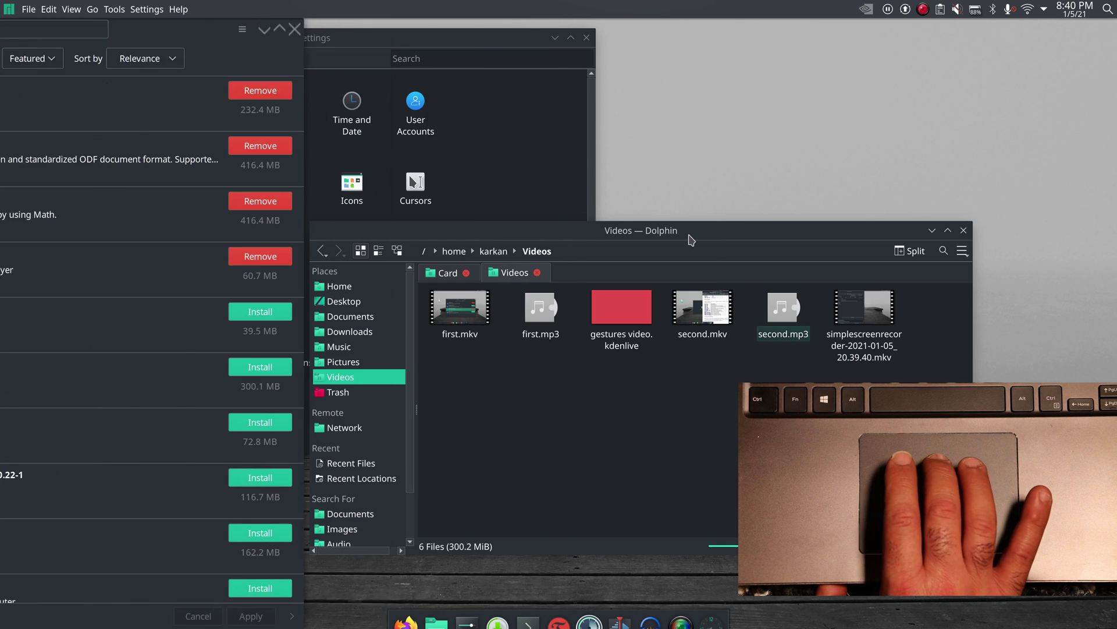
{"action": "key", "text": "super+Right"}
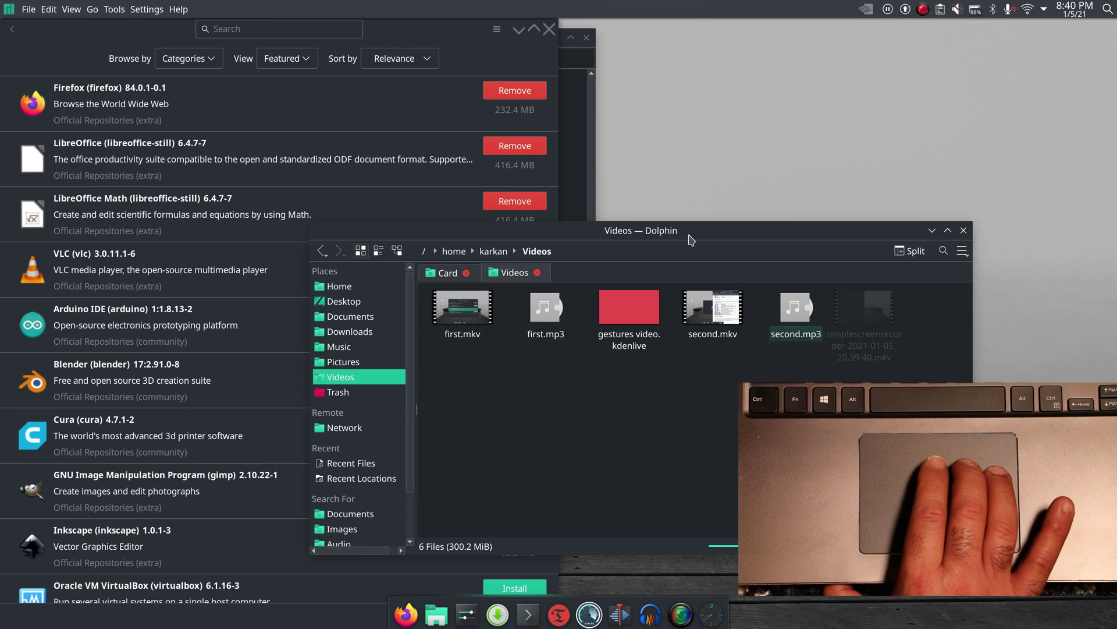
{"action": "left_click", "coordinate": [477, 55]}
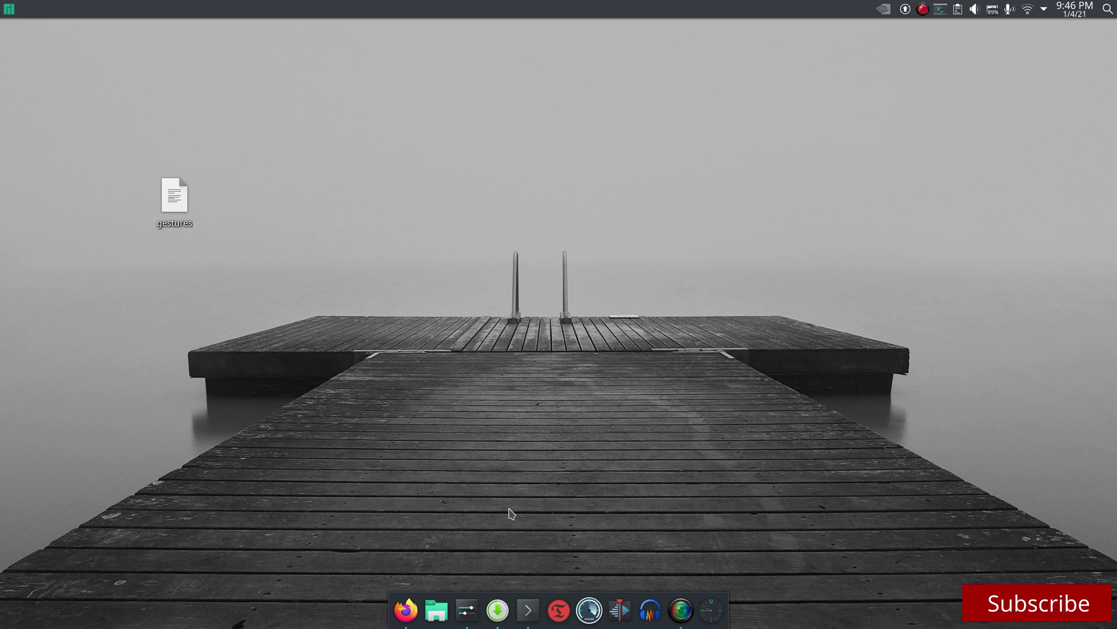
Mark libinput-gestures for install in Pamac and apply, skipping optional dependencies and cancelling the password prompt.
{"action": "left_click", "coordinate": [497, 609]}
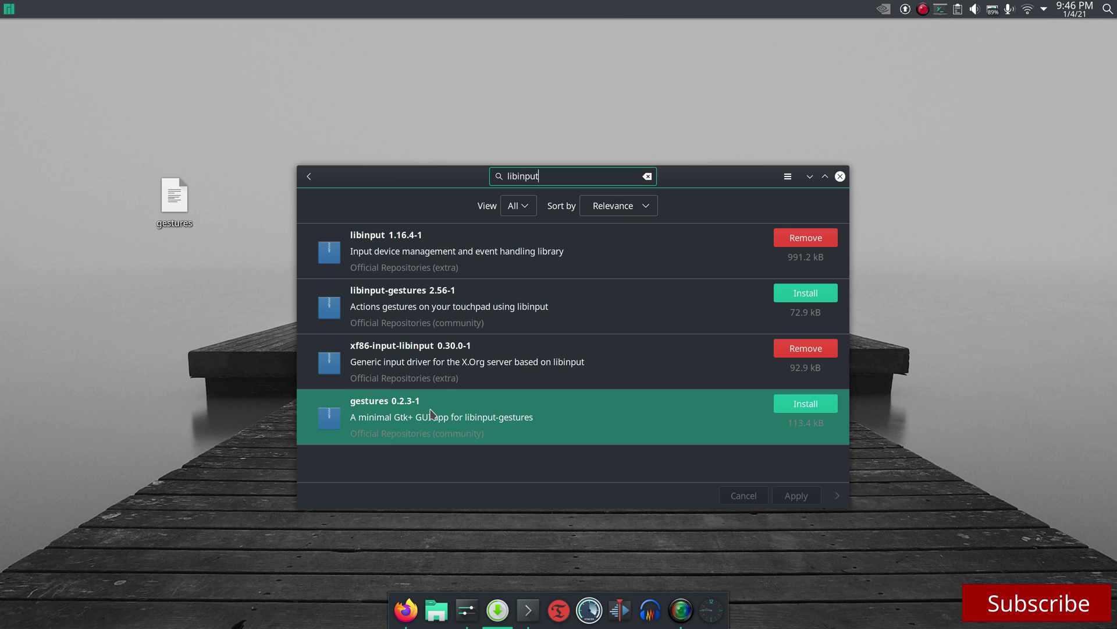
{"action": "left_click", "coordinate": [786, 296]}
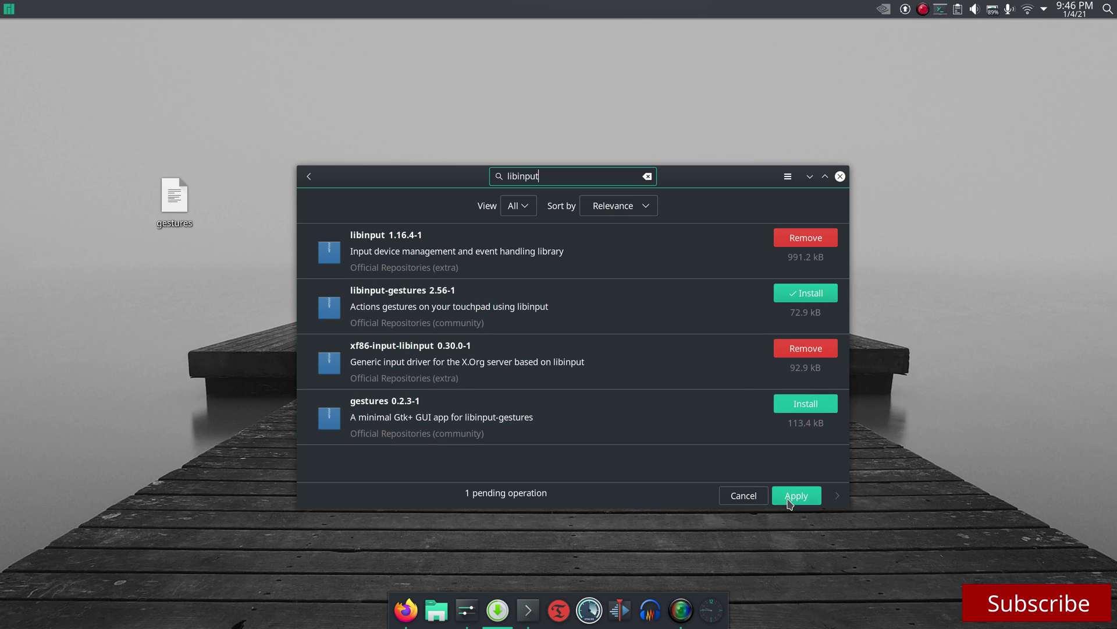
{"action": "left_click", "coordinate": [789, 499]}
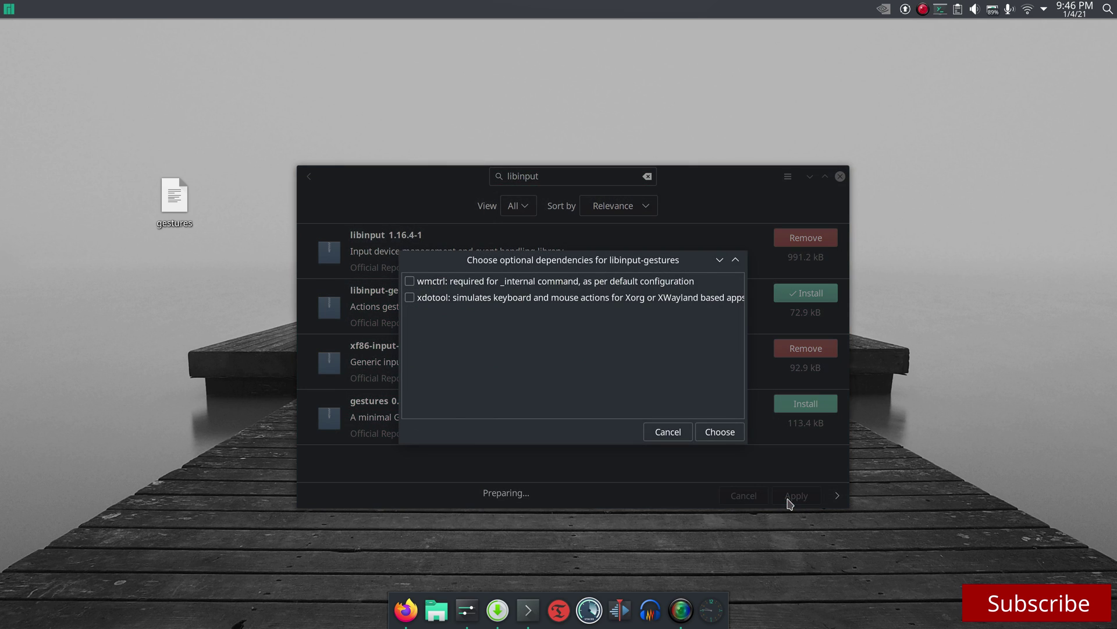
{"action": "left_click", "coordinate": [671, 438]}
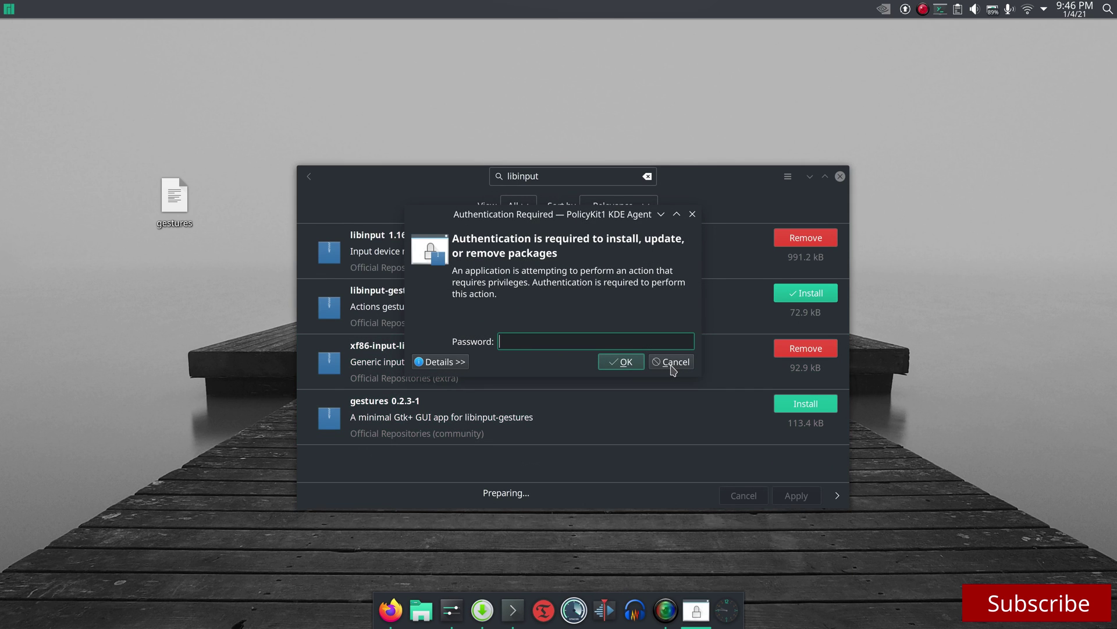
{"action": "left_click", "coordinate": [672, 363]}
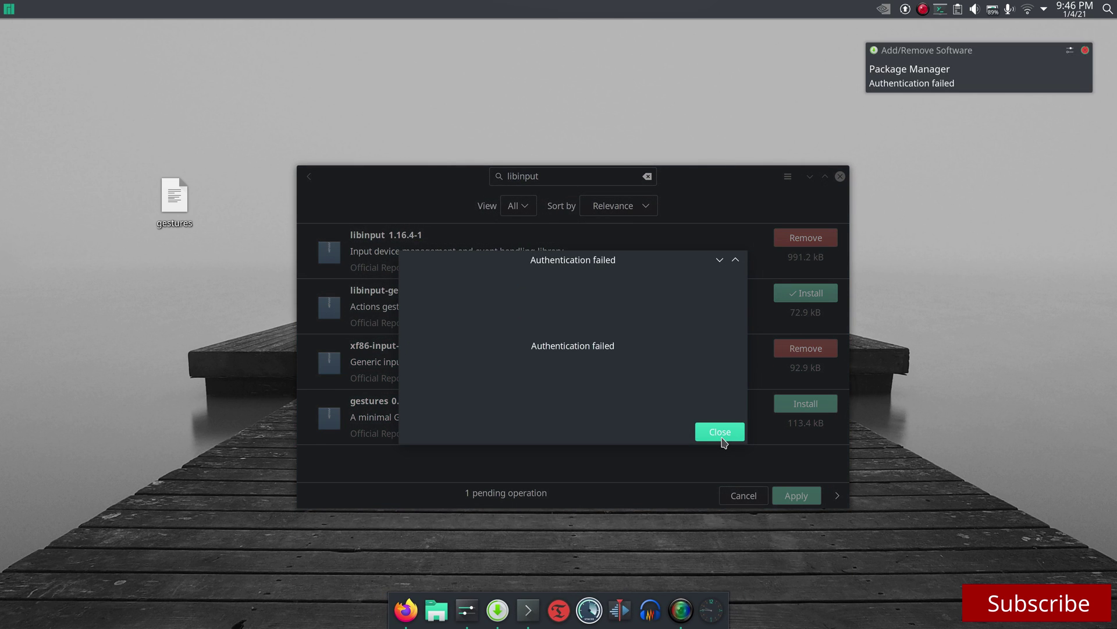
Dismiss the authentication failure, mark the gestures app for installation, and apply both pending installs.
{"action": "left_click", "coordinate": [721, 433]}
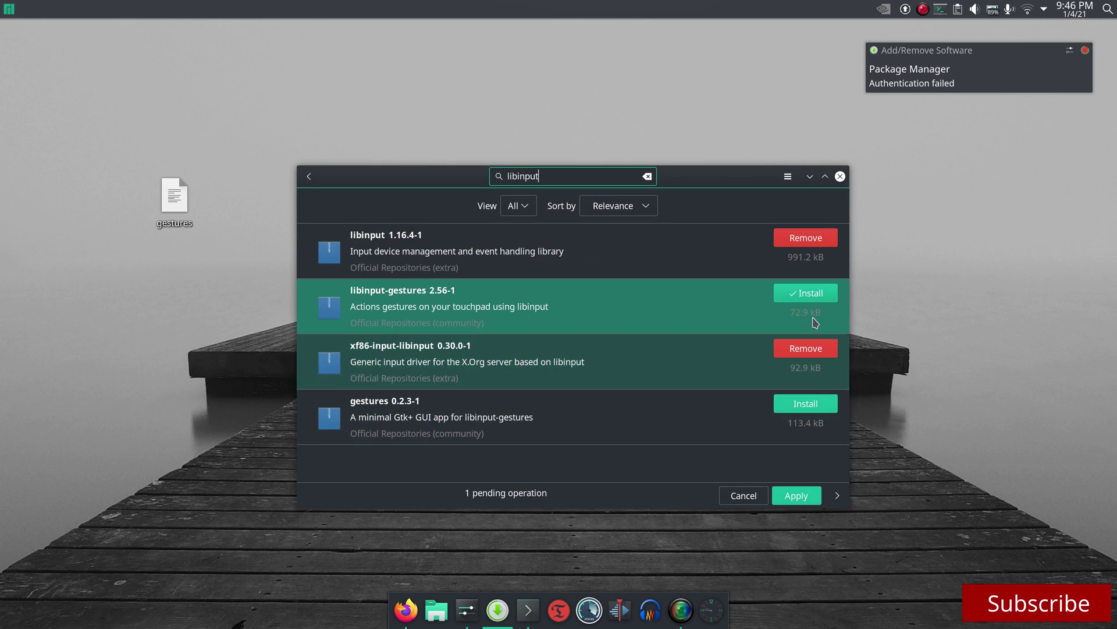
{"action": "left_click", "coordinate": [804, 403]}
{"action": "left_click", "coordinate": [783, 502]}
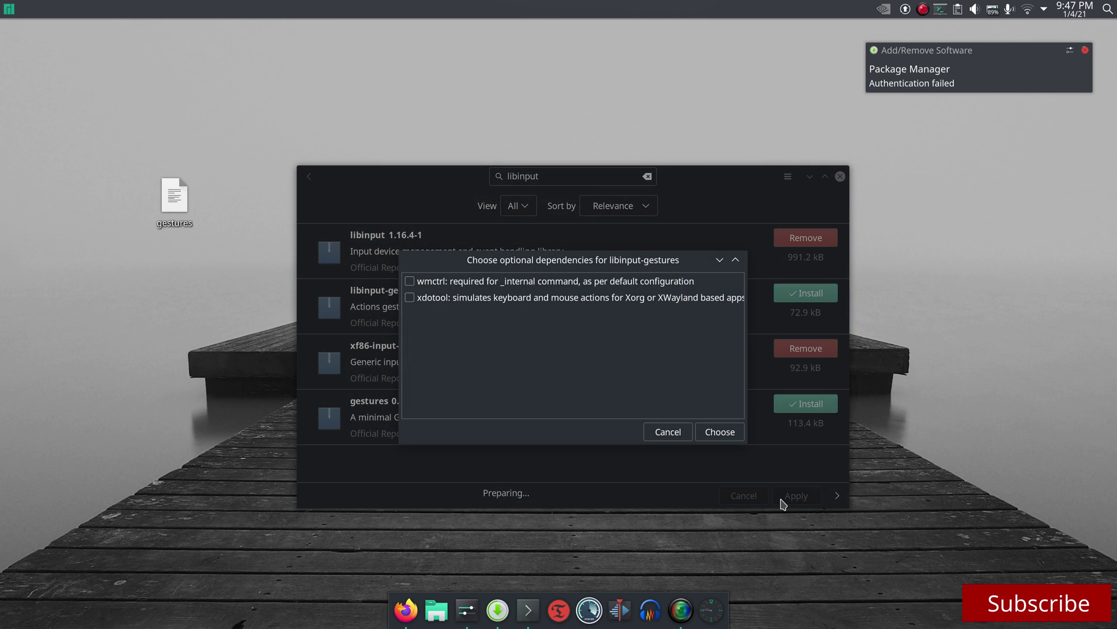
Include optional dependencies wmctrl and xdotool, authenticate with the account password, and confirm the transaction.
{"action": "left_click", "coordinate": [411, 283]}
{"action": "left_click", "coordinate": [410, 298]}
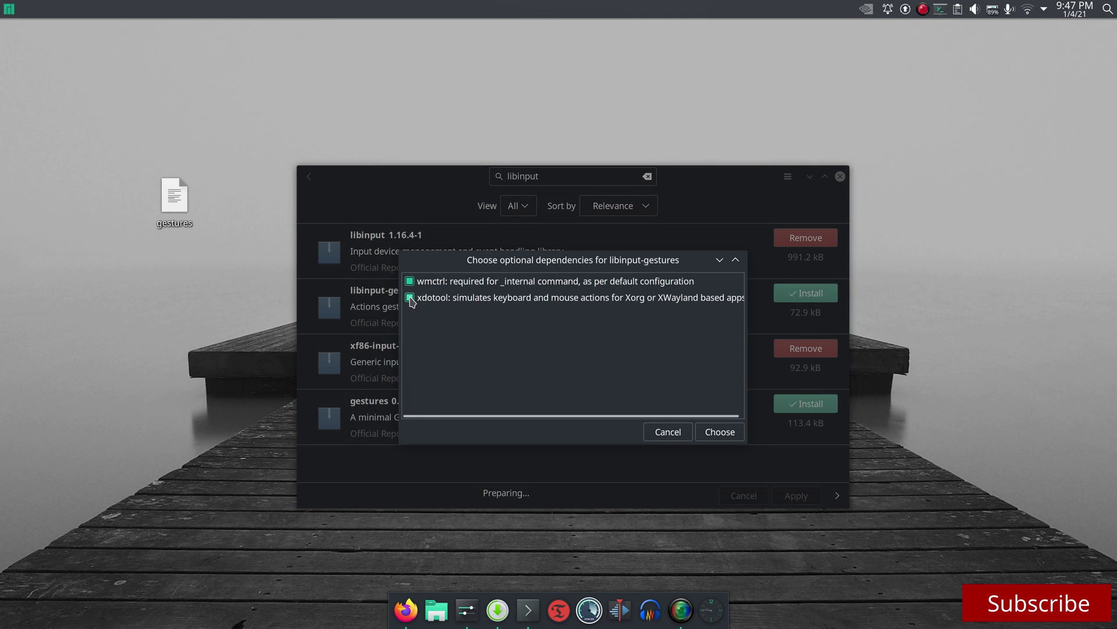
{"action": "left_click", "coordinate": [719, 432]}
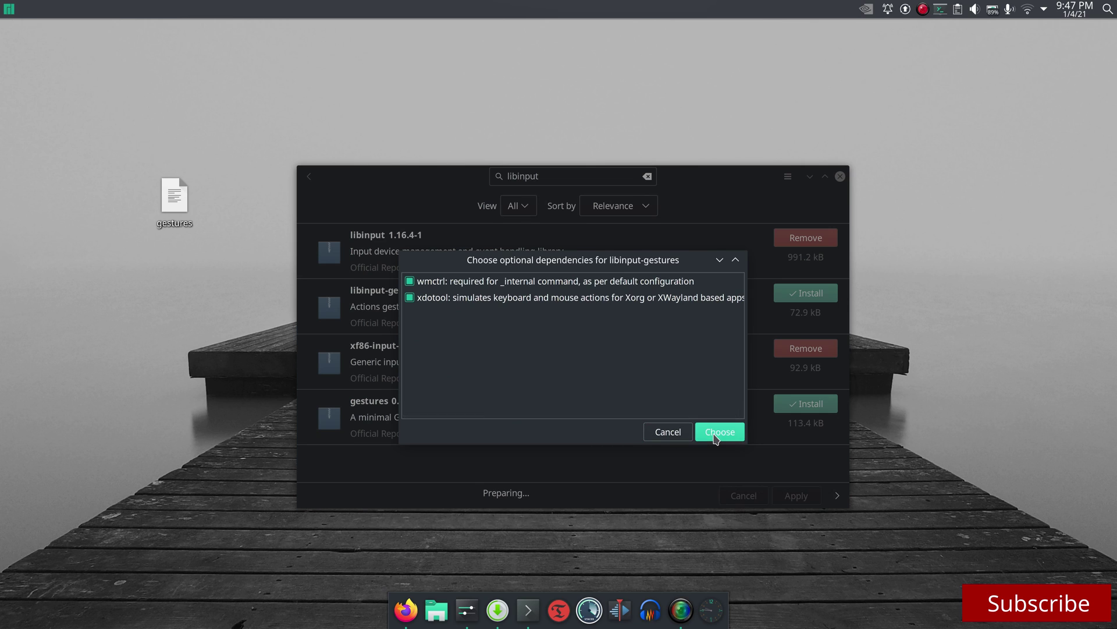
{"action": "type", "text": "****"}
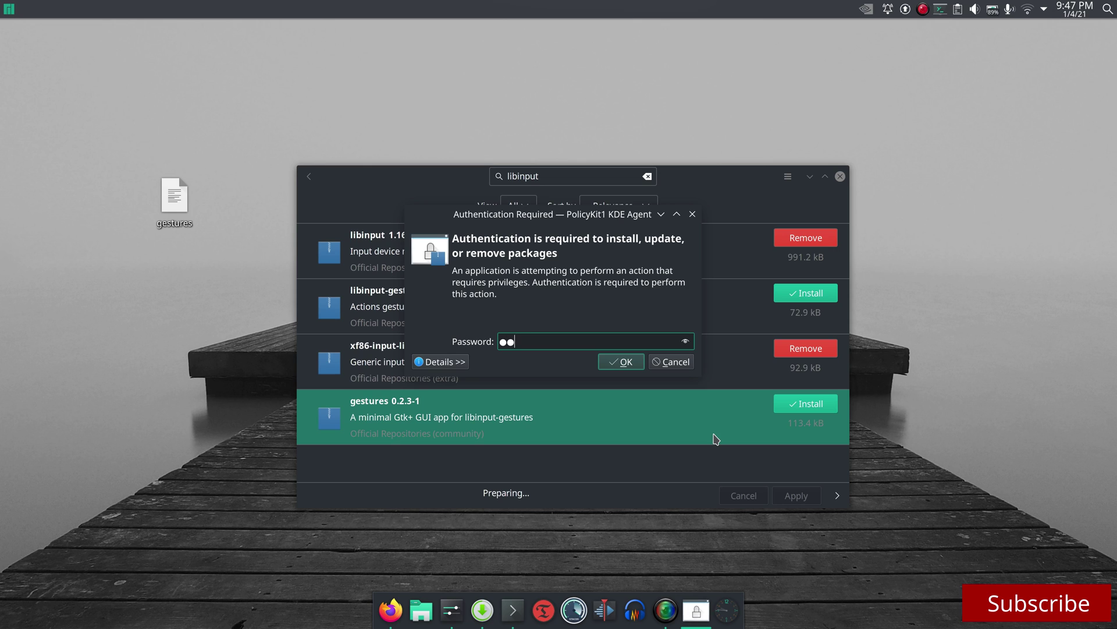
{"action": "type", "text": "****"}
{"action": "key", "text": "Return"}
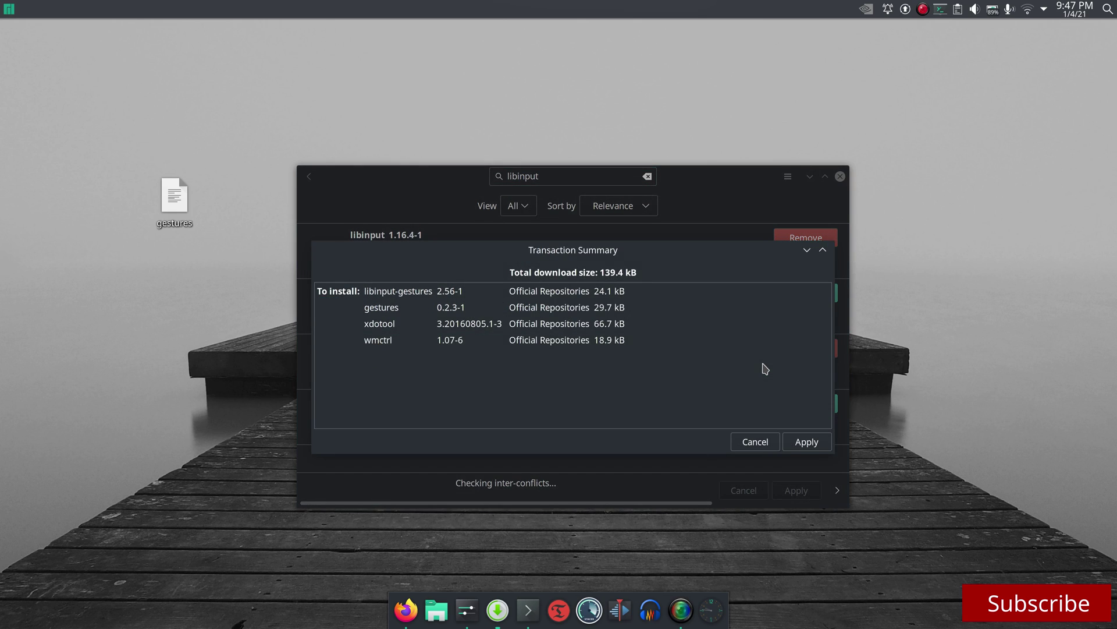
{"action": "left_click", "coordinate": [804, 441]}
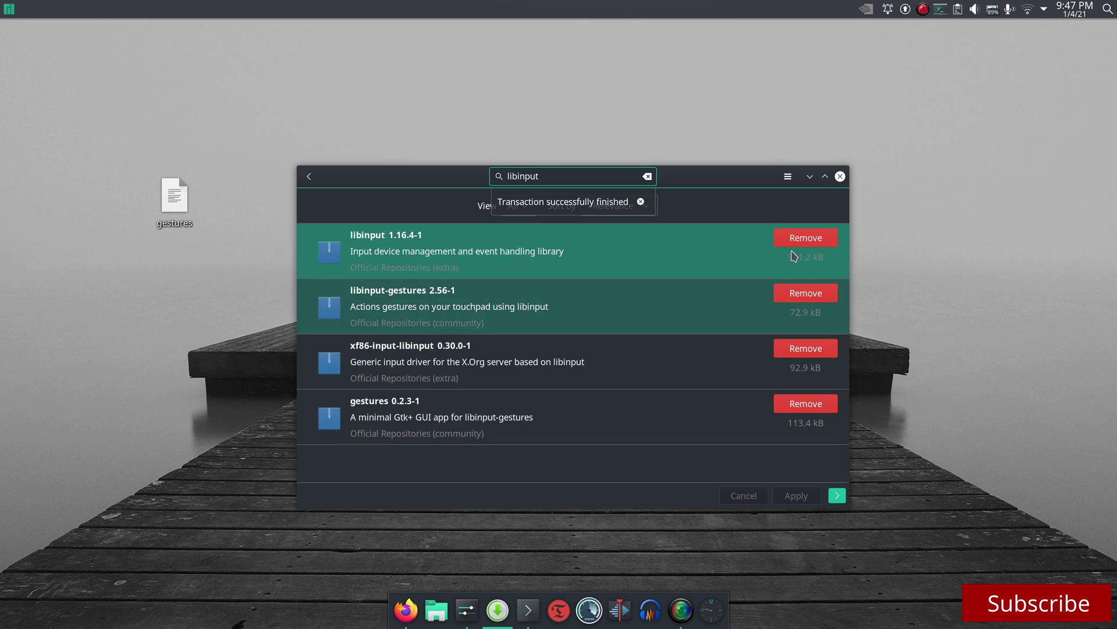
Minimize Pamac, open the gestures notes file from the desktop in Kate, and launch Konsole.
{"action": "left_click", "coordinate": [810, 176]}
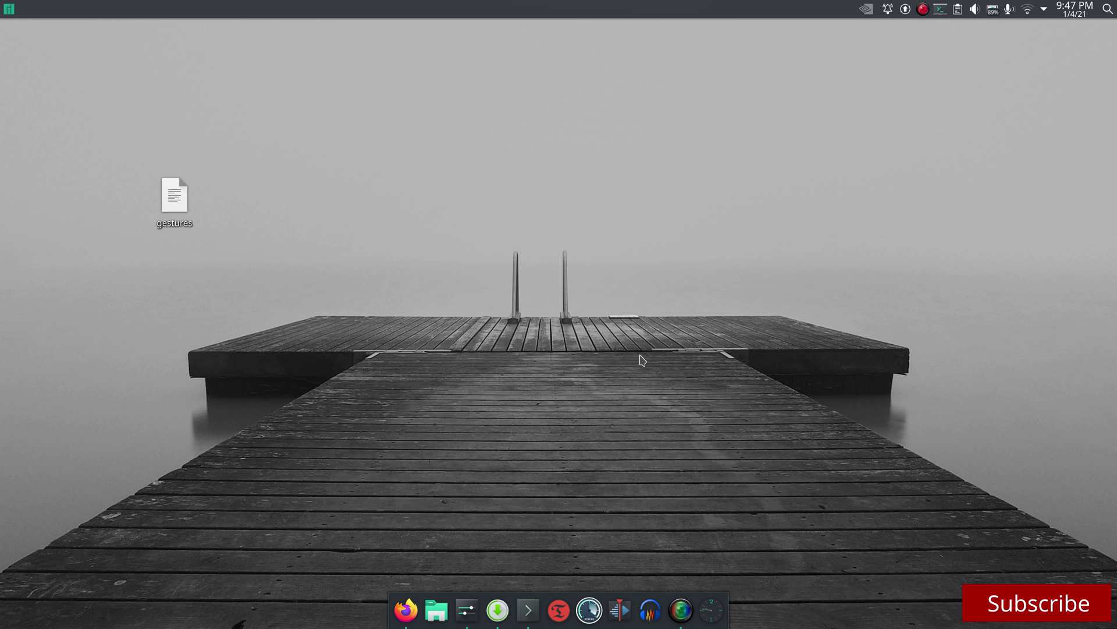
{"action": "left_click", "coordinate": [177, 200]}
{"action": "double_click", "coordinate": [176, 201]}
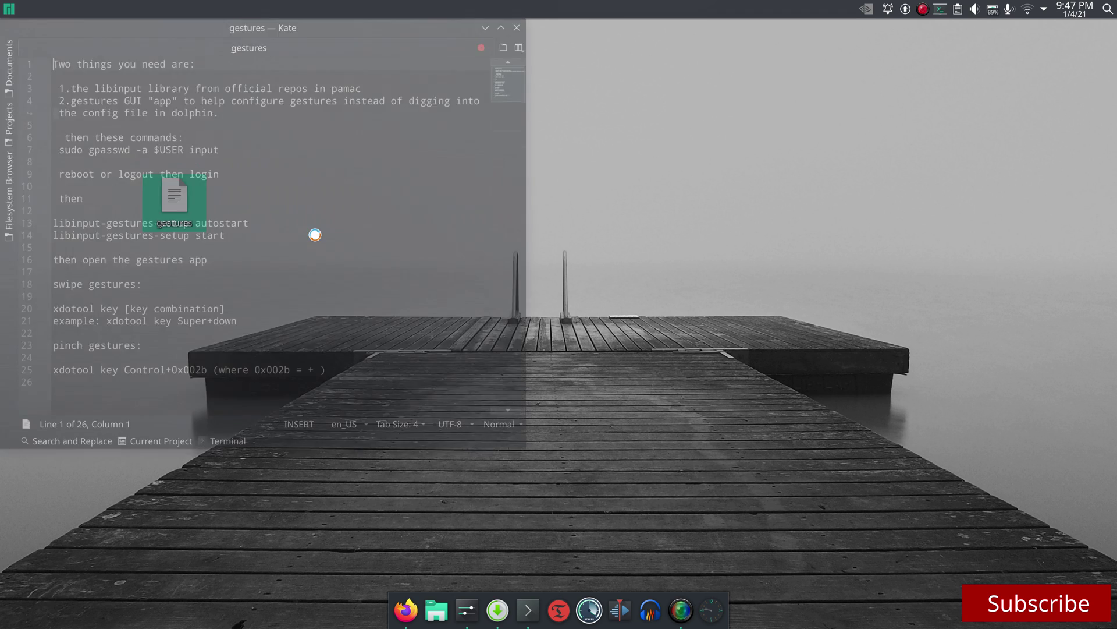
{"action": "scroll", "coordinate": [314, 249], "scroll_direction": "down", "scroll_amount": 2}
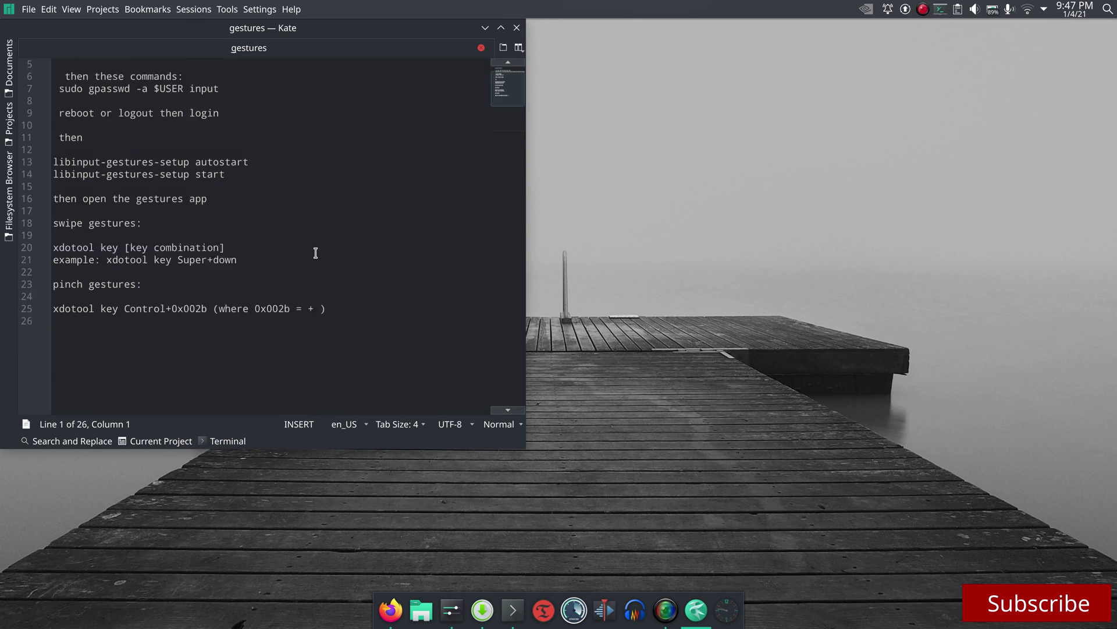
{"action": "scroll", "coordinate": [314, 250], "scroll_direction": "up", "scroll_amount": 2}
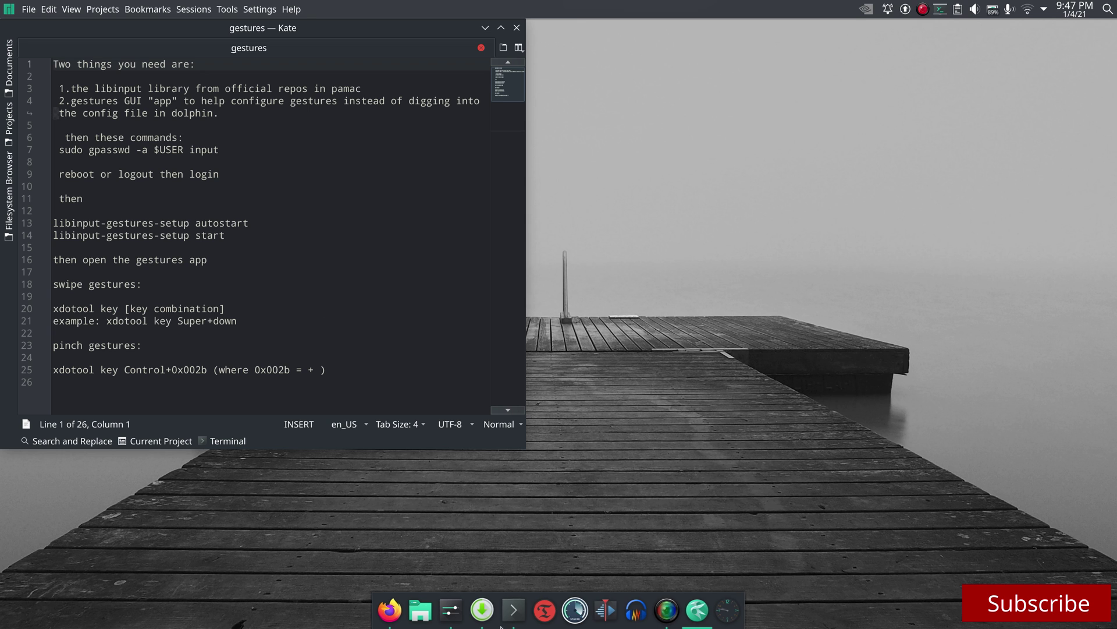
{"action": "left_click", "coordinate": [513, 609]}
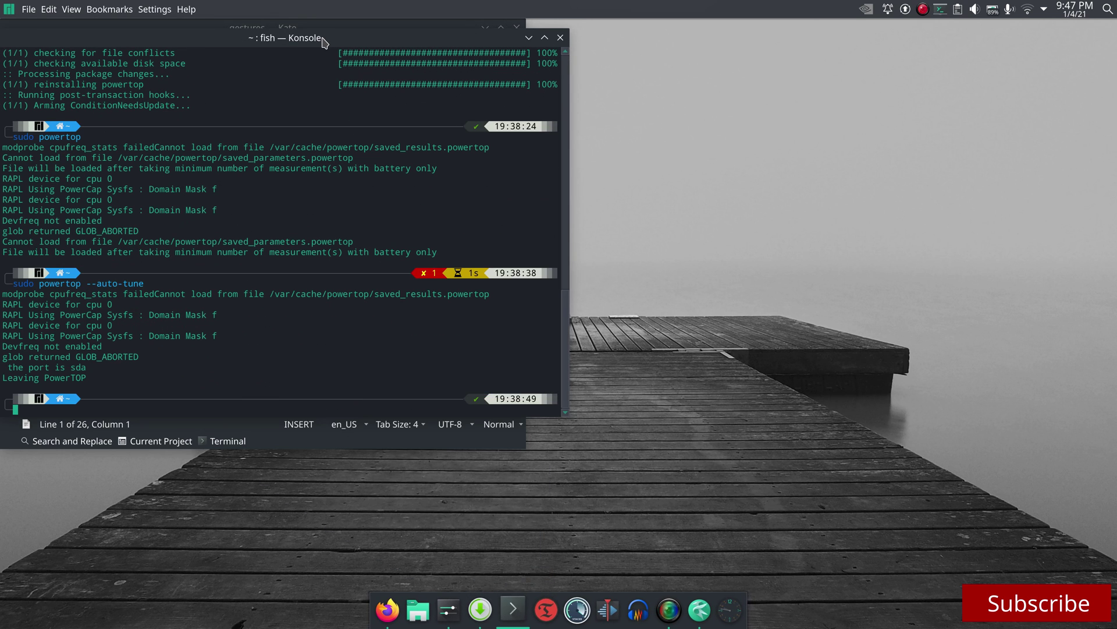
Move the terminal to the right side of the screen and clear it.
{"action": "left_click_drag", "start_coordinate": [324, 42], "coordinate": [813, 59]}
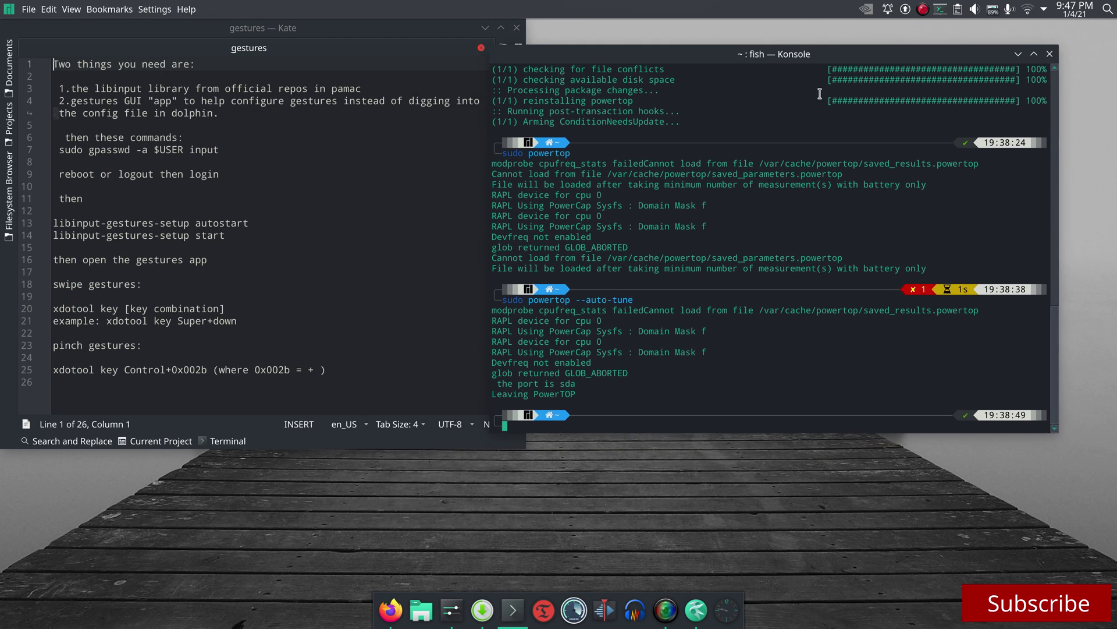
{"action": "type", "text": "clear"}
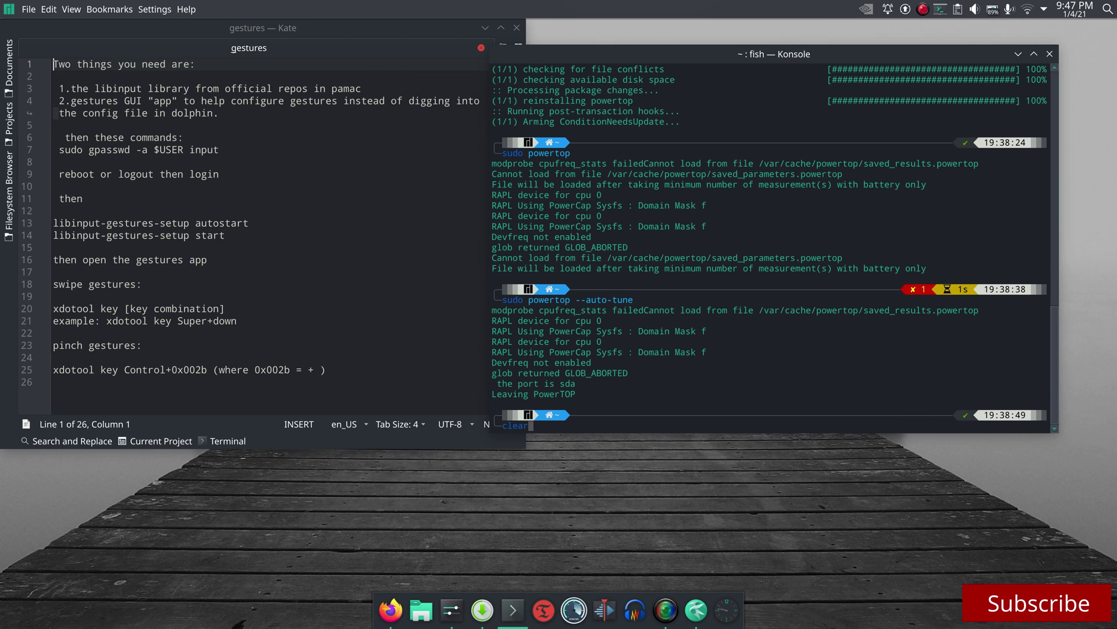
{"action": "key", "text": "Return"}
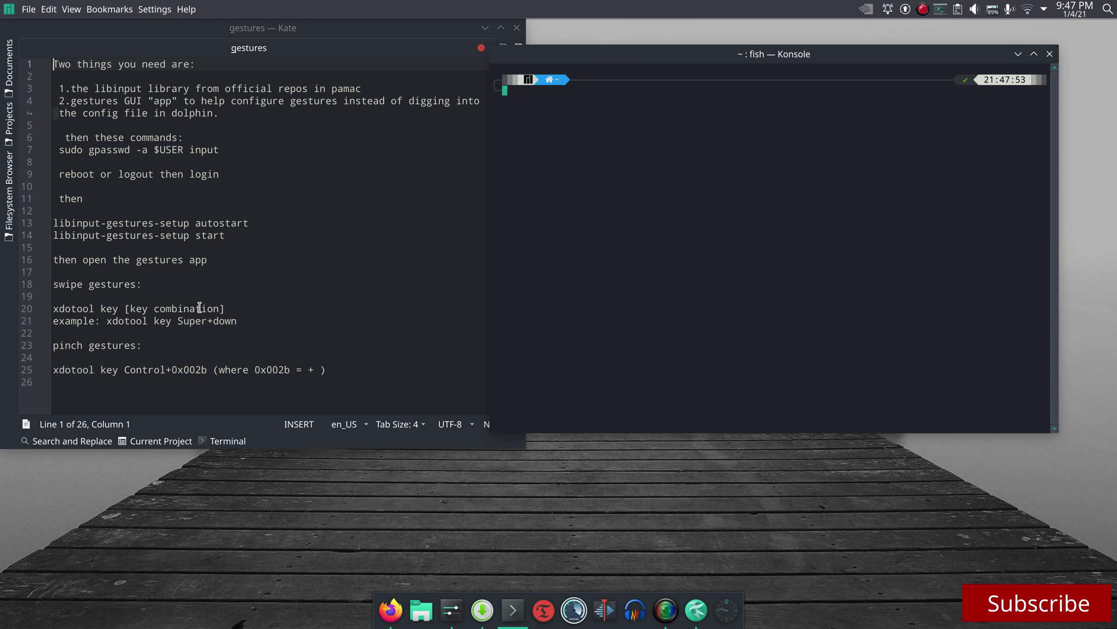
Copy the sudo gpasswd -a $USER input line from Kate and run it in Konsole.
{"action": "double_click", "coordinate": [127, 150]}
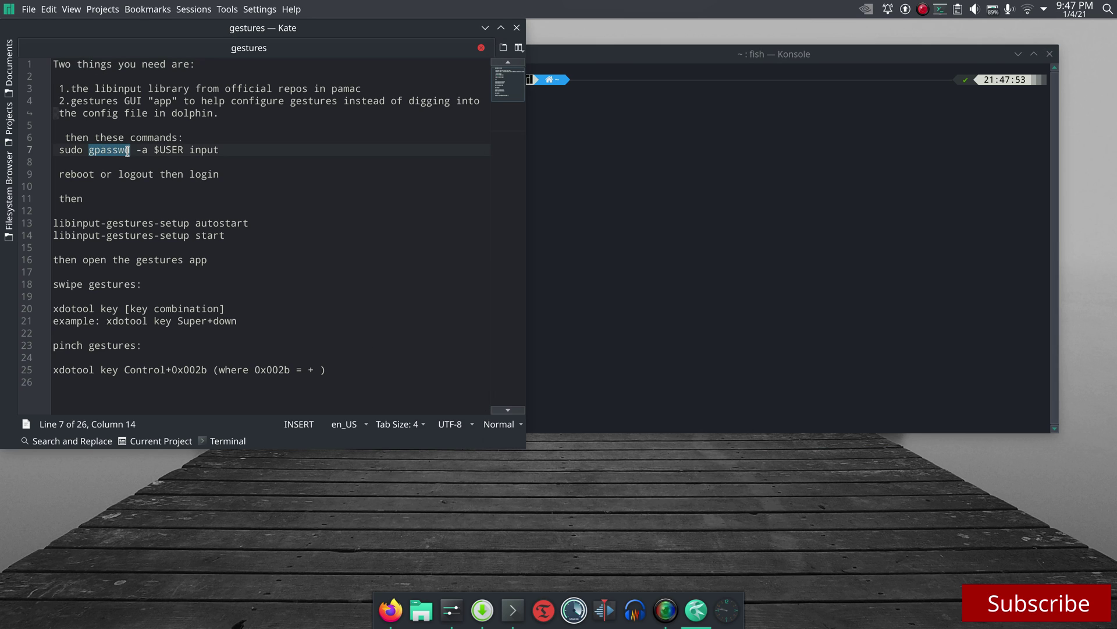
{"action": "triple_click", "coordinate": [128, 150]}
{"action": "right_click", "coordinate": [128, 152]}
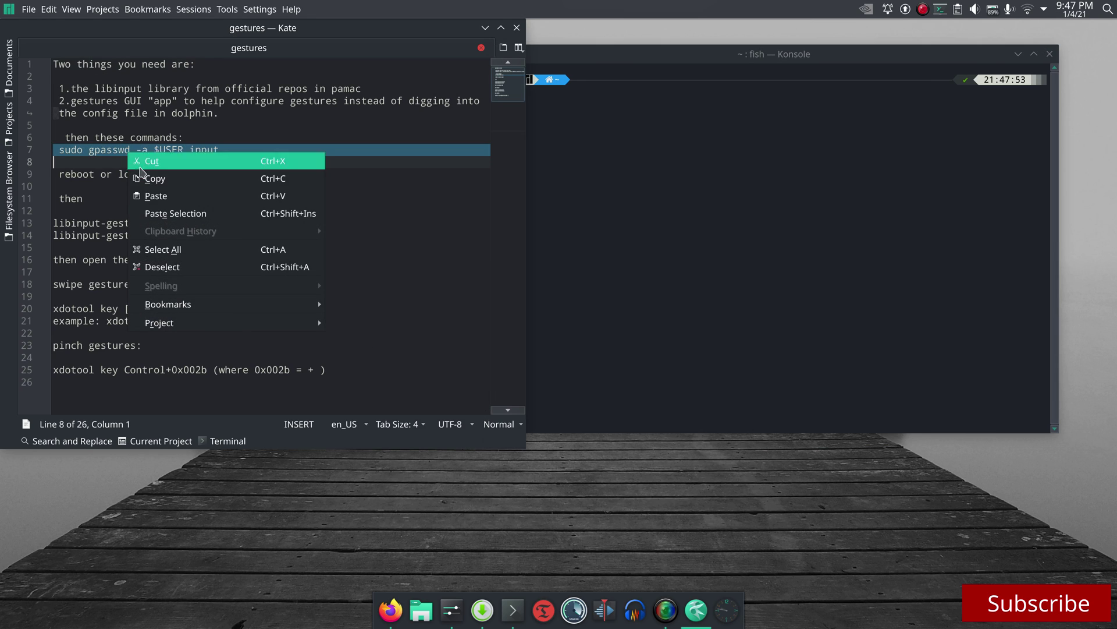
{"action": "left_click", "coordinate": [145, 179]}
{"action": "left_click", "coordinate": [584, 117]}
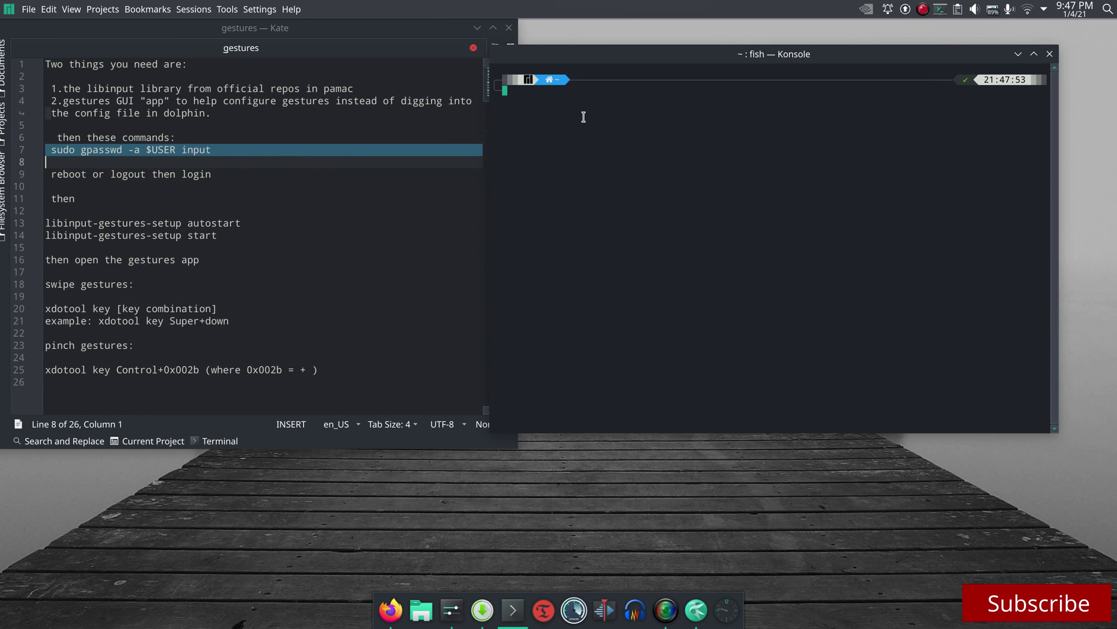
{"action": "right_click", "coordinate": [583, 117]}
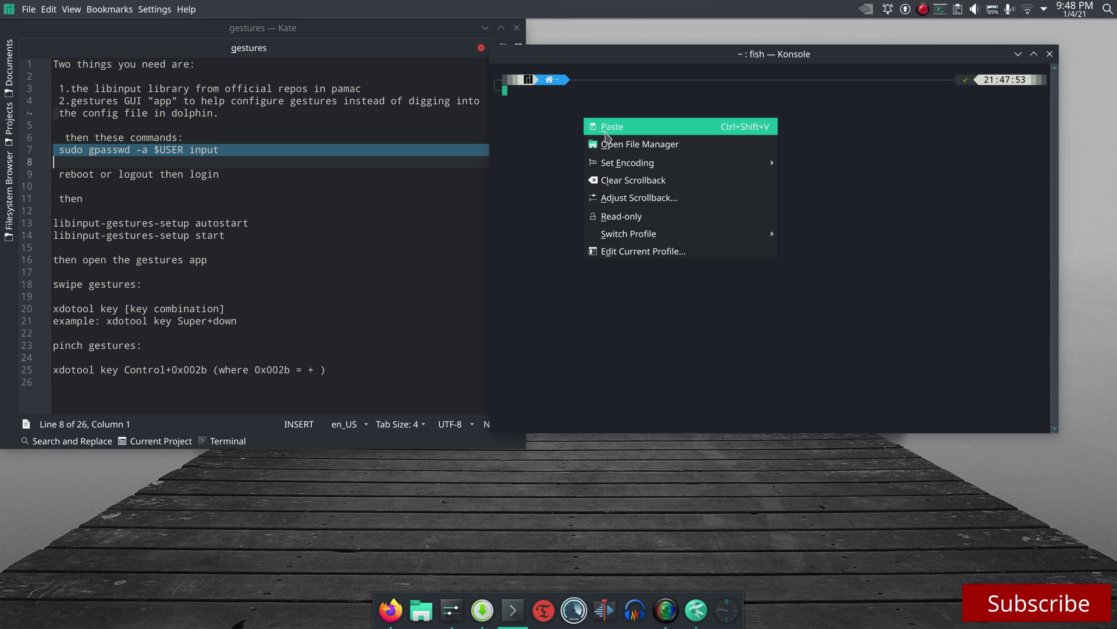
{"action": "left_click", "coordinate": [606, 133]}
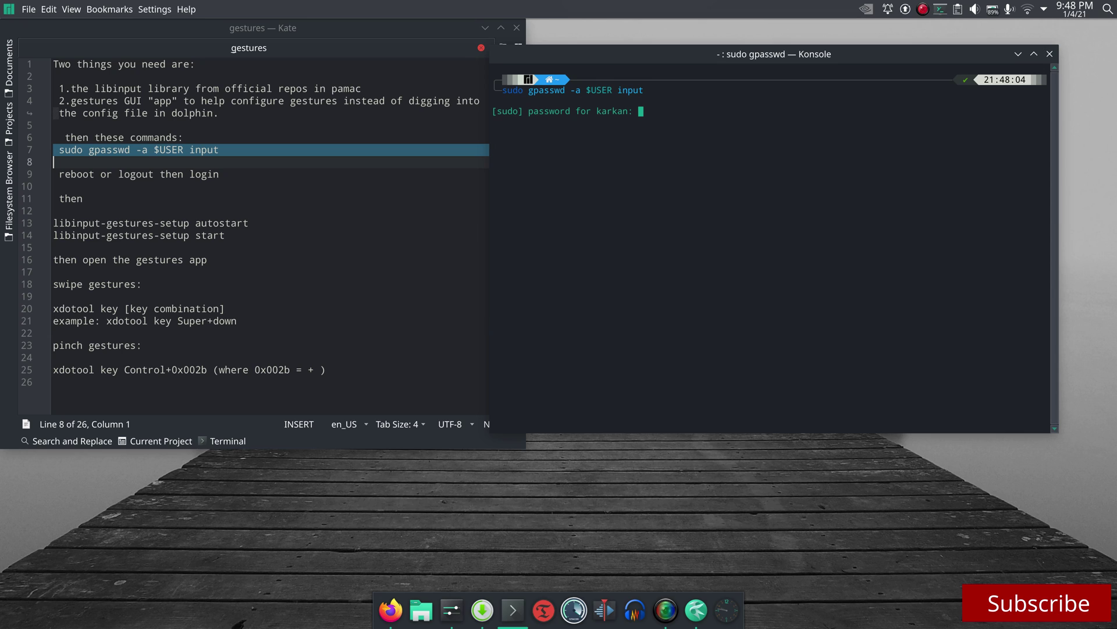
{"action": "key", "text": "Return"}
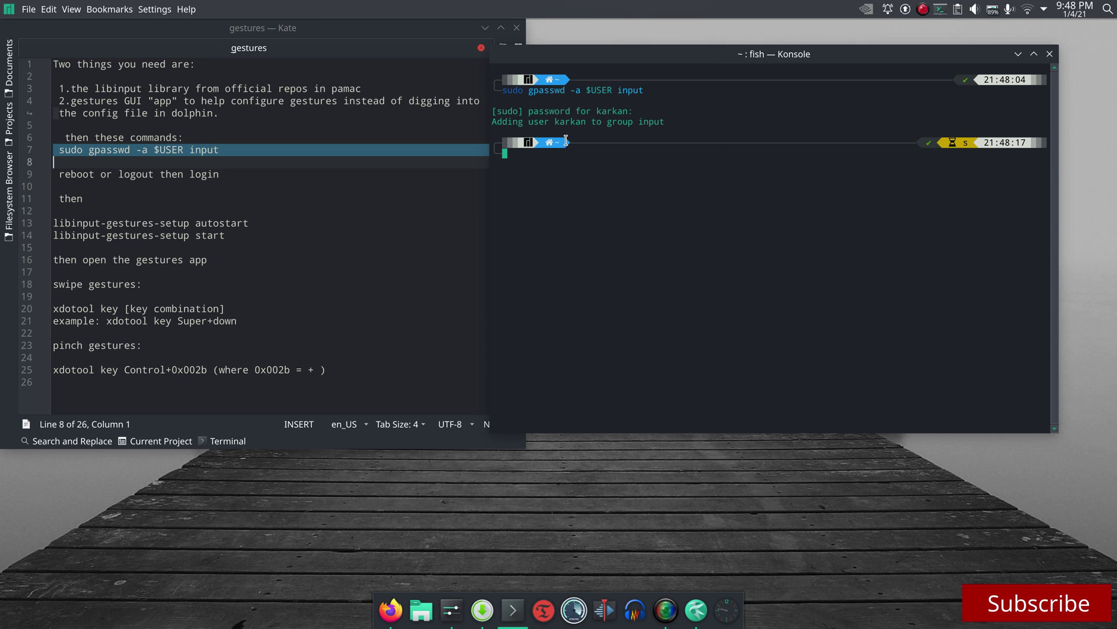
{"action": "right_click", "coordinate": [925, 10]}
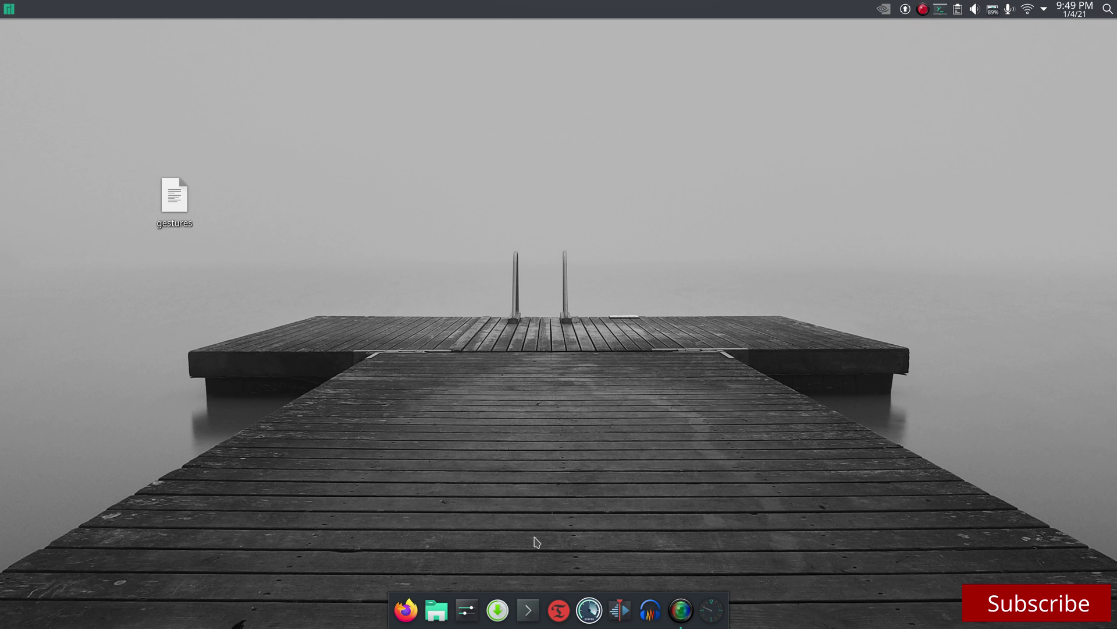
Start Firefox, minimize it, and reopen the gestures notes file from the desktop in Kate.
{"action": "left_click", "coordinate": [402, 609]}
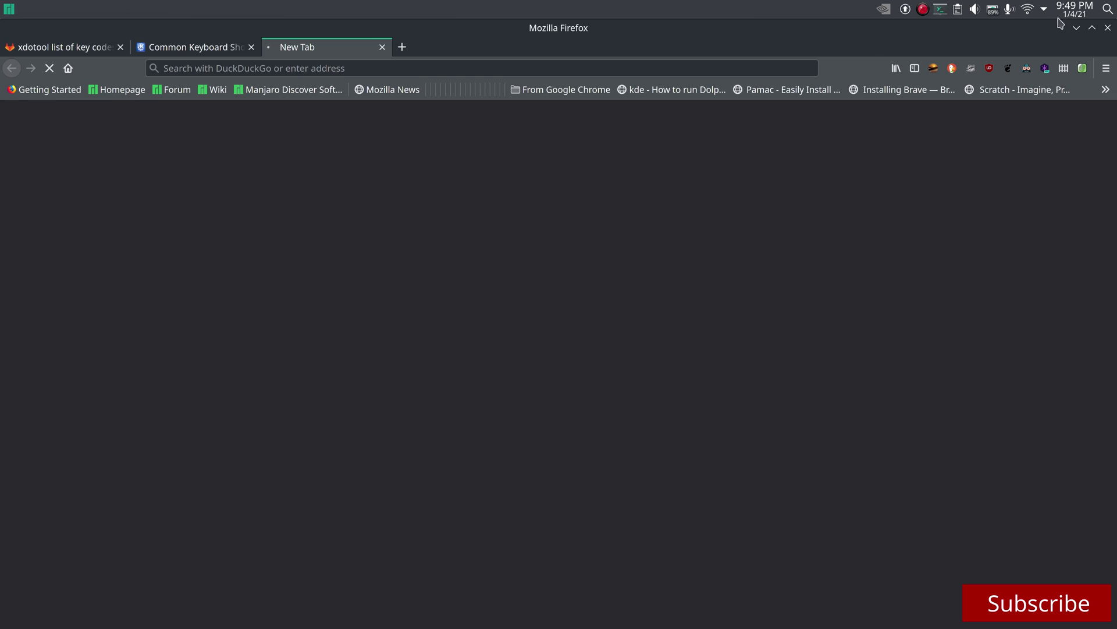
{"action": "left_click", "coordinate": [1076, 28]}
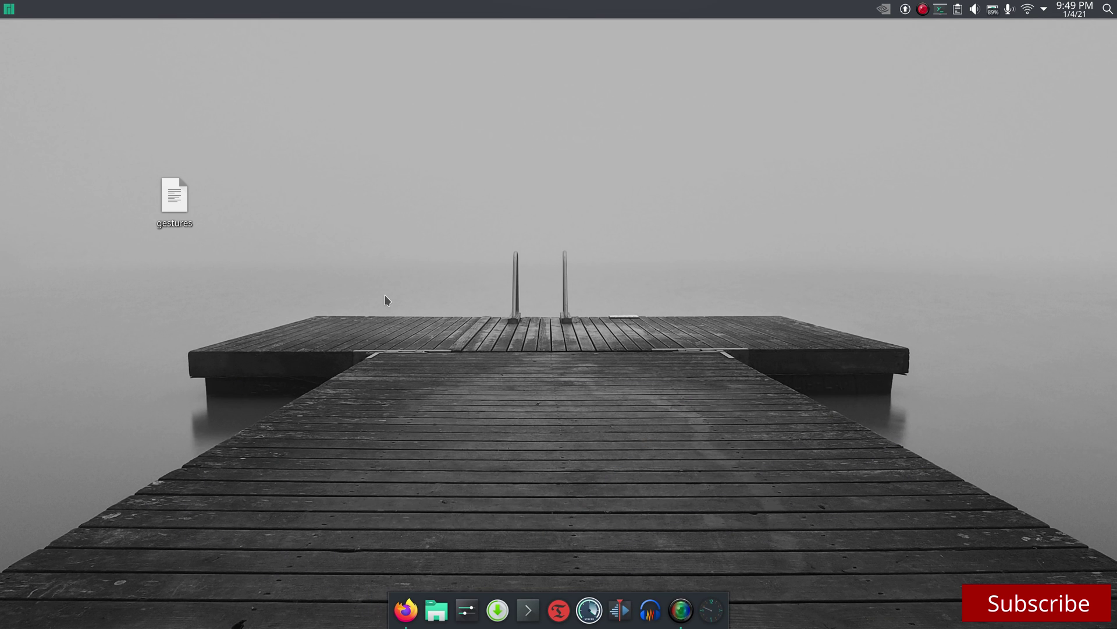
{"action": "double_click", "coordinate": [177, 203]}
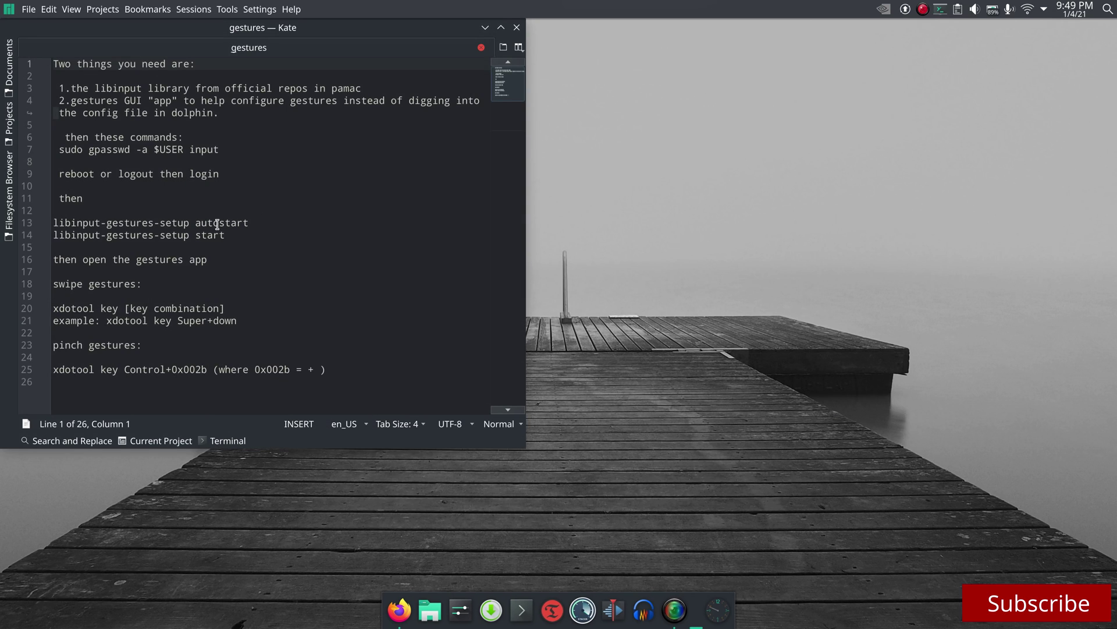
{"action": "scroll", "coordinate": [138, 211], "scroll_direction": "down", "scroll_amount": 2}
{"action": "scroll", "coordinate": [138, 211], "scroll_direction": "down", "scroll_amount": 1}
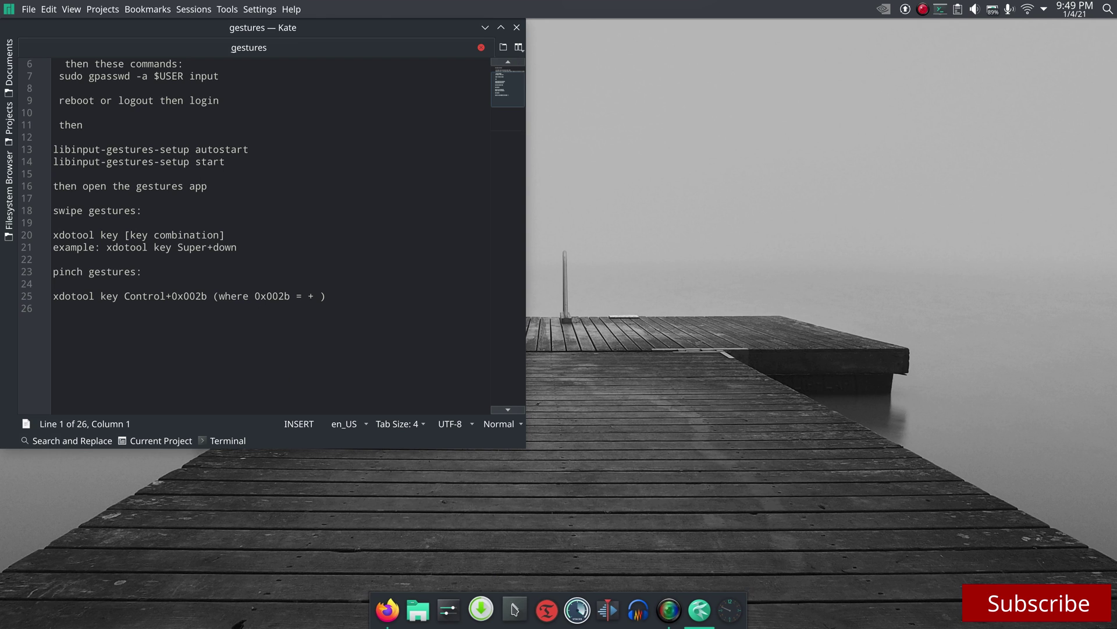
Open a new Konsole window, move it further right, and enlarge its text.
{"action": "left_click", "coordinate": [514, 609]}
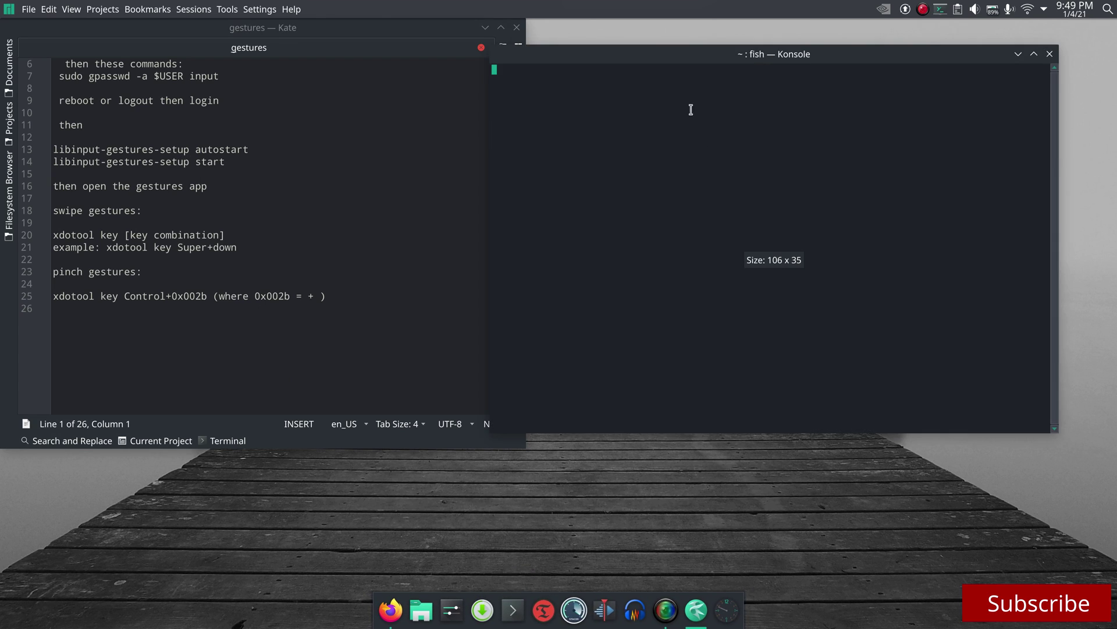
{"action": "mouse_move", "coordinate": [631, 59]}
{"action": "left_mouse_down"}
{"action": "mouse_move", "coordinate": [701, 62]}
{"action": "mouse_move", "coordinate": [649, 53]}
{"action": "left_mouse_up"}
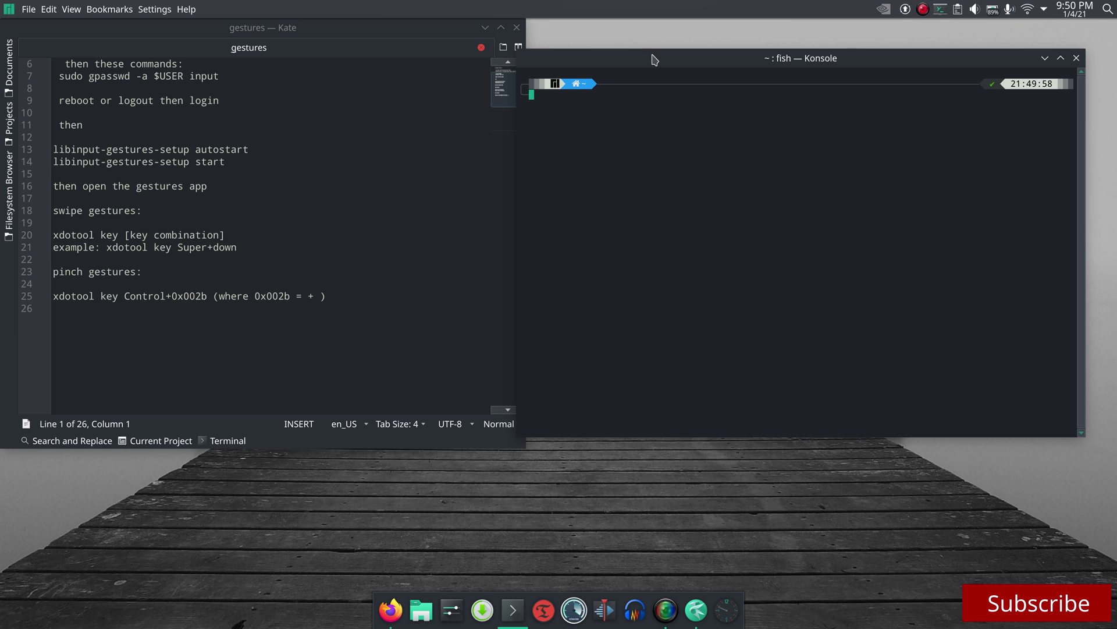
{"action": "key", "text": "ctrl+plus"}
{"action": "key", "text": "ctrl+plus"}
{"action": "key", "text": "ctrl+plus"}
{"action": "key", "text": "ctrl+plus"}
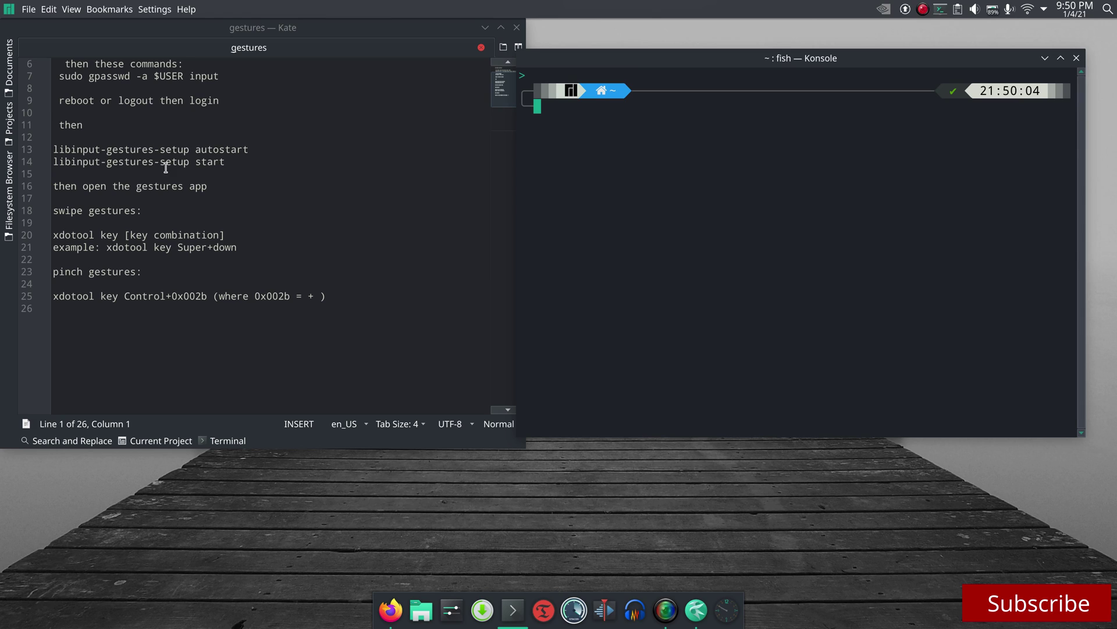
Copy the libinput-gestures-setup start command from line 14 and run it in Konsole.
{"action": "left_click_drag", "start_coordinate": [225, 164], "coordinate": [52, 164]}
{"action": "right_click", "coordinate": [54, 164]}
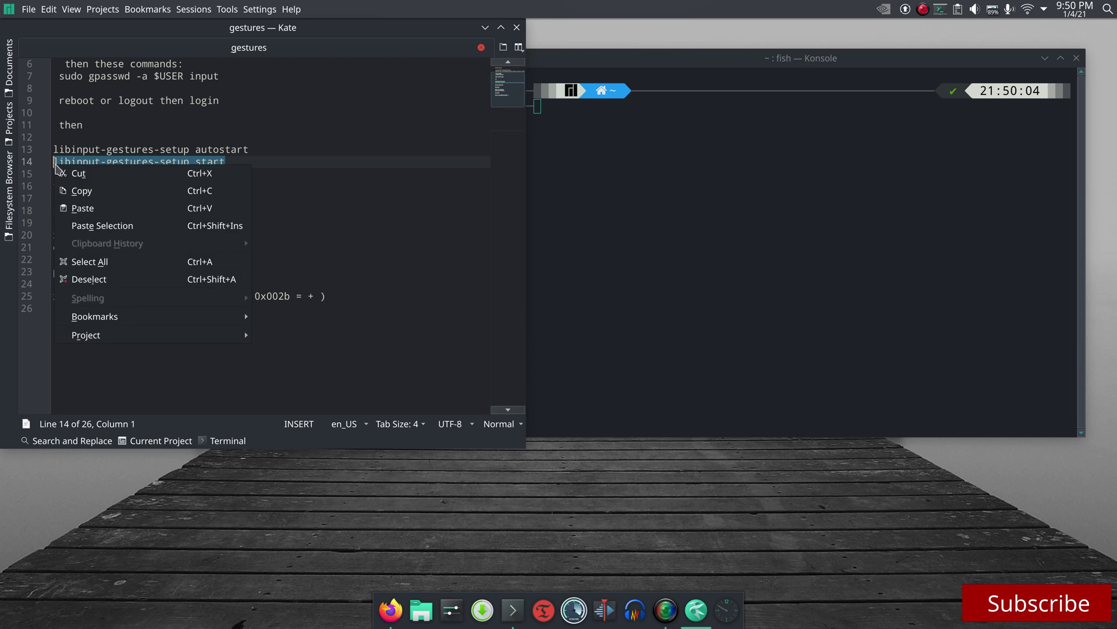
{"action": "left_click", "coordinate": [82, 190]}
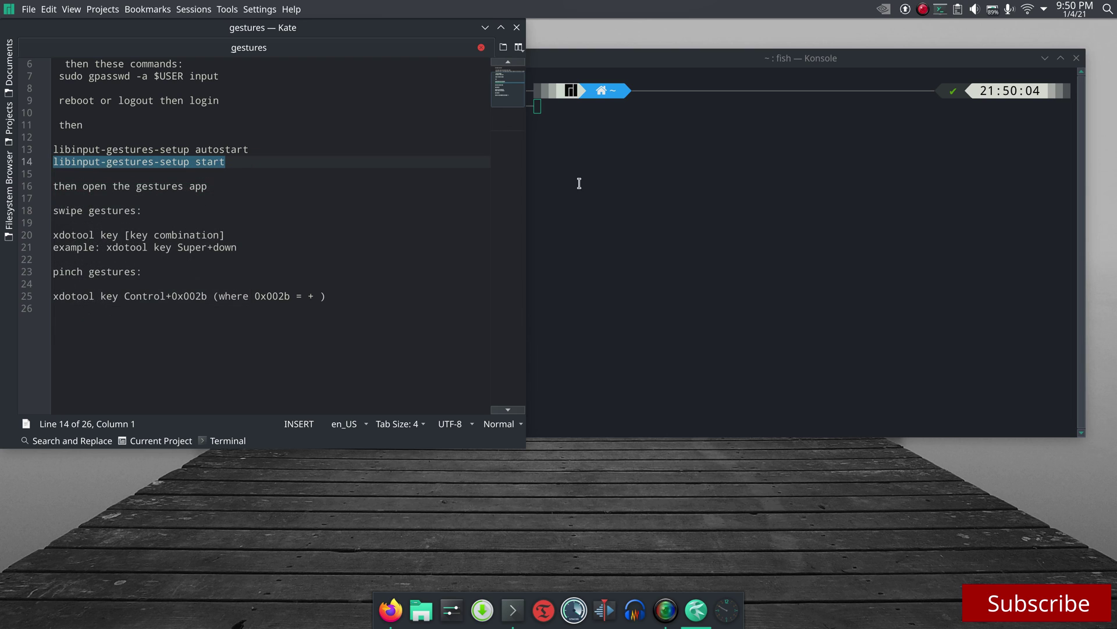
{"action": "right_click", "coordinate": [668, 129]}
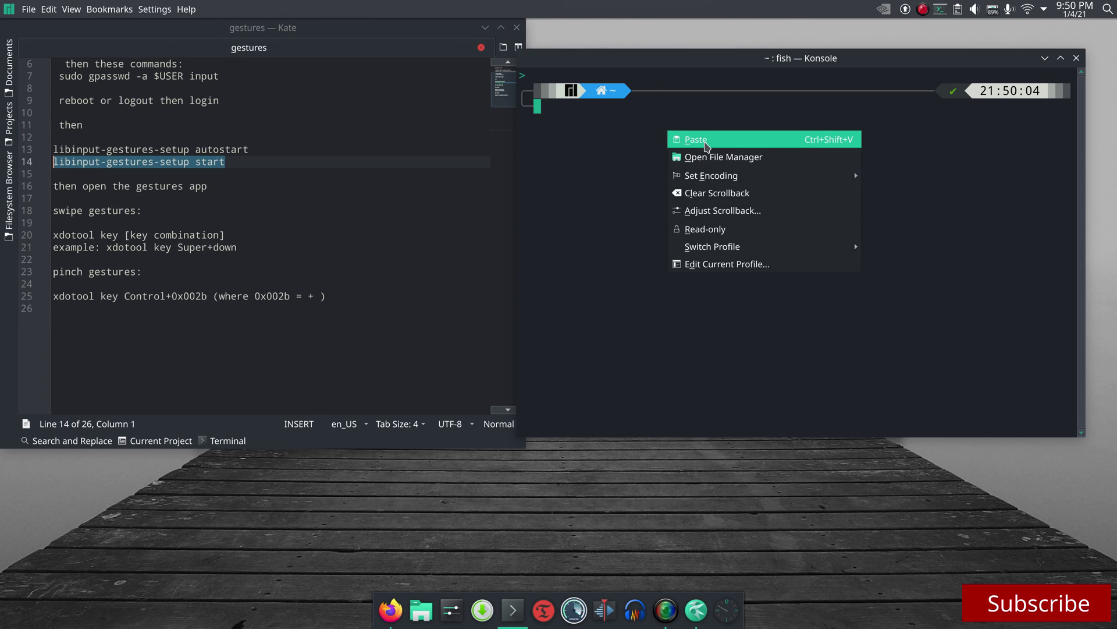
{"action": "left_click", "coordinate": [703, 140]}
{"action": "key", "text": "Return"}
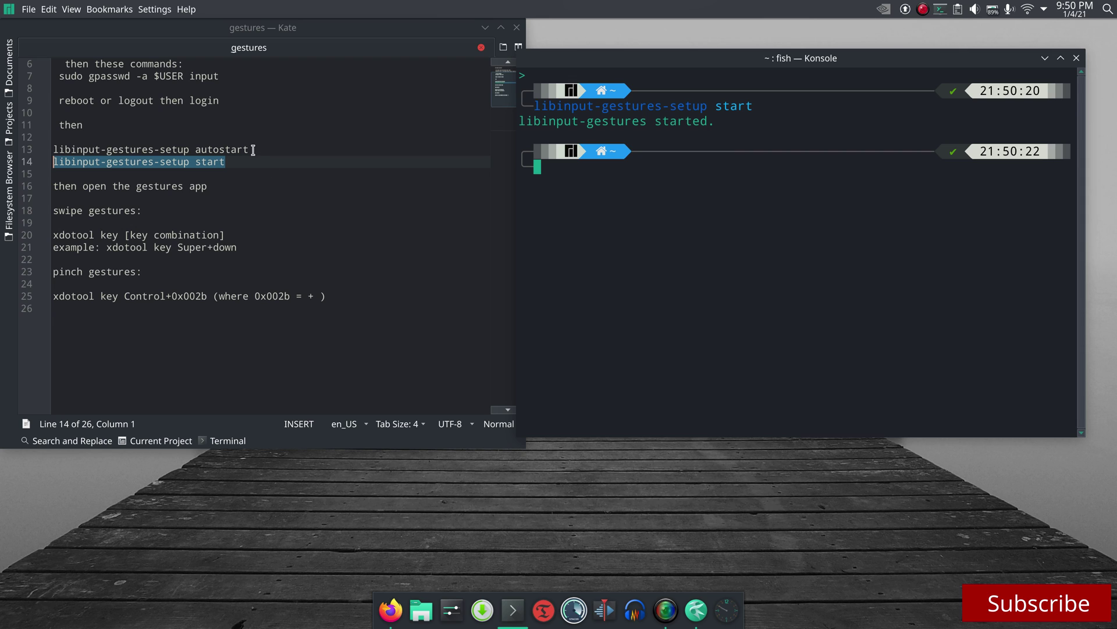
Copy the libinput-gestures-setup autostart command from line 13 and run it in Konsole.
{"action": "left_click_drag", "start_coordinate": [251, 150], "coordinate": [55, 150]}
{"action": "right_click", "coordinate": [54, 150]}
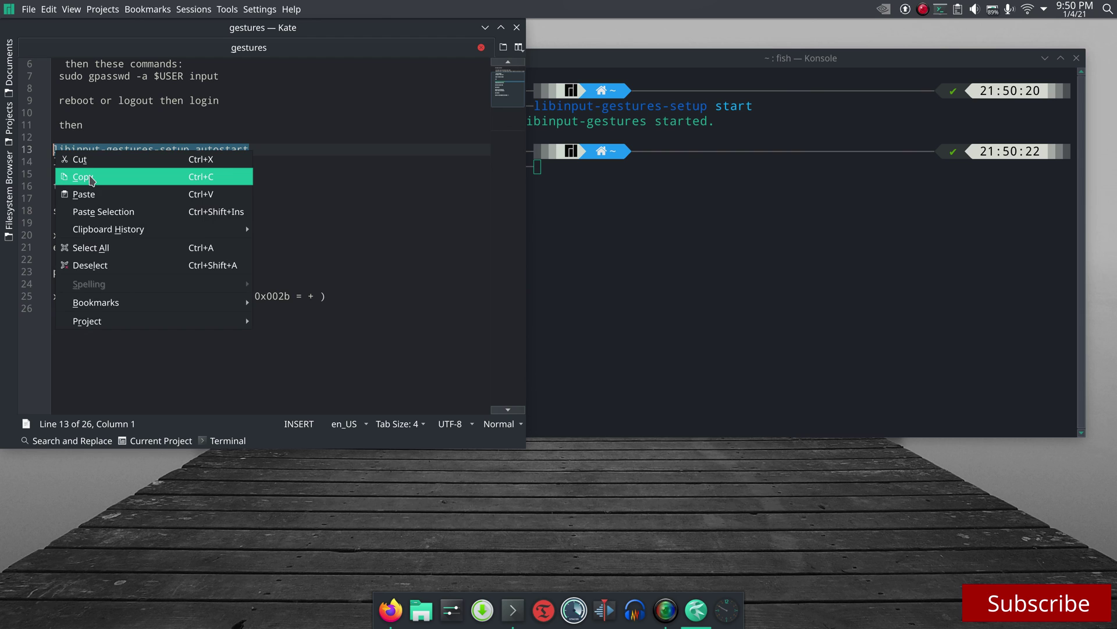
{"action": "left_click", "coordinate": [87, 173]}
{"action": "right_click", "coordinate": [607, 235]}
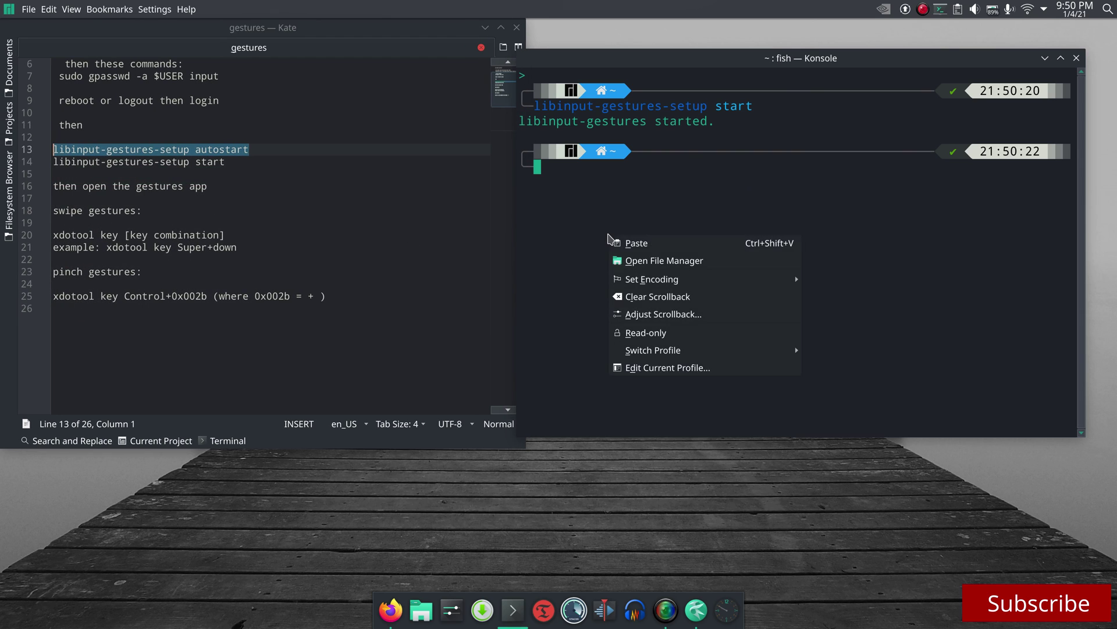
{"action": "left_click", "coordinate": [628, 244]}
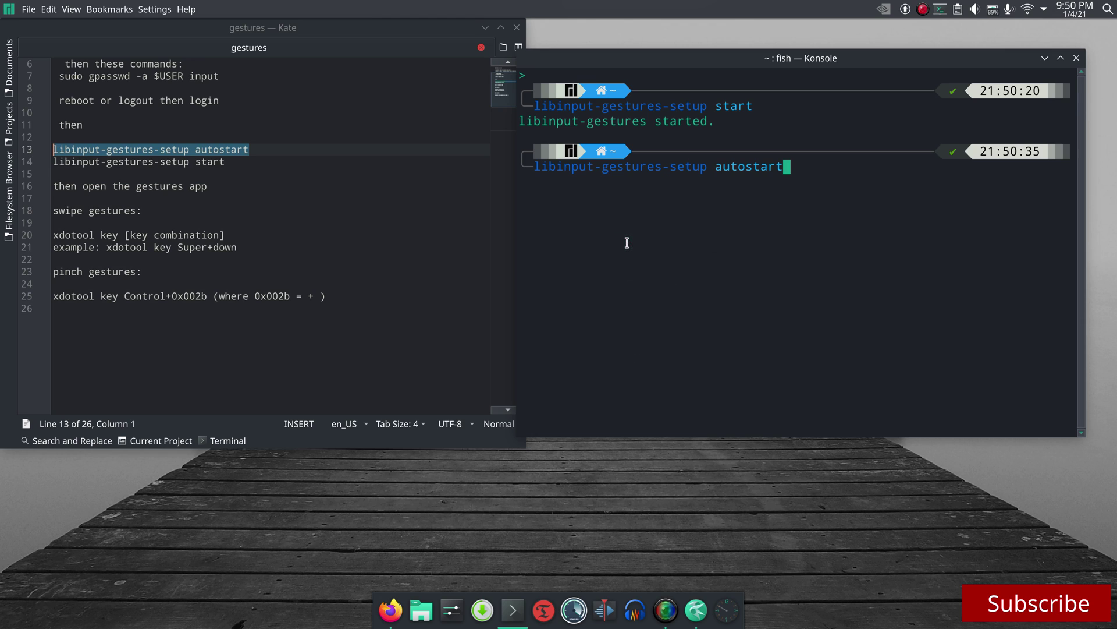
{"action": "key", "text": "Return"}
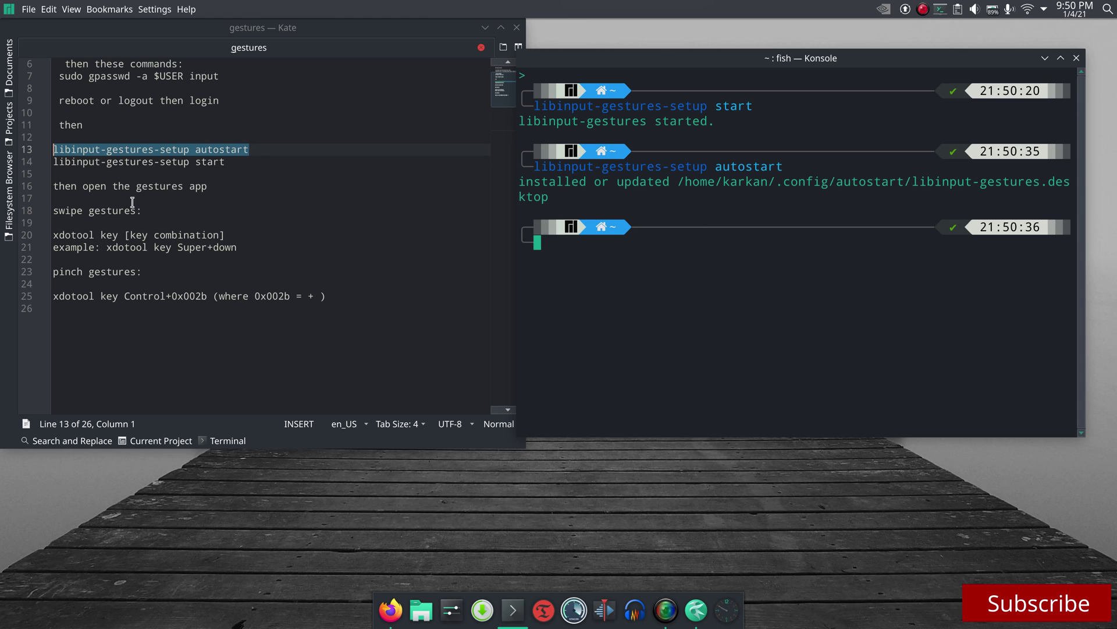
Search the launcher for 'gestures', launch the Gestures app, and minimize Konsole and Kate.
{"action": "left_click", "coordinate": [8, 10]}
{"action": "mouse_move", "coordinate": [77, 154]}
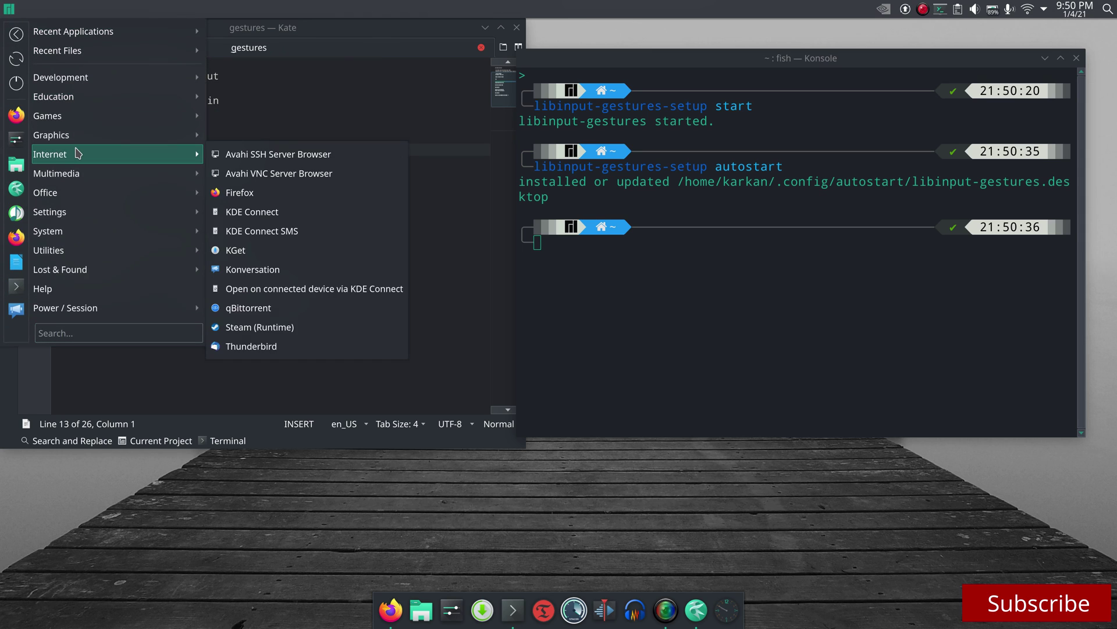
{"action": "type", "text": "gestures"}
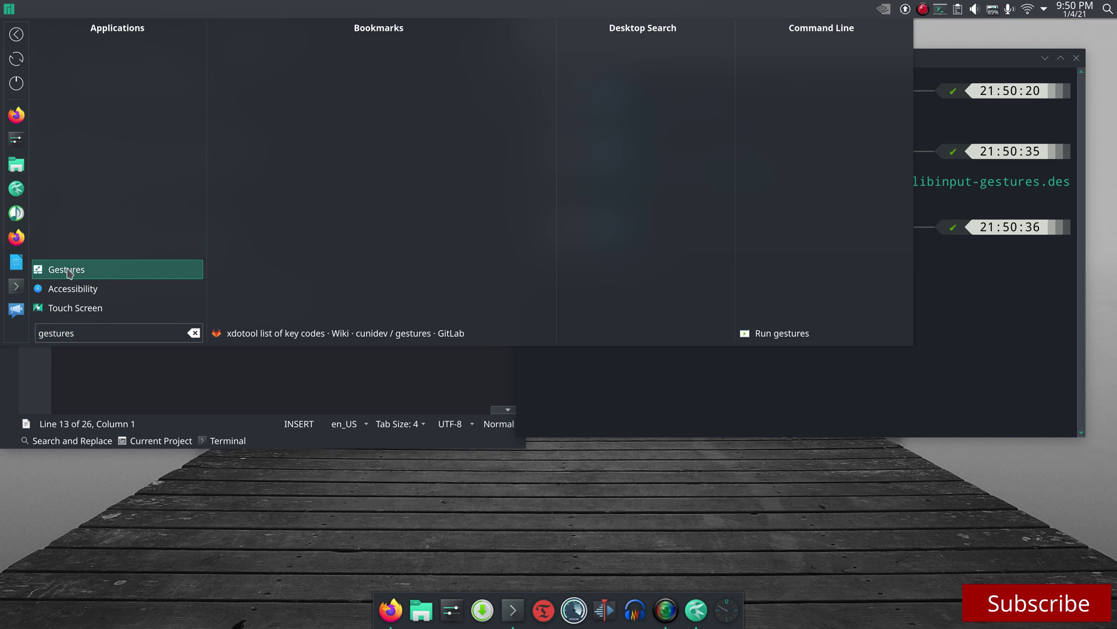
{"action": "left_click", "coordinate": [69, 271]}
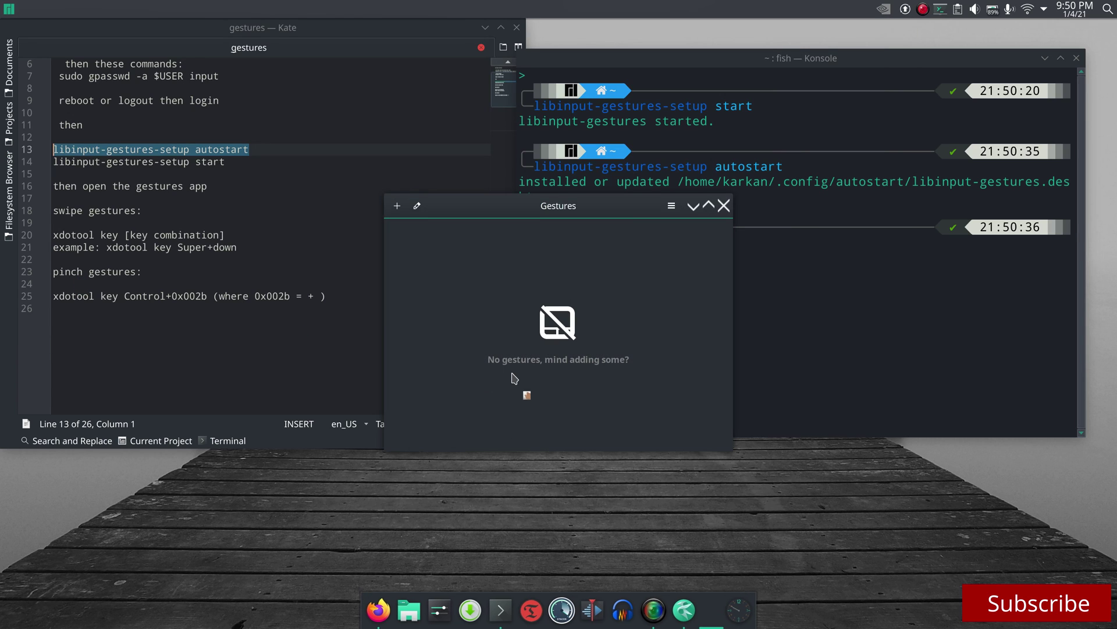
{"action": "left_click", "coordinate": [1045, 59]}
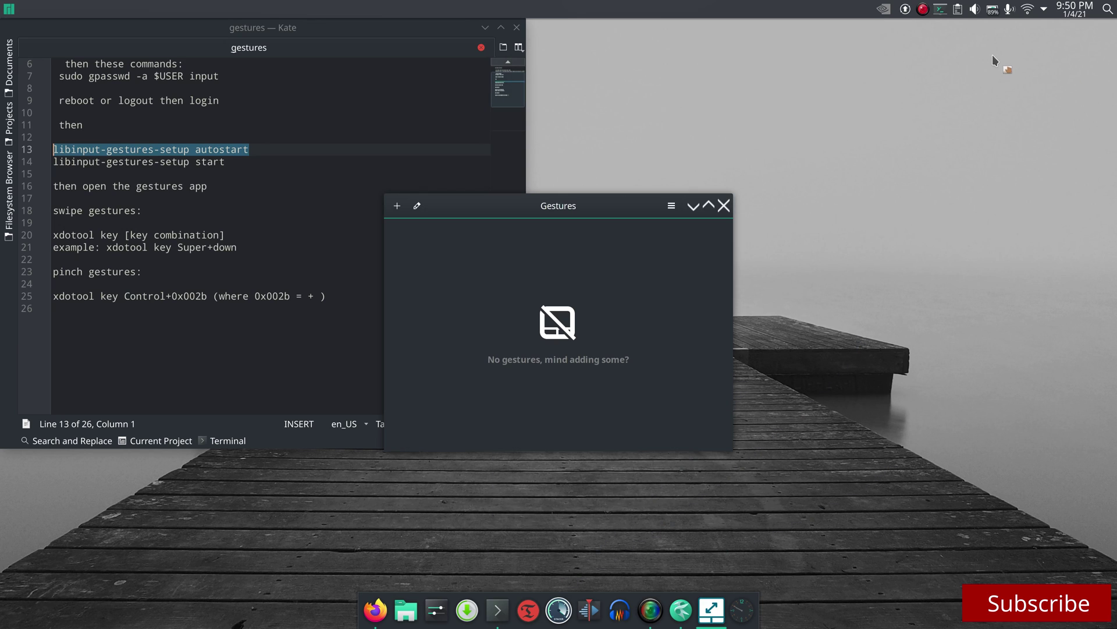
{"action": "left_click", "coordinate": [485, 27]}
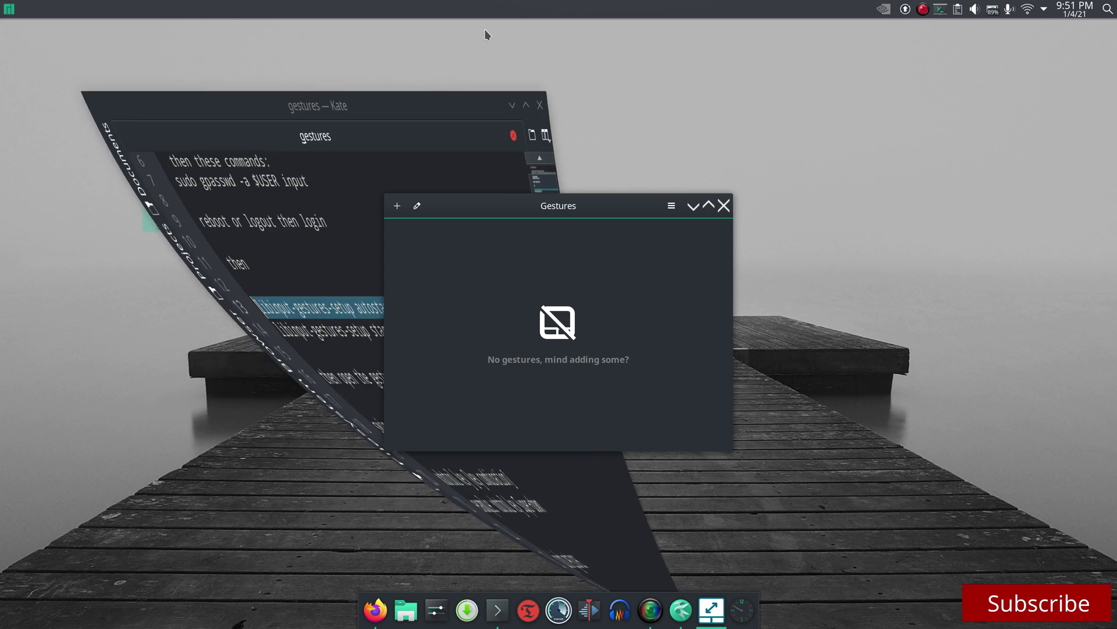
Restore Firefox, switch to the Common Keyboard Shortcuts tab, and scroll to the Moving Around section.
{"action": "left_click", "coordinate": [373, 607]}
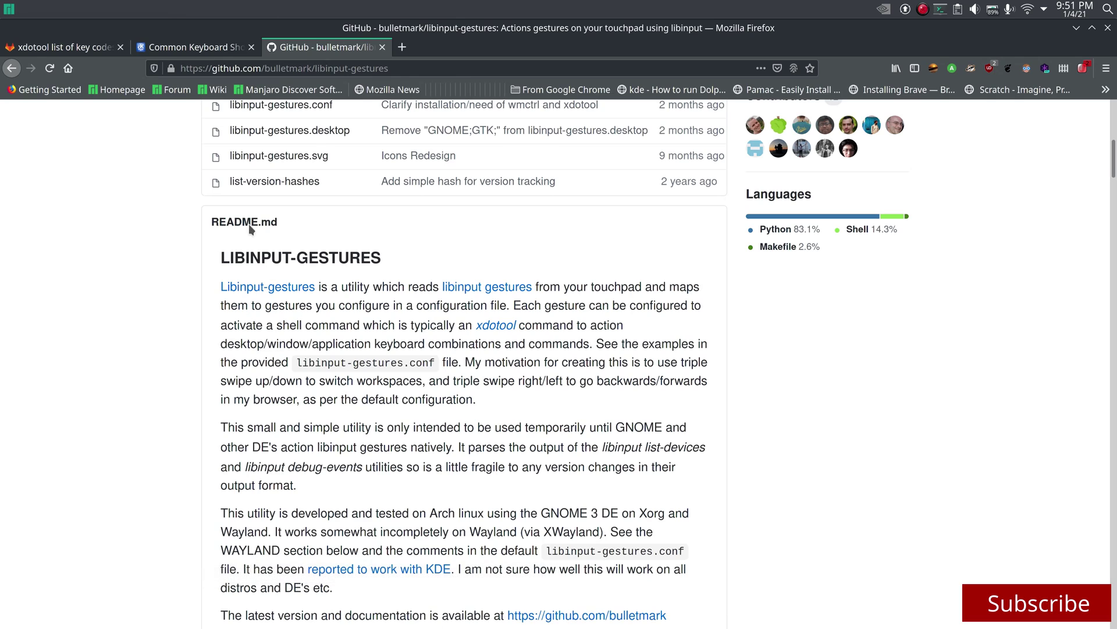
{"action": "left_click", "coordinate": [192, 47]}
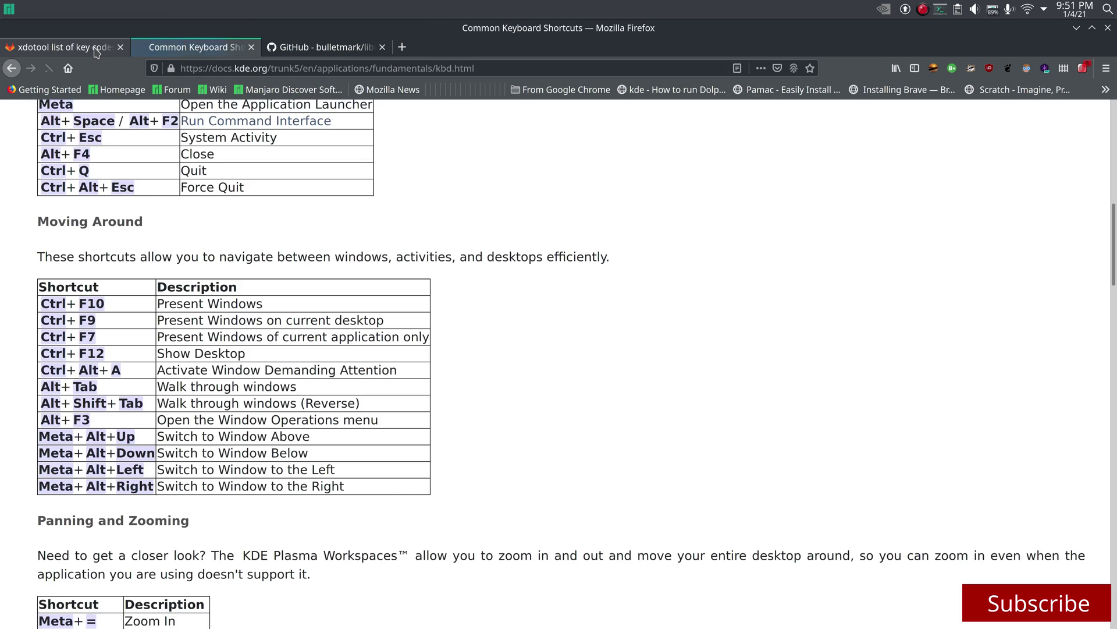
{"action": "left_click", "coordinate": [98, 51]}
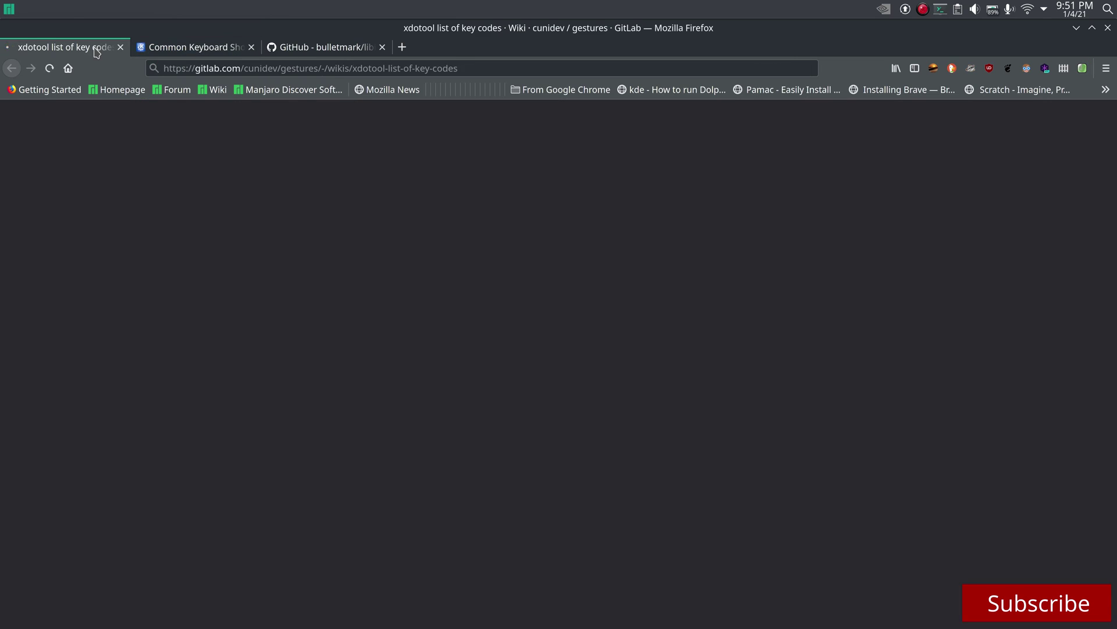
{"action": "left_click", "coordinate": [184, 51]}
{"action": "scroll", "coordinate": [264, 269], "scroll_direction": "up", "scroll_amount": 3}
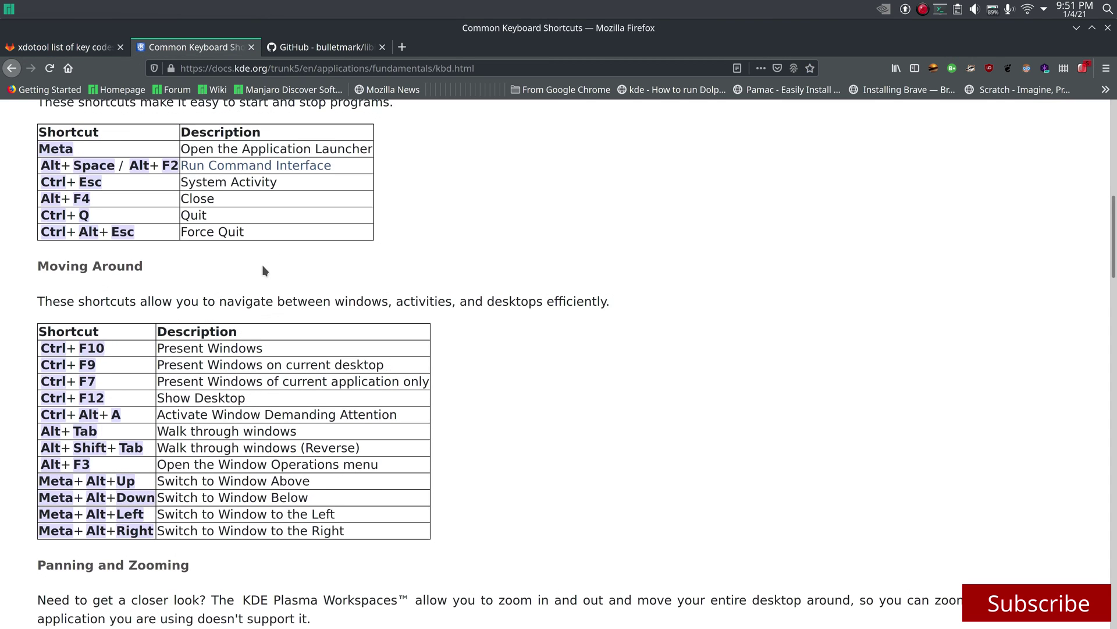
{"action": "scroll", "coordinate": [265, 269], "scroll_direction": "up", "scroll_amount": 1}
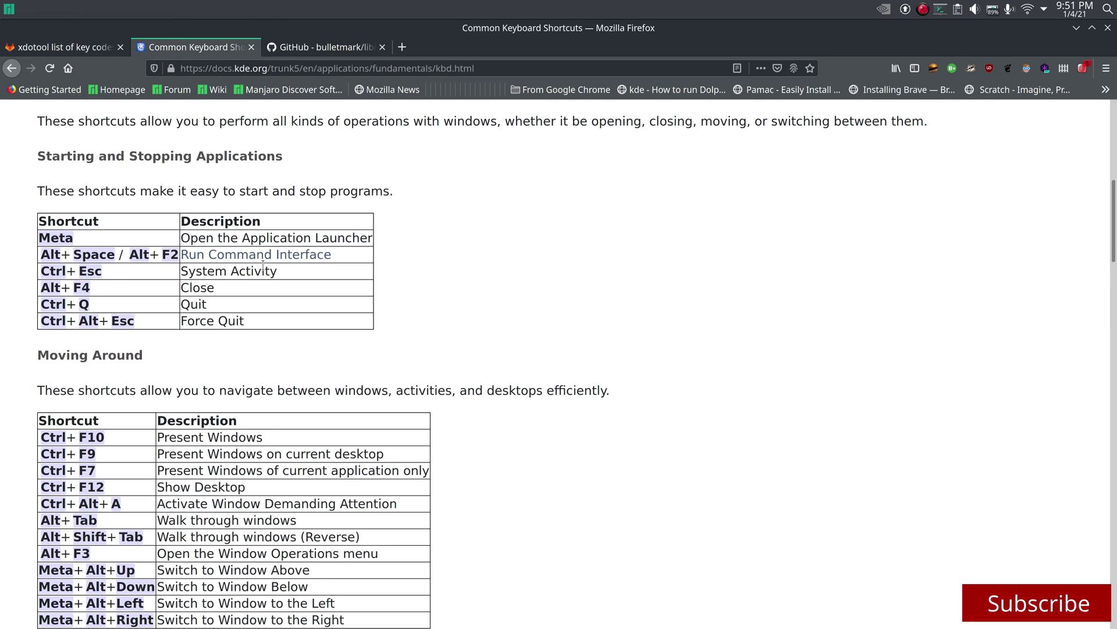
{"action": "scroll", "coordinate": [264, 266], "scroll_direction": "down", "scroll_amount": 5}
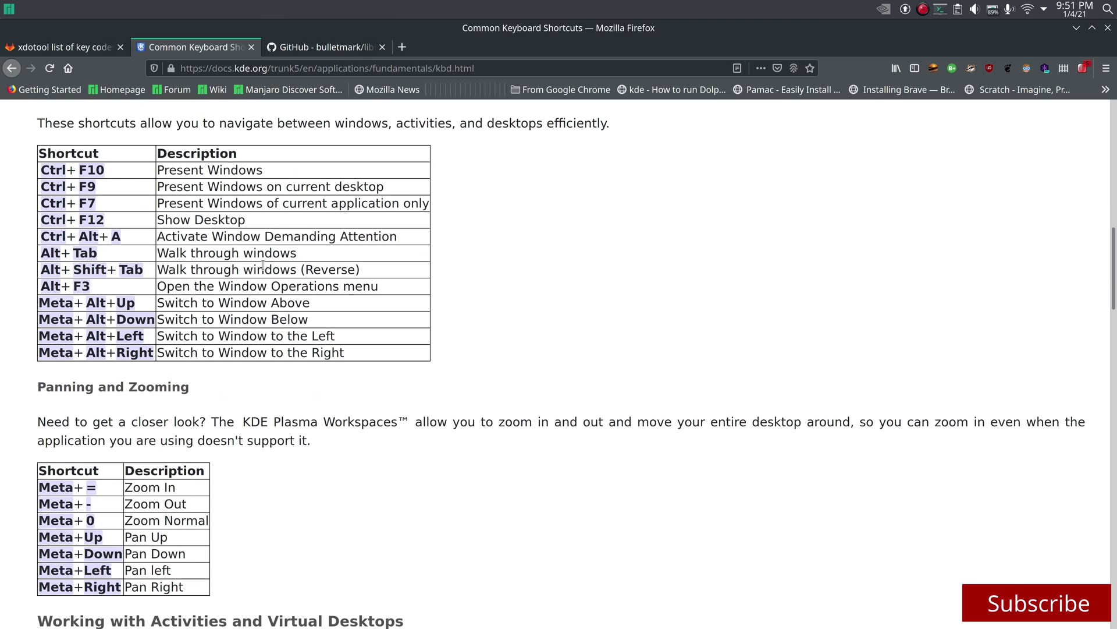
{"action": "scroll", "coordinate": [272, 299], "scroll_direction": "up", "scroll_amount": 2}
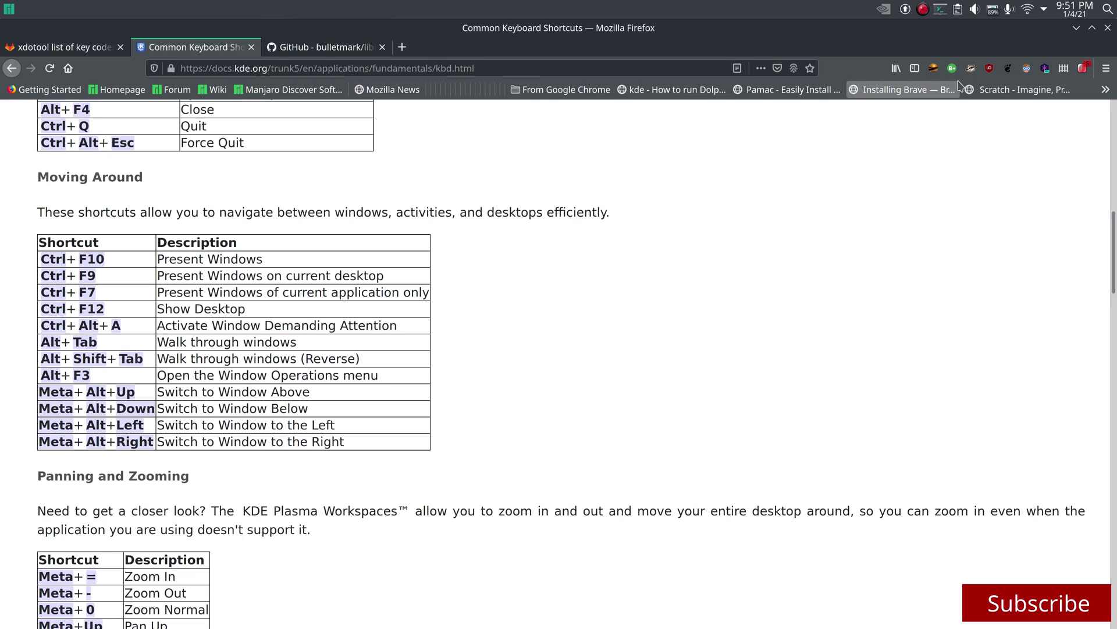
Drag Firefox into the top-left quarter tile, restore its size, and bring it to the front.
{"action": "left_click_drag", "start_coordinate": [1047, 30], "coordinate": [2, 3]}
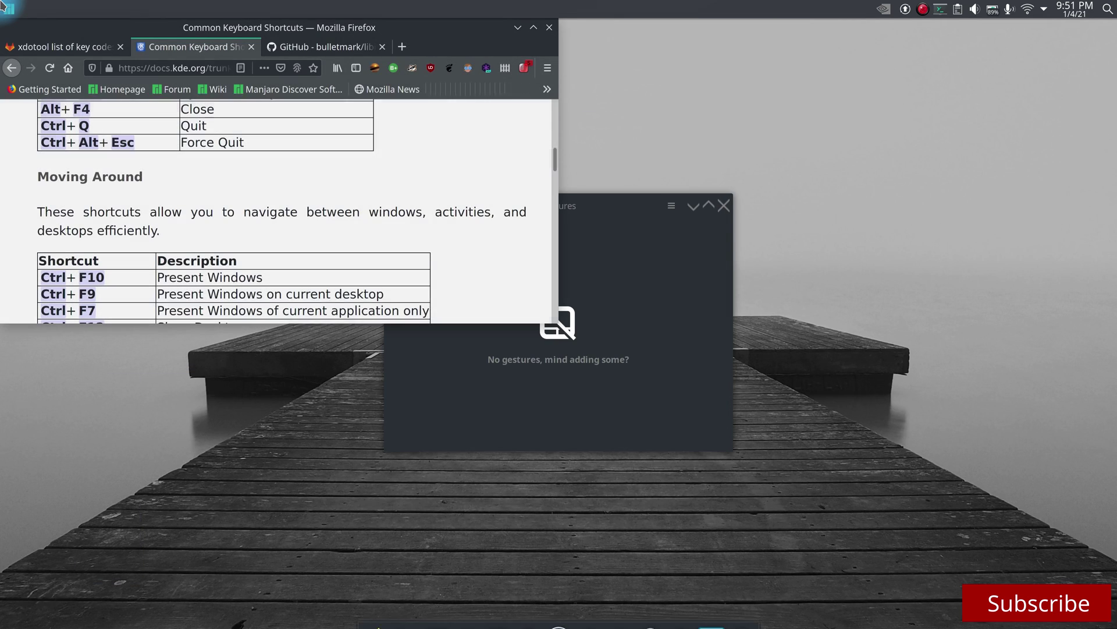
{"action": "left_click_drag", "start_coordinate": [347, 28], "coordinate": [658, 34]}
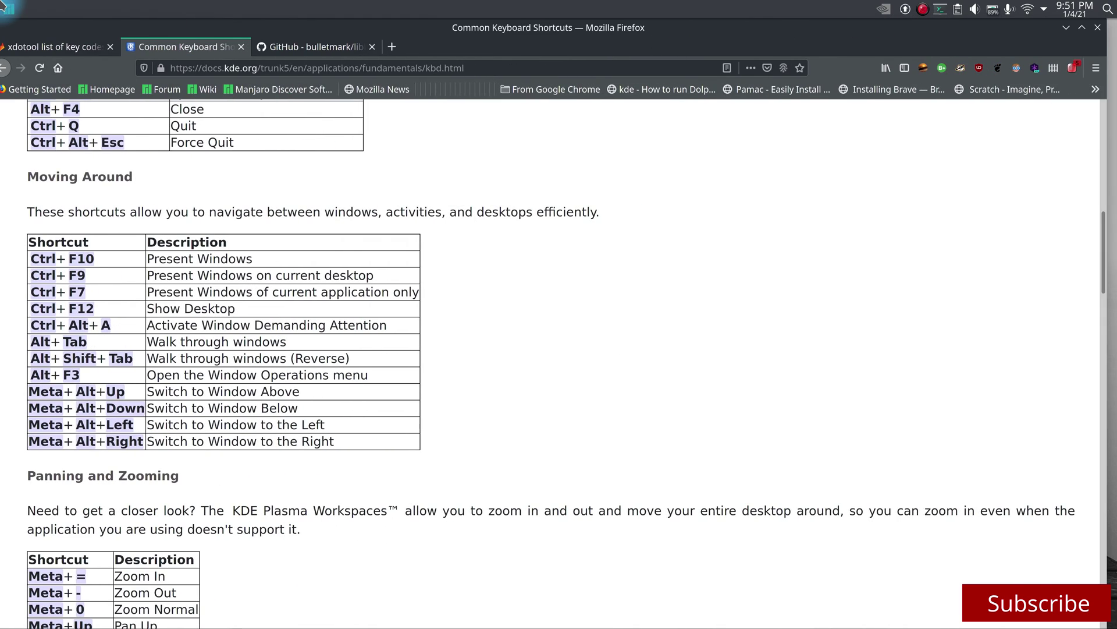
{"action": "mouse_move", "coordinate": [2, 3]}
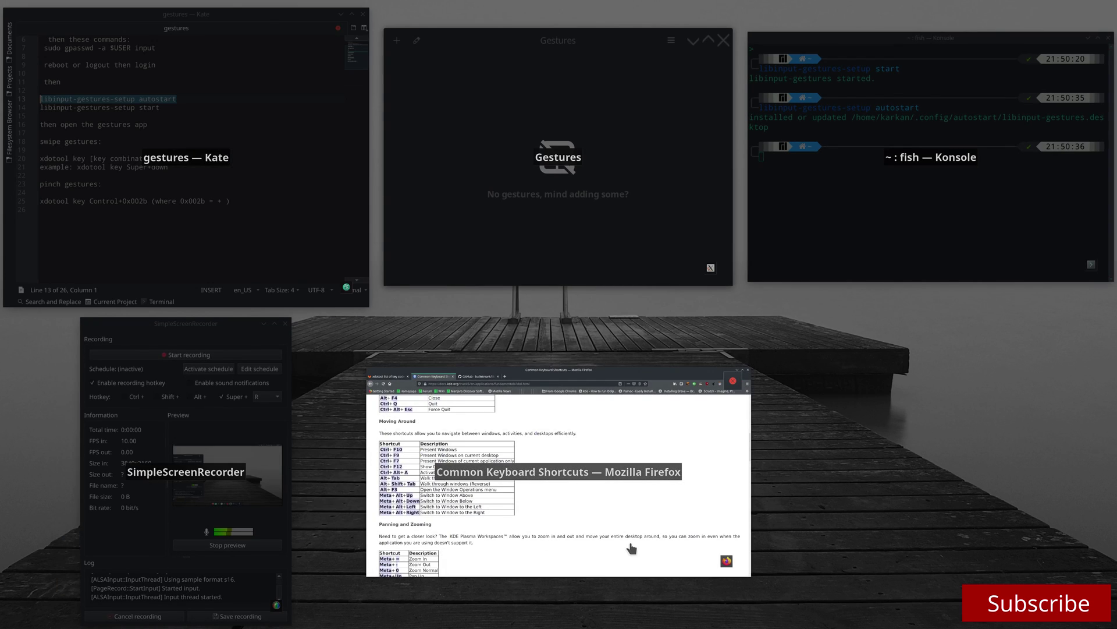
{"action": "left_click", "coordinate": [627, 546]}
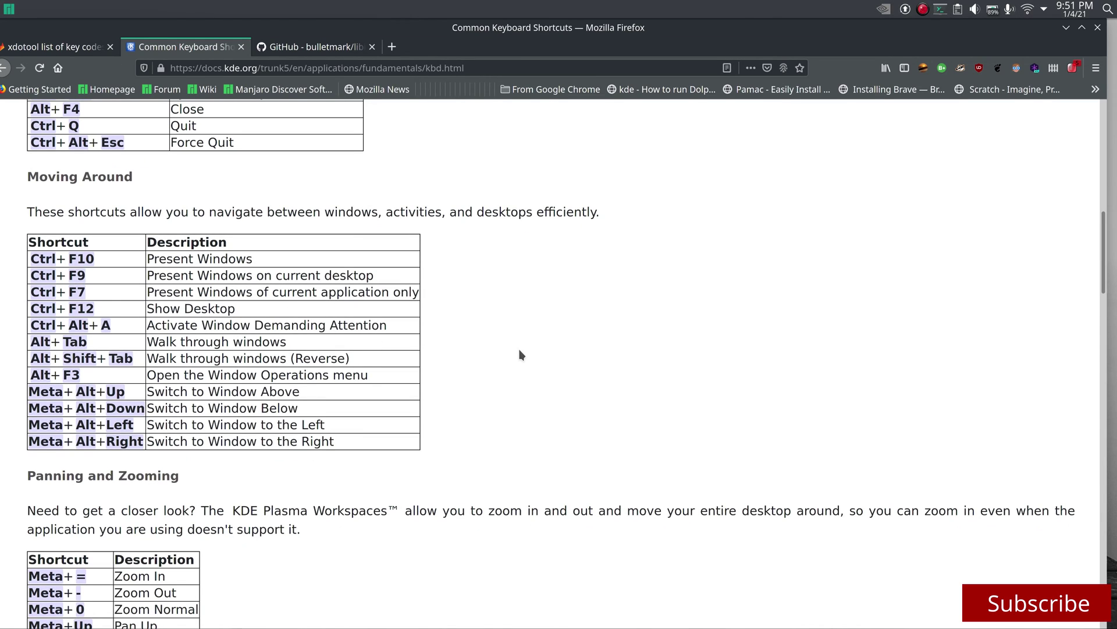
Tile Firefox left then right with Meta+arrows, maximize it with Meta+Up, then show the window overview.
{"action": "key", "text": "super+Left"}
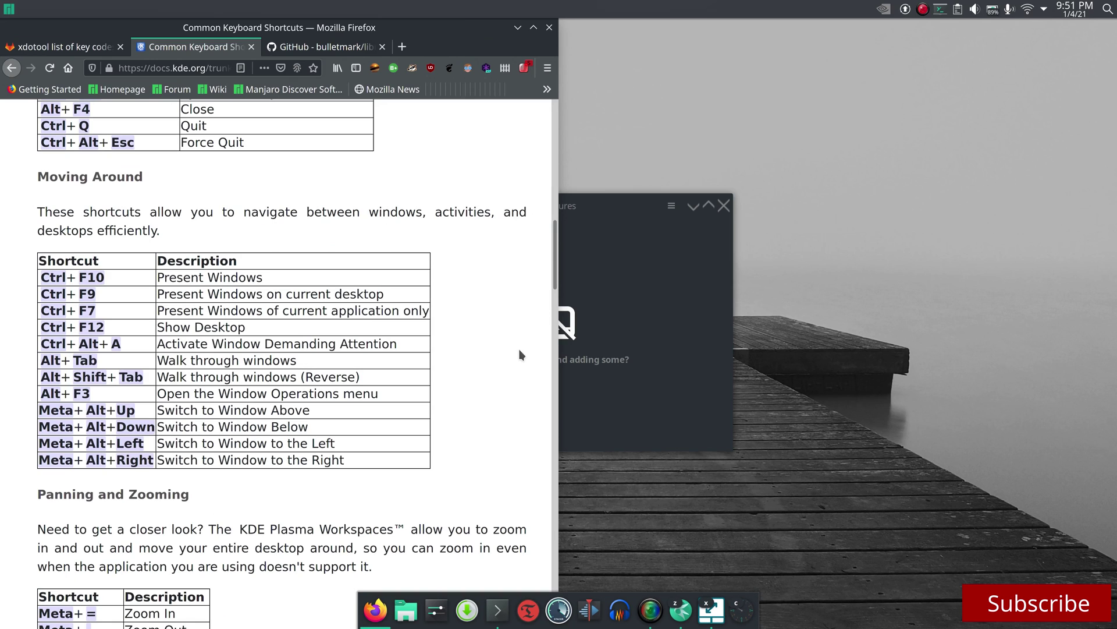
{"action": "key", "text": "super+Right"}
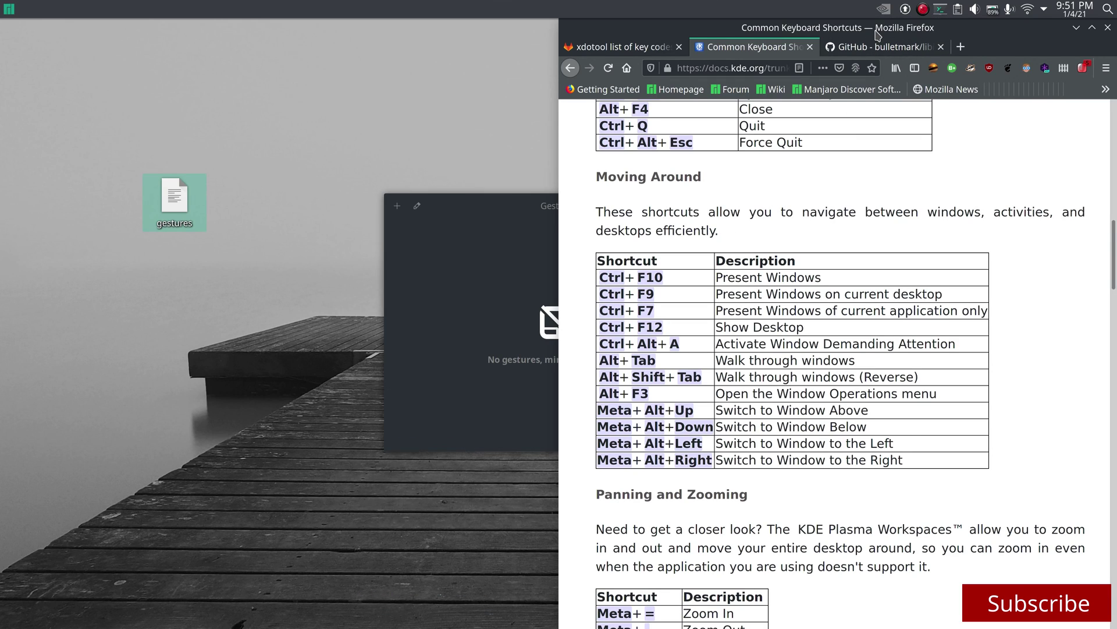
{"action": "key", "text": "super+Up"}
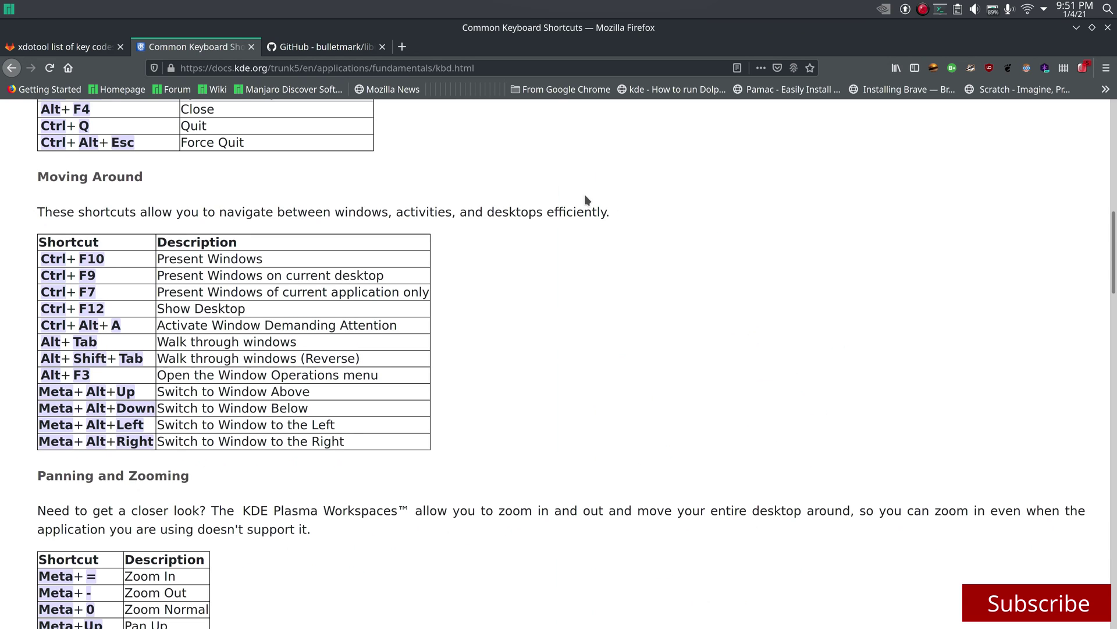
{"action": "key", "text": "ctrl+F10"}
{"action": "key", "text": "ctrl+F10"}
Browse the xdotool key codes table on the GitLab wiki, selecting the 0xff15 code along the way.
{"action": "left_click", "coordinate": [69, 54]}
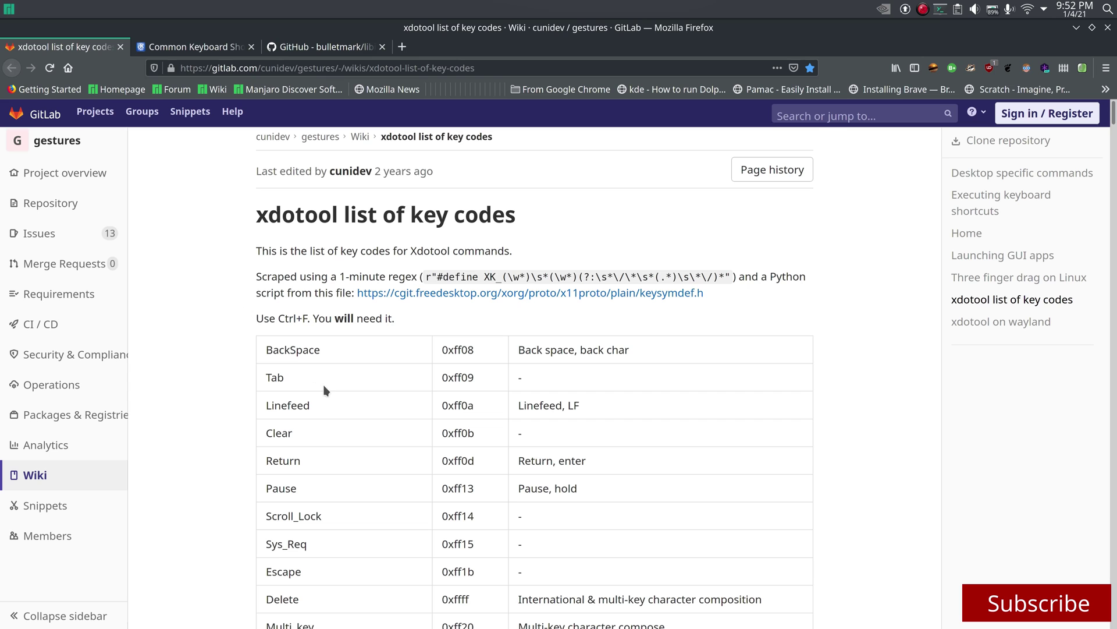
{"action": "scroll", "coordinate": [325, 390], "scroll_direction": "down", "scroll_amount": 9}
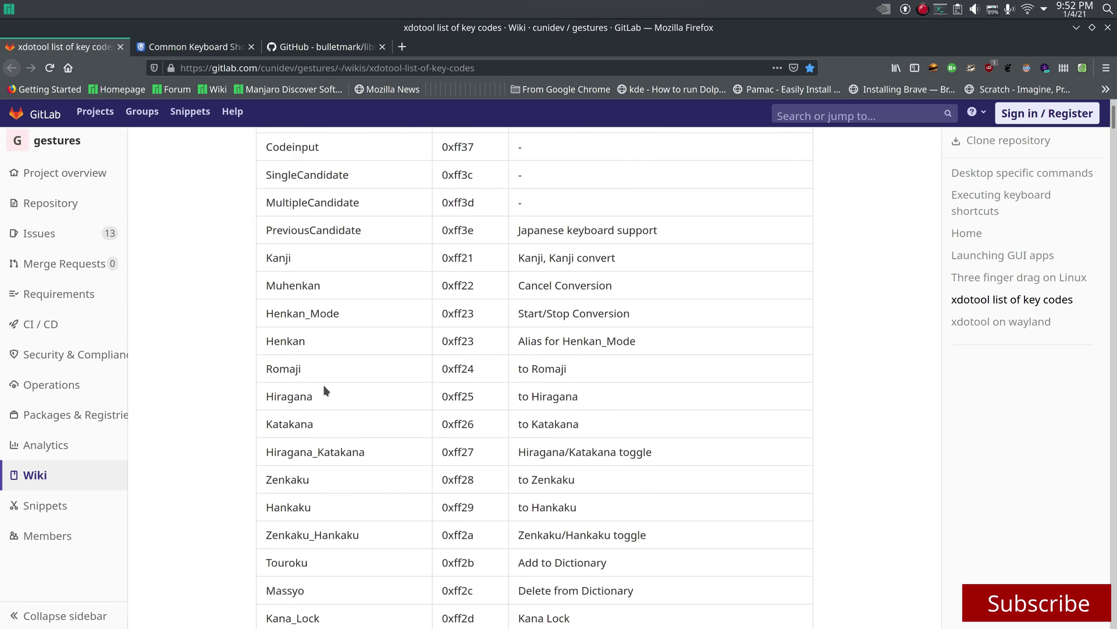
{"action": "scroll", "coordinate": [324, 390], "scroll_direction": "up", "scroll_amount": 5}
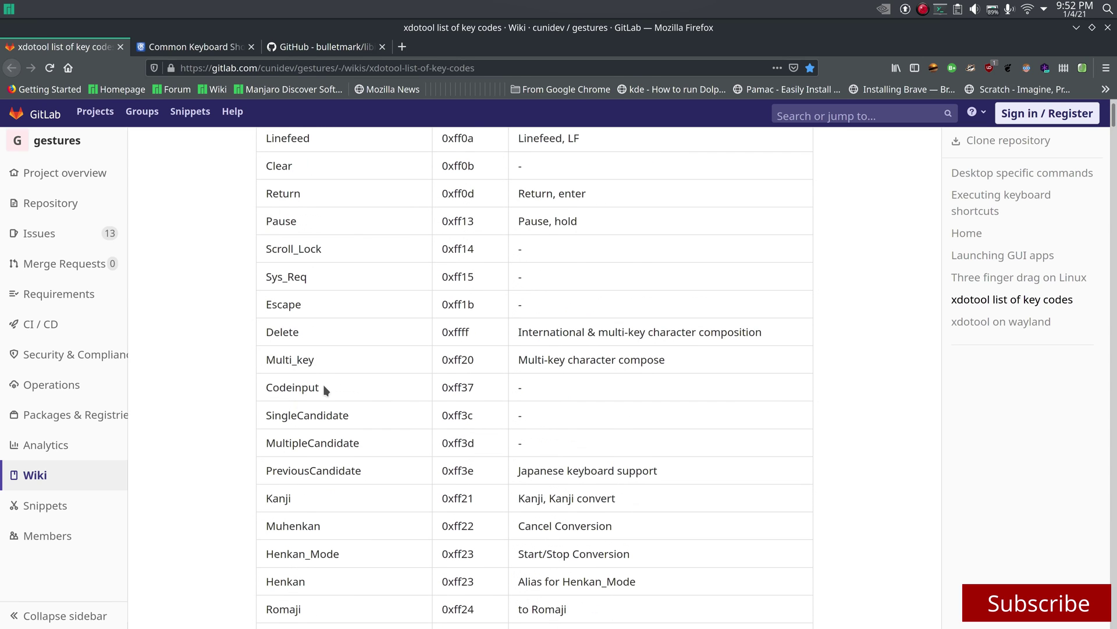
{"action": "double_click", "coordinate": [463, 272]}
{"action": "scroll", "coordinate": [348, 297], "scroll_direction": "down", "scroll_amount": 15}
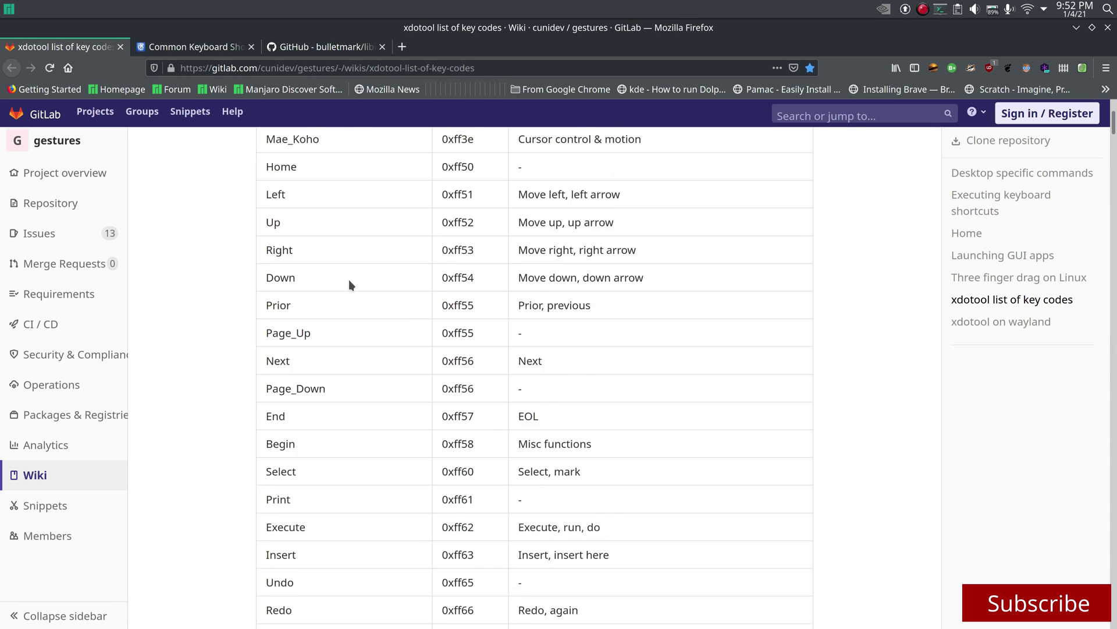
{"action": "scroll", "coordinate": [350, 284], "scroll_direction": "down", "scroll_amount": 20}
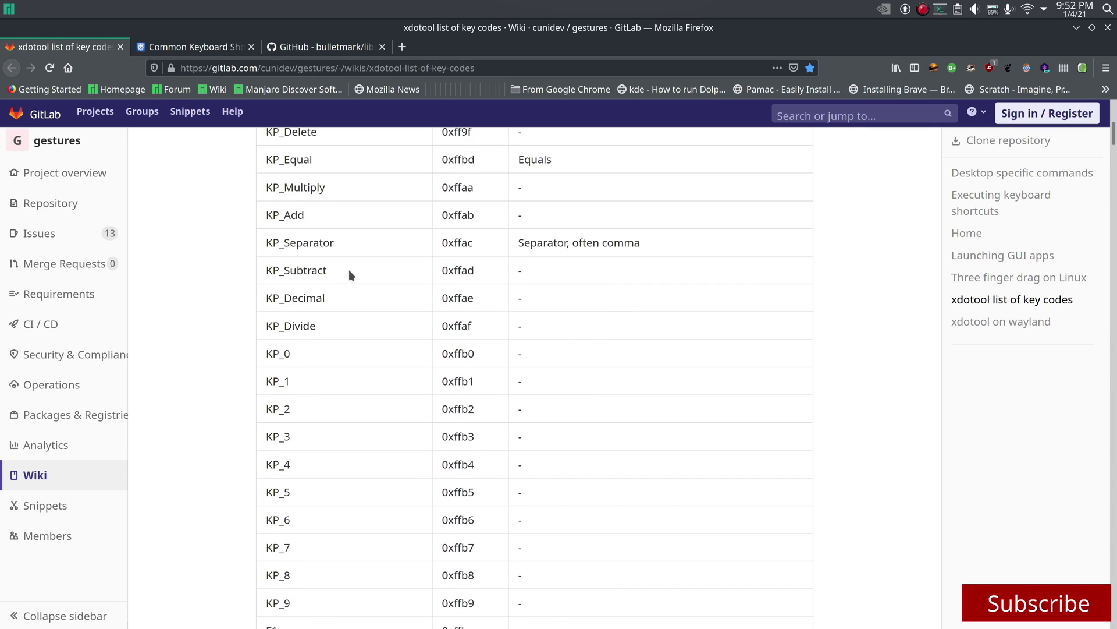
{"action": "scroll", "coordinate": [350, 274], "scroll_direction": "down", "scroll_amount": 12}
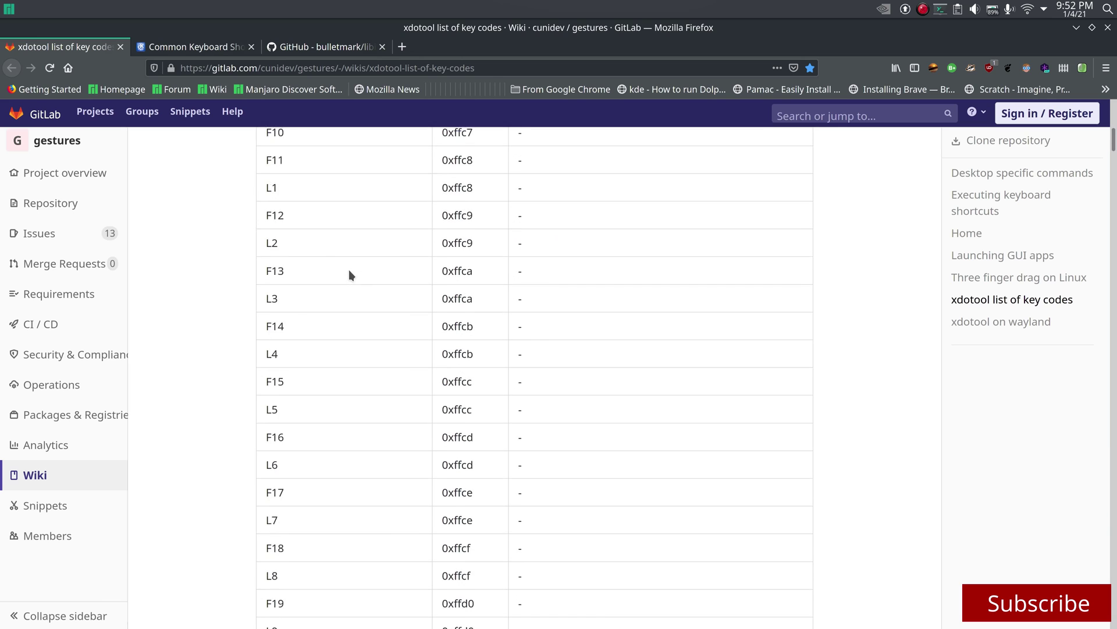
{"action": "scroll", "coordinate": [350, 274], "scroll_direction": "up", "scroll_amount": 2}
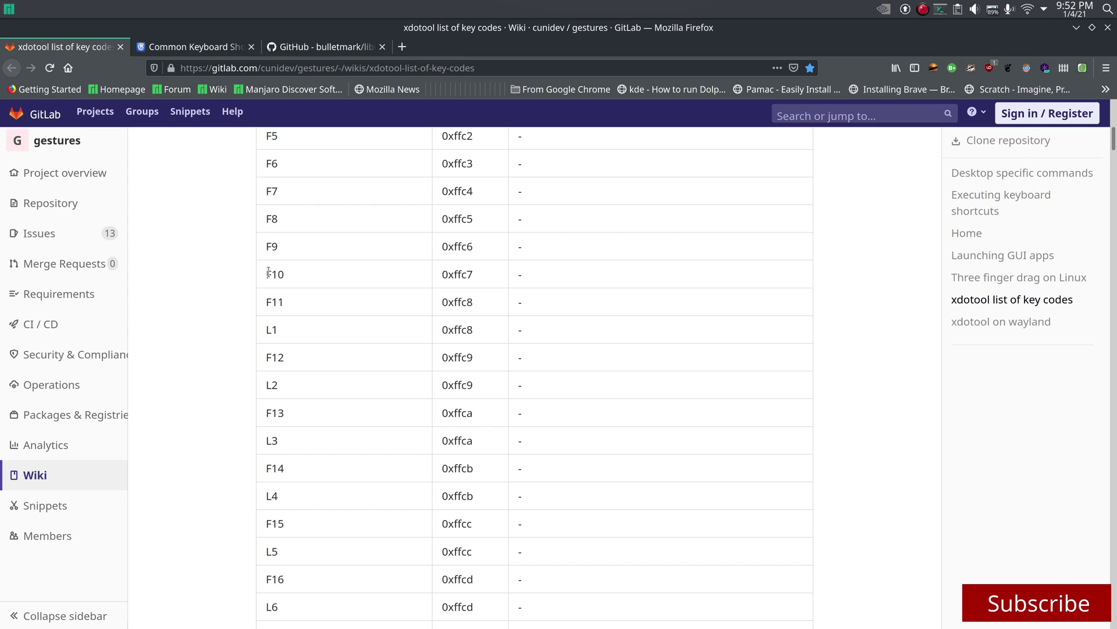
Minimise Firefox, move the Gestures window higher and start a new gesture.
{"action": "left_click", "coordinate": [1076, 30]}
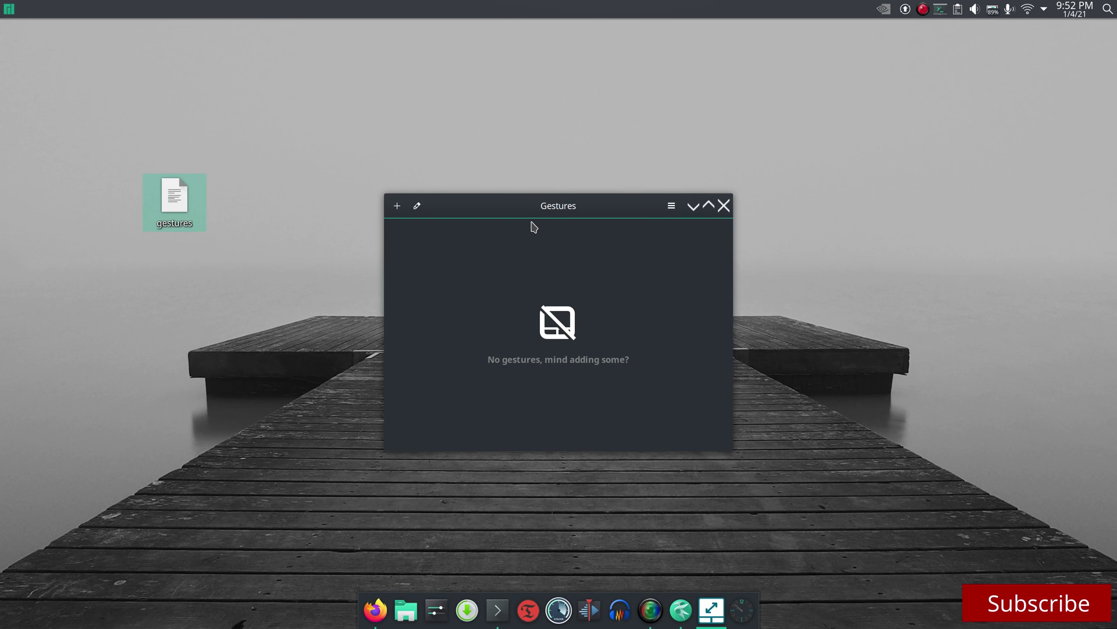
{"action": "left_click_drag", "start_coordinate": [530, 210], "coordinate": [524, 139]}
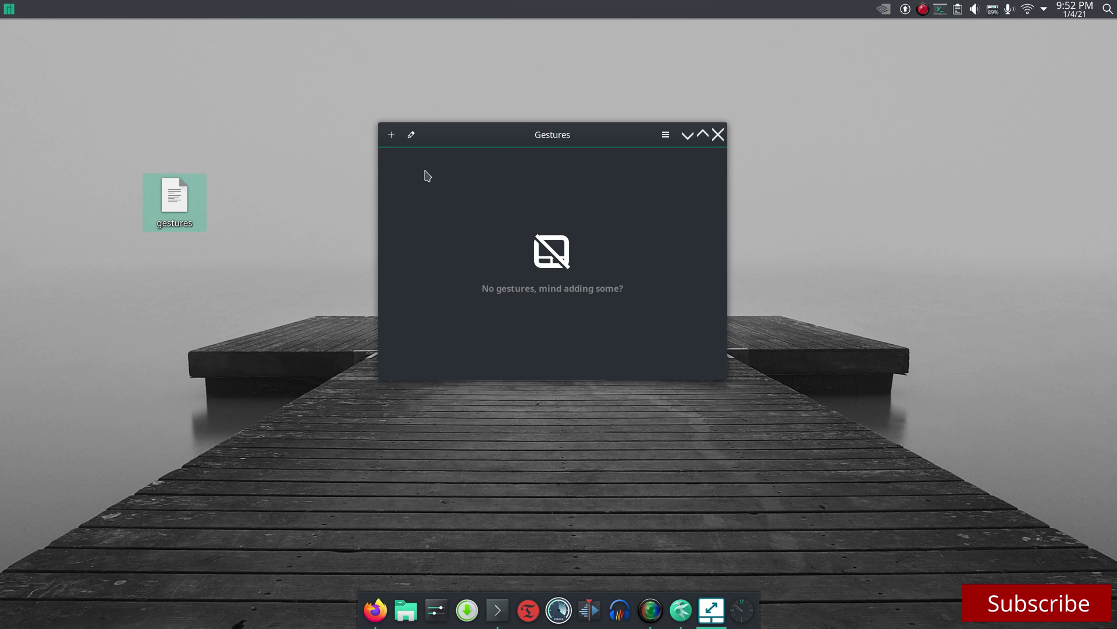
{"action": "left_click", "coordinate": [392, 135]}
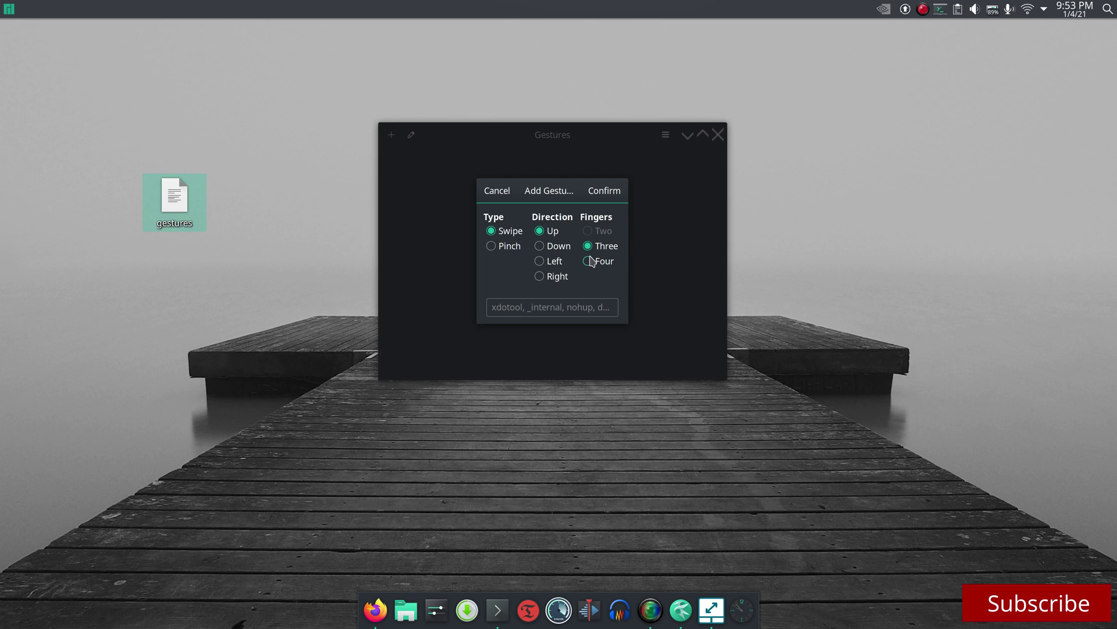
Set the gesture's command to 'xdotool key Super+Left' using the xdotool autocomplete.
{"action": "left_click", "coordinate": [523, 308]}
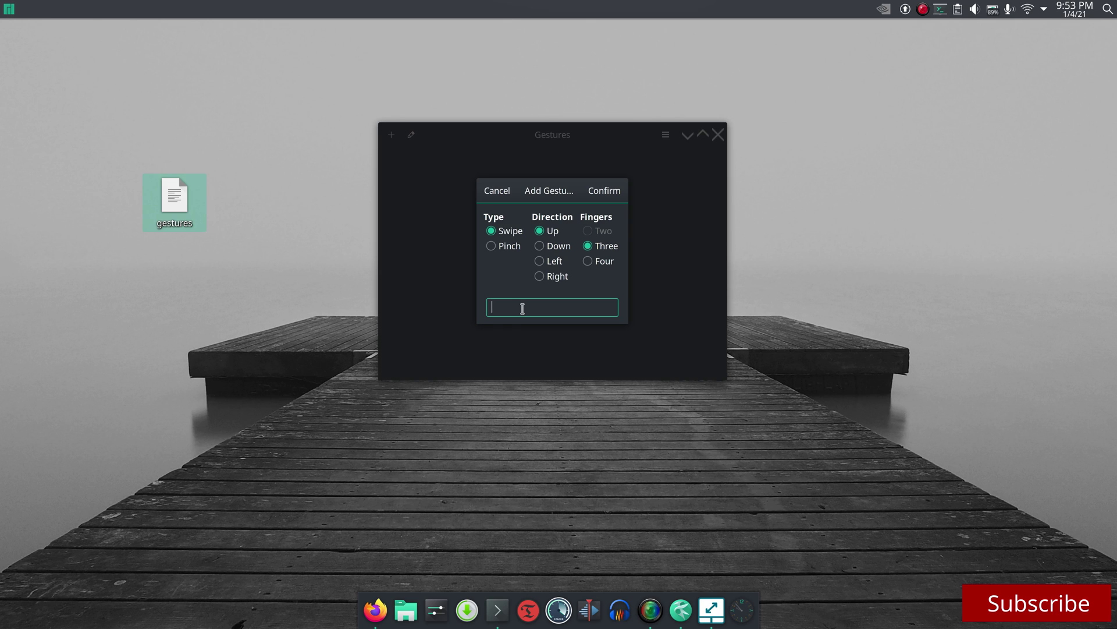
{"action": "type", "text": "xdotool"}
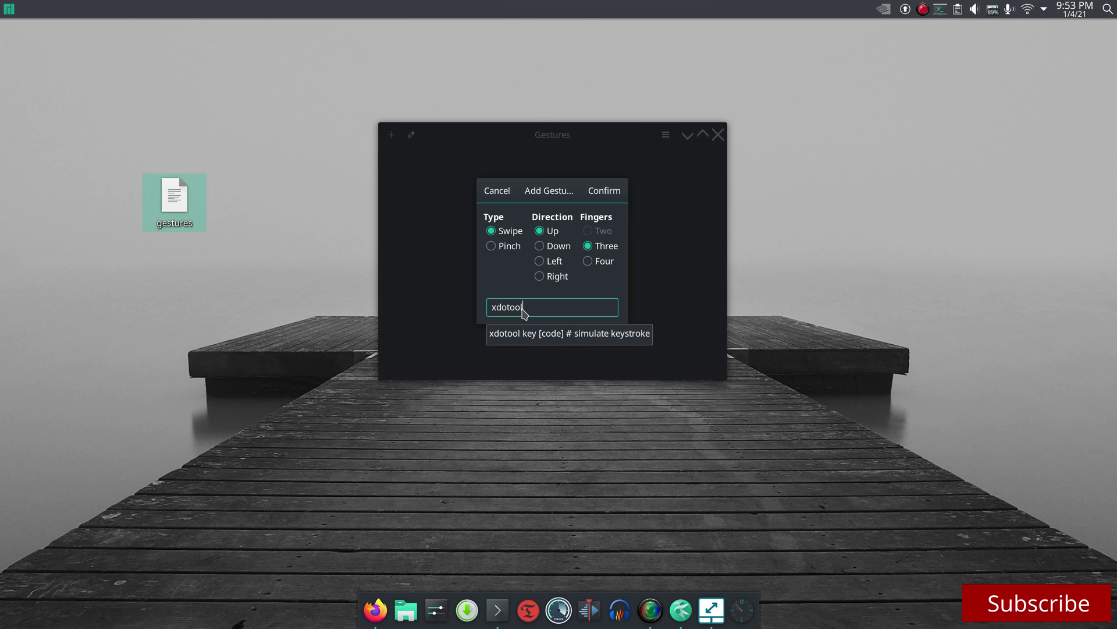
{"action": "left_click", "coordinate": [540, 336]}
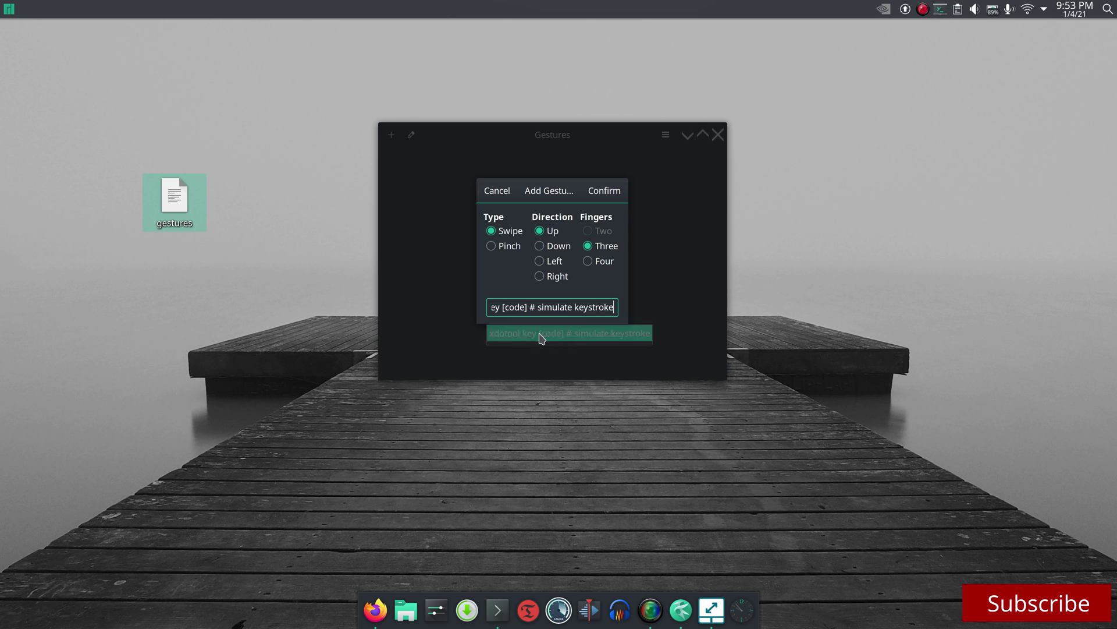
{"action": "key", "text": "BackSpace"}
{"action": "key", "text": "BackSpace"}
{"action": "key", "text": "BackSpace"}
{"action": "key", "text": "BackSpace"}
{"action": "key", "text": "BackSpace"}
{"action": "key", "text": "BackSpace"}
{"action": "key", "text": "BackSpace"}
{"action": "key", "text": "BackSpace"}
{"action": "key", "text": "BackSpace"}
{"action": "key", "text": "BackSpace"}
{"action": "key", "text": "BackSpace"}
{"action": "key", "text": "BackSpace"}
{"action": "key", "text": "BackSpace"}
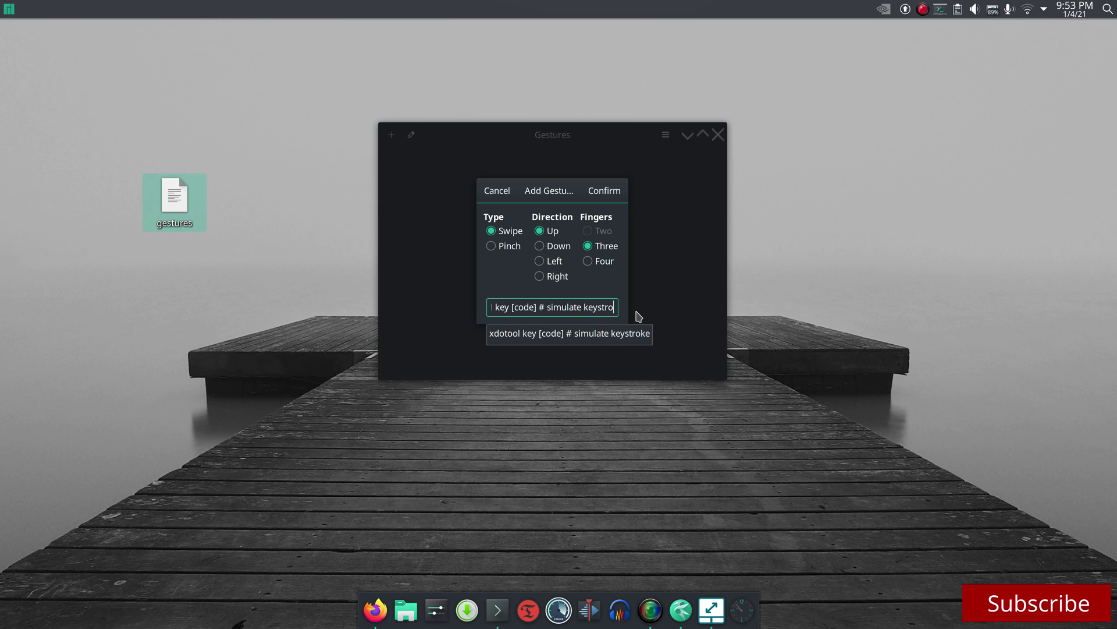
{"action": "key", "text": "BackSpace"}
{"action": "key", "text": "BackSpace"}
{"action": "key", "text": "BackSpace"}
{"action": "key", "text": "BackSpace"}
{"action": "key", "text": "BackSpace"}
{"action": "key", "text": "BackSpace"}
{"action": "key", "text": "BackSpace"}
{"action": "key", "text": "BackSpace"}
{"action": "key", "text": "BackSpace"}
{"action": "key", "text": "BackSpace"}
{"action": "key", "text": "BackSpace"}
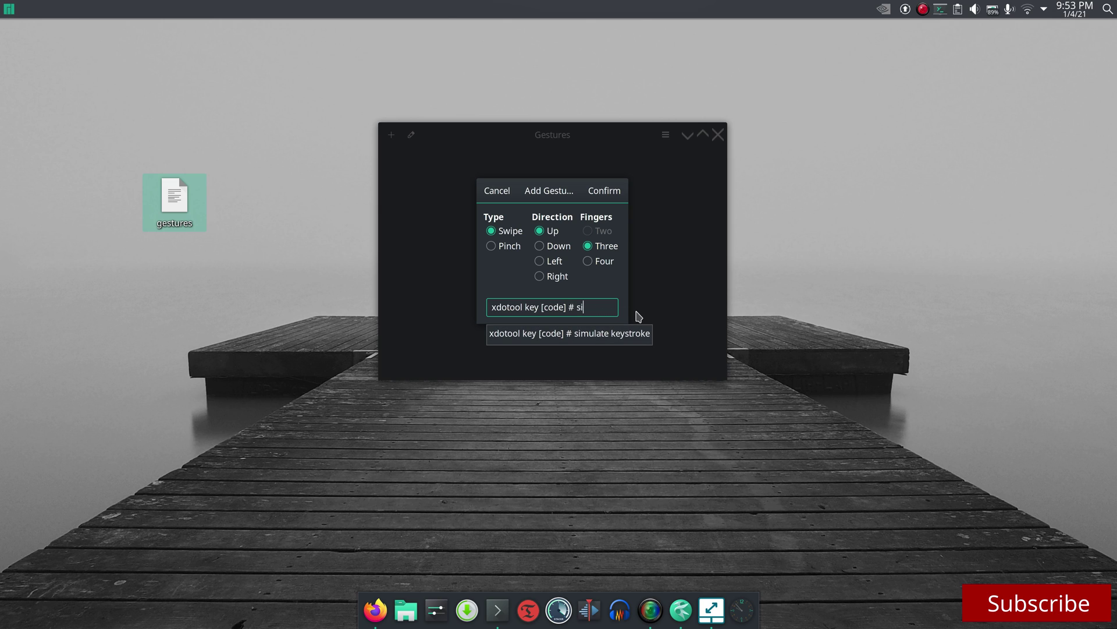
{"action": "key", "text": "BackSpace"}
{"action": "key", "text": "BackSpace"}
{"action": "key", "text": "BackSpace"}
{"action": "type", "text": "S"}
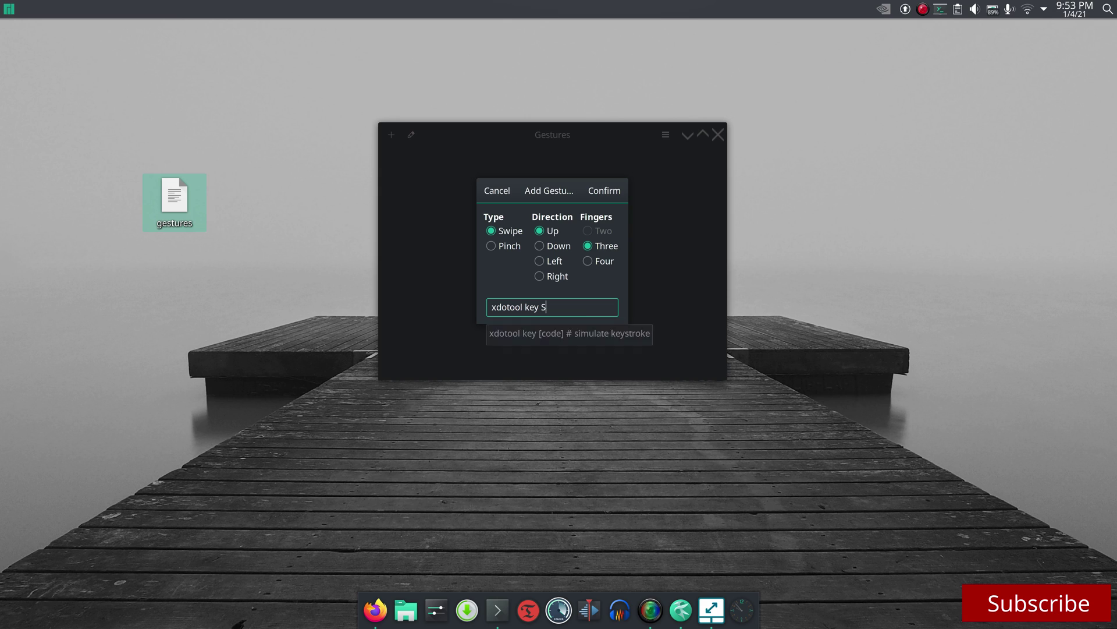
{"action": "type", "text": "uper"}
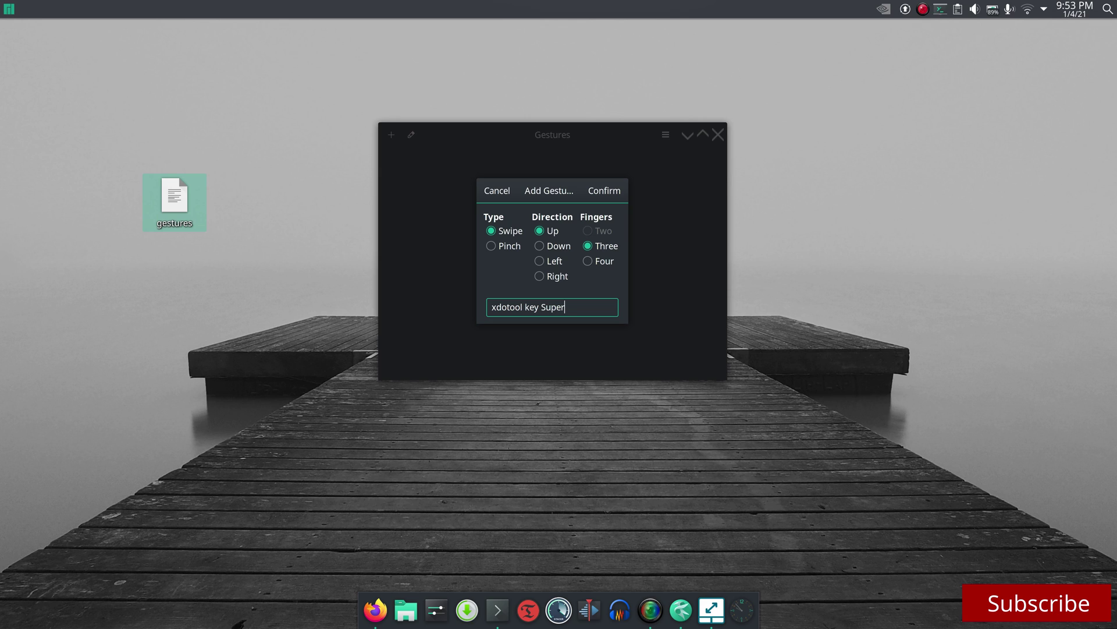
{"action": "type", "text": "+Left"}
Save the swipe-up gesture and test Super+Left by tiling and restoring the window.
{"action": "left_click", "coordinate": [602, 190]}
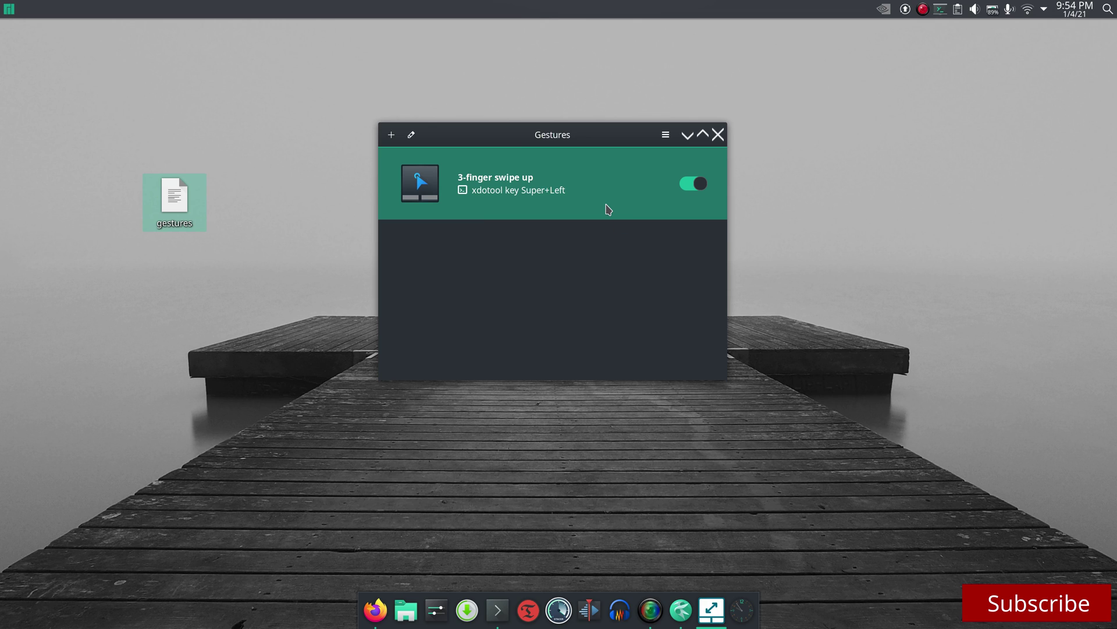
{"action": "key", "text": "super+Left"}
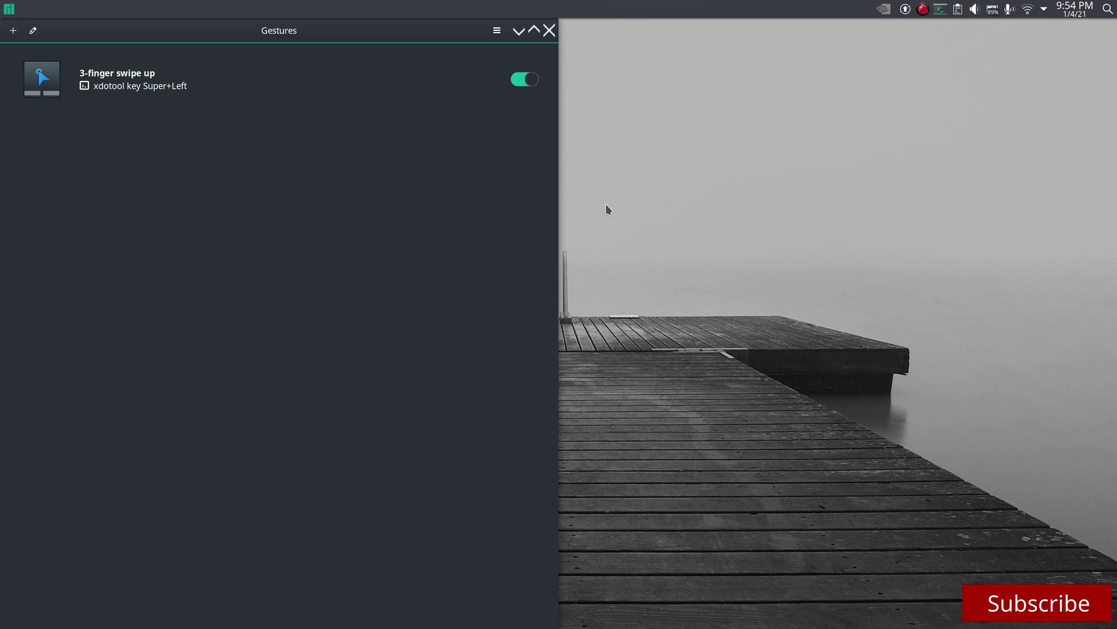
{"action": "key", "text": "super+Left"}
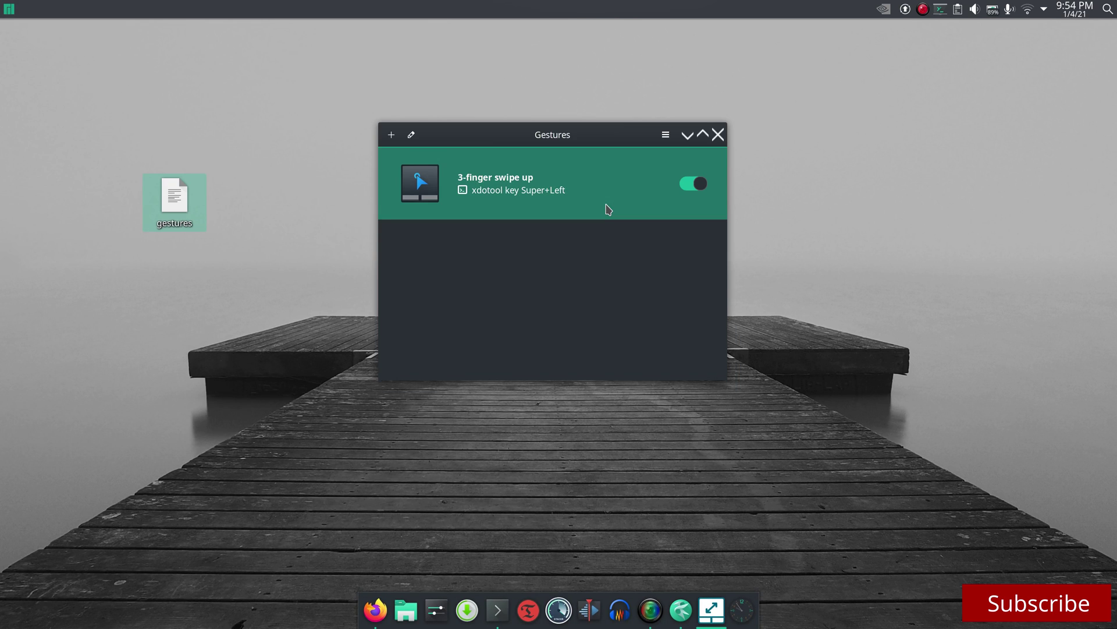
{"action": "left_click", "coordinate": [411, 134]}
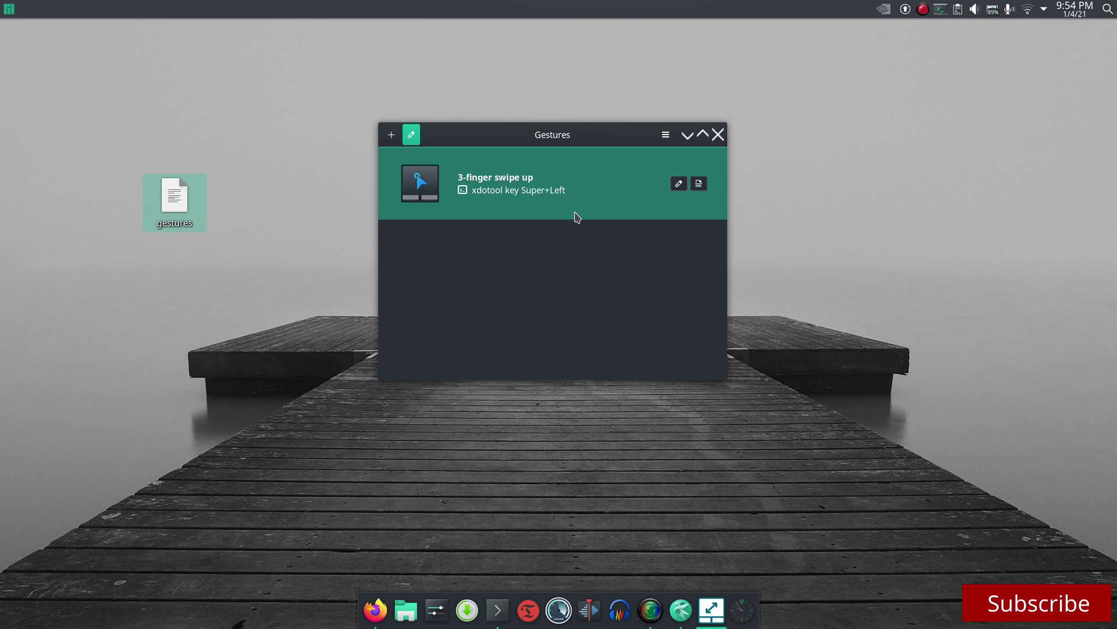
{"action": "left_click", "coordinate": [679, 184]}
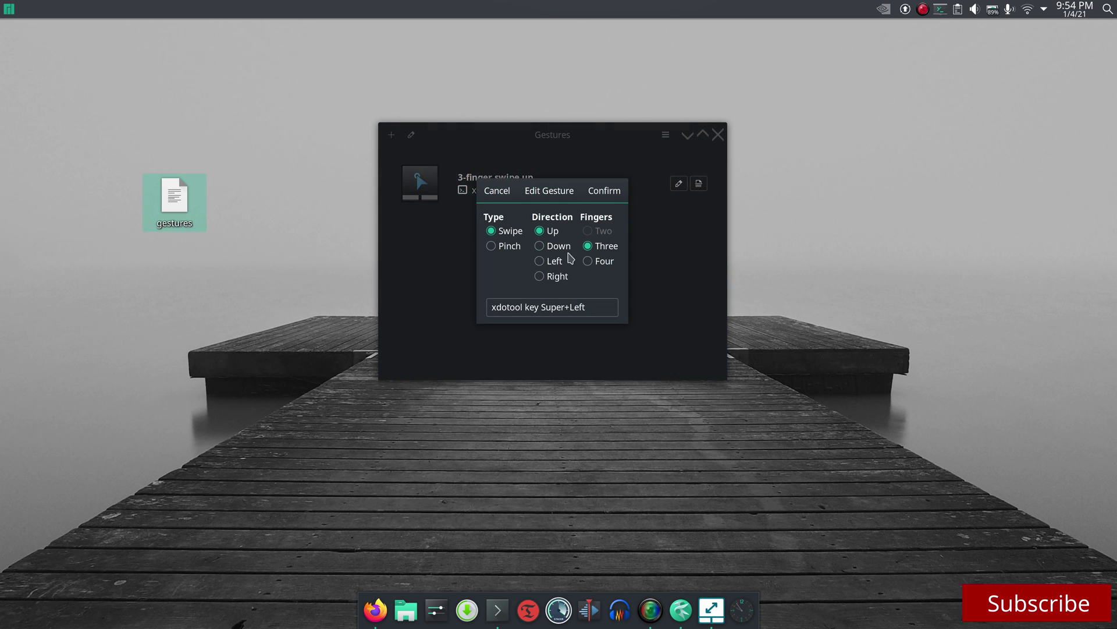
{"action": "left_click", "coordinate": [541, 262]}
{"action": "left_click", "coordinate": [605, 190]}
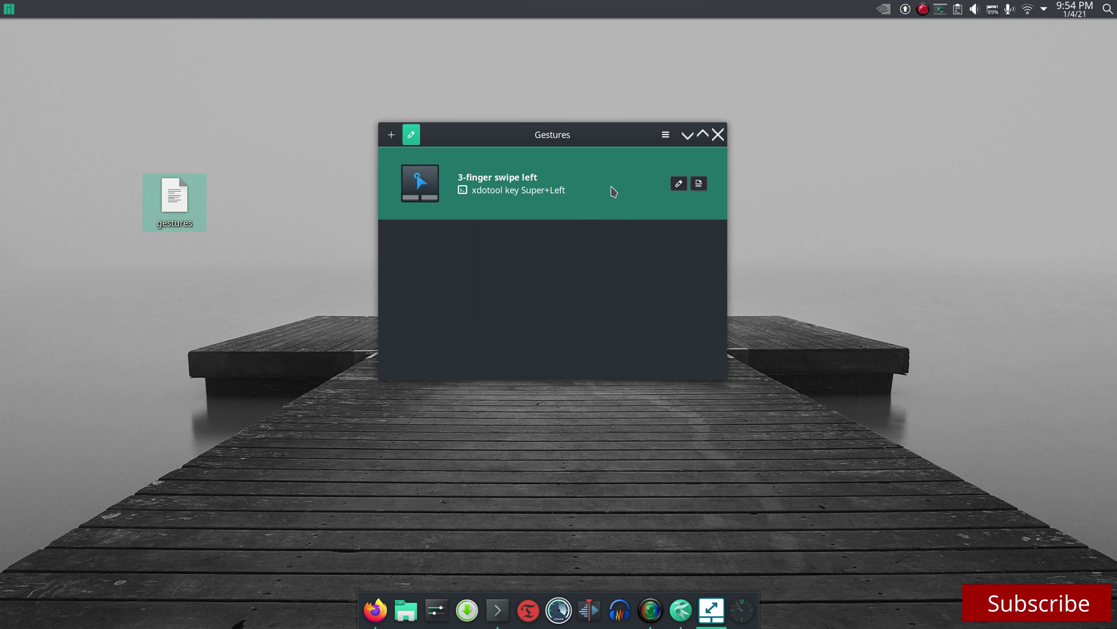
{"action": "key", "text": "super+Left"}
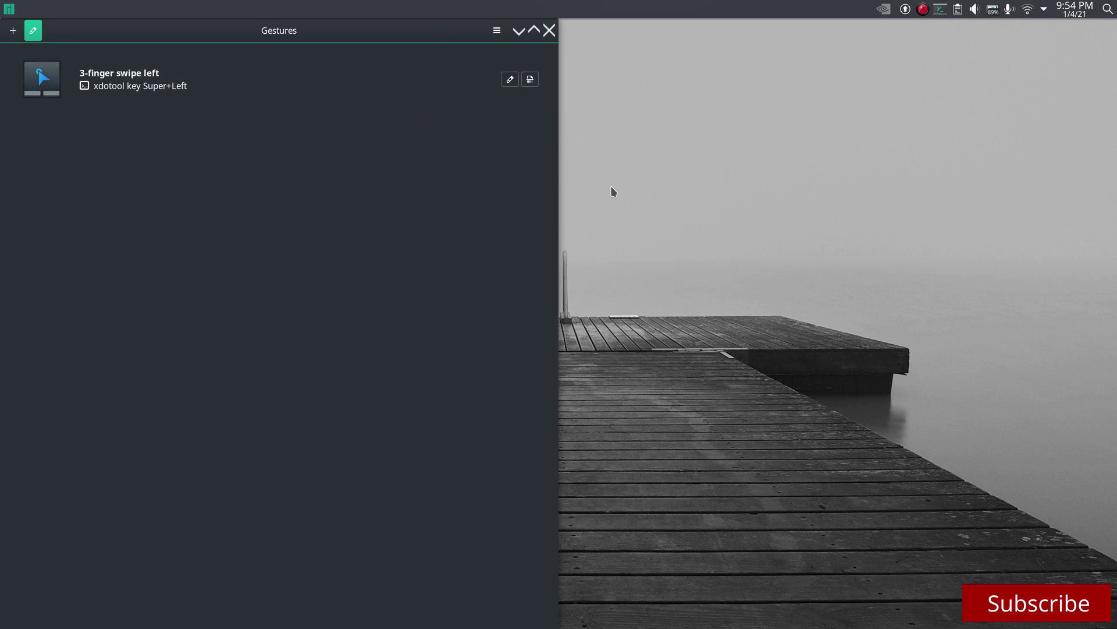
{"action": "key", "text": "super+Left"}
{"action": "key", "text": "super+Left"}
{"action": "key", "text": "super+Left"}
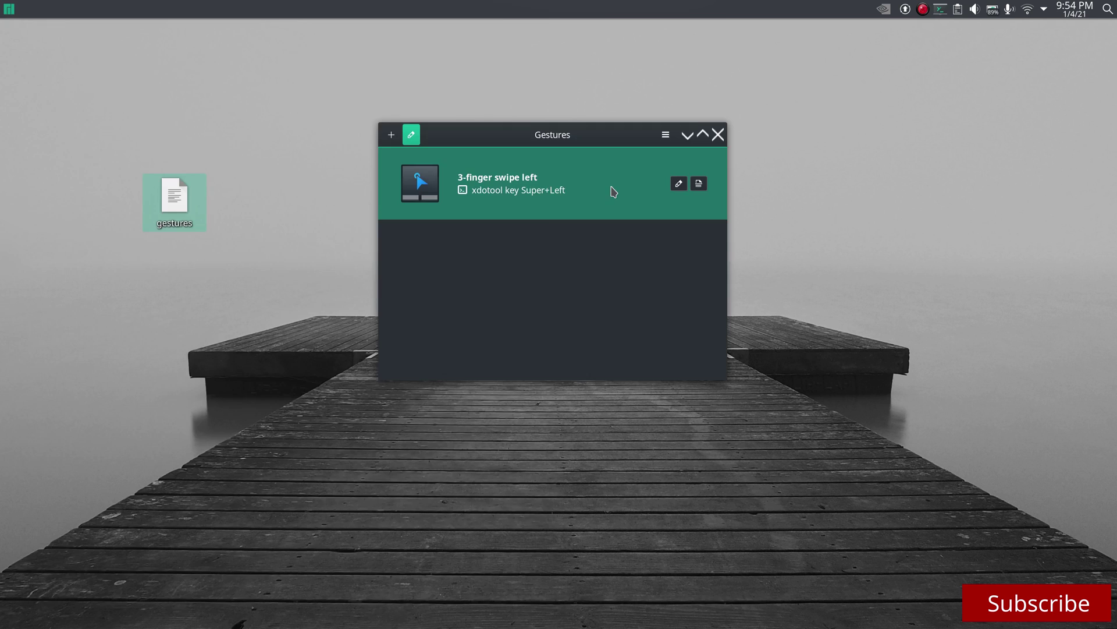
{"action": "key", "text": "super+Left"}
{"action": "key", "text": "super+Left"}
{"action": "key", "text": "super+Left"}
{"action": "key", "text": "super+Left"}
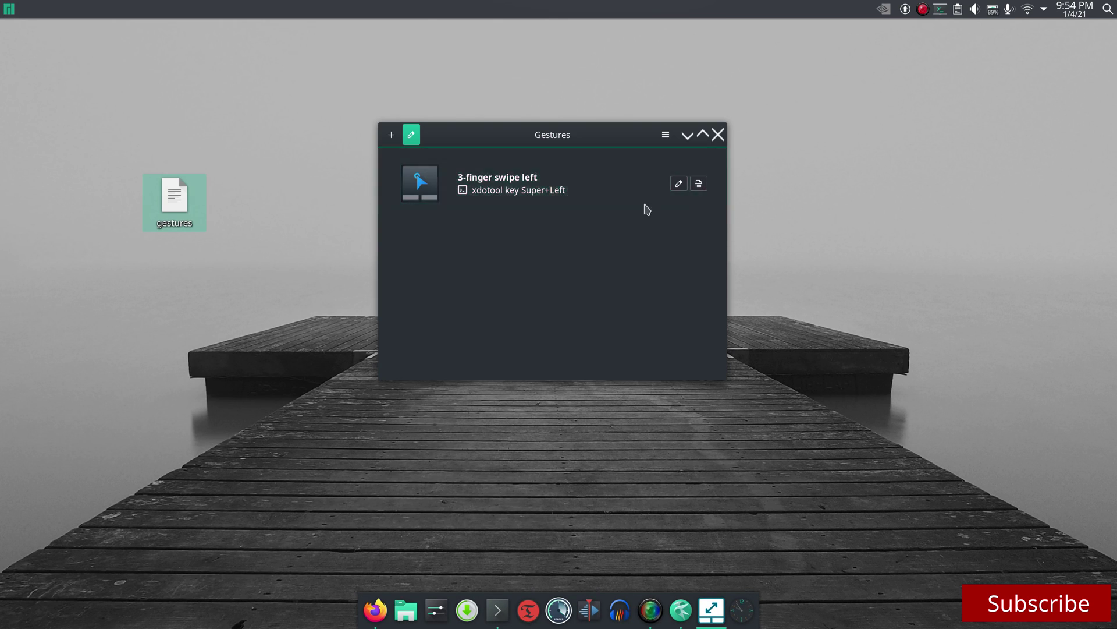
Add and save a three-finger swipe-right gesture running 'xdotool key Super+Right'.
{"action": "left_click", "coordinate": [390, 138]}
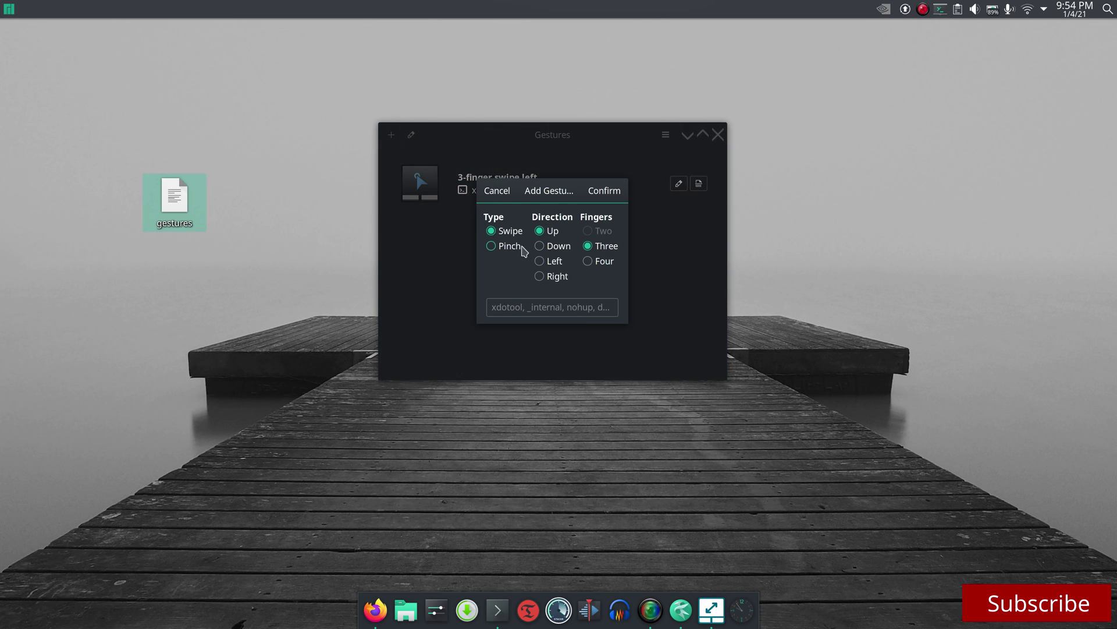
{"action": "left_click", "coordinate": [541, 278]}
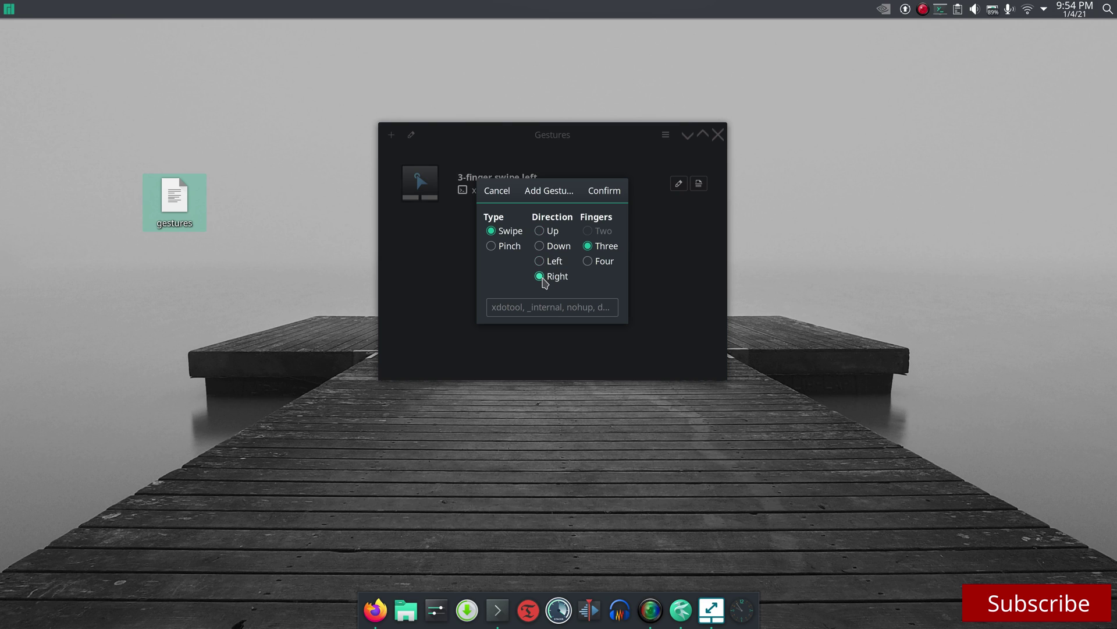
{"action": "left_click", "coordinate": [518, 310]}
{"action": "type", "text": "x"}
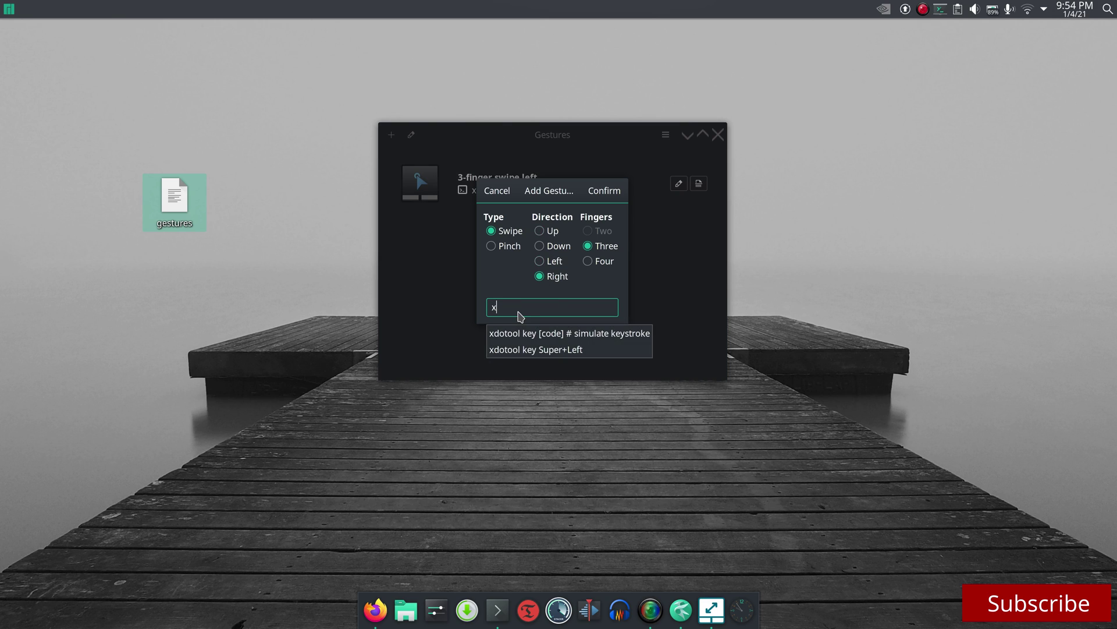
{"action": "left_click", "coordinate": [541, 350]}
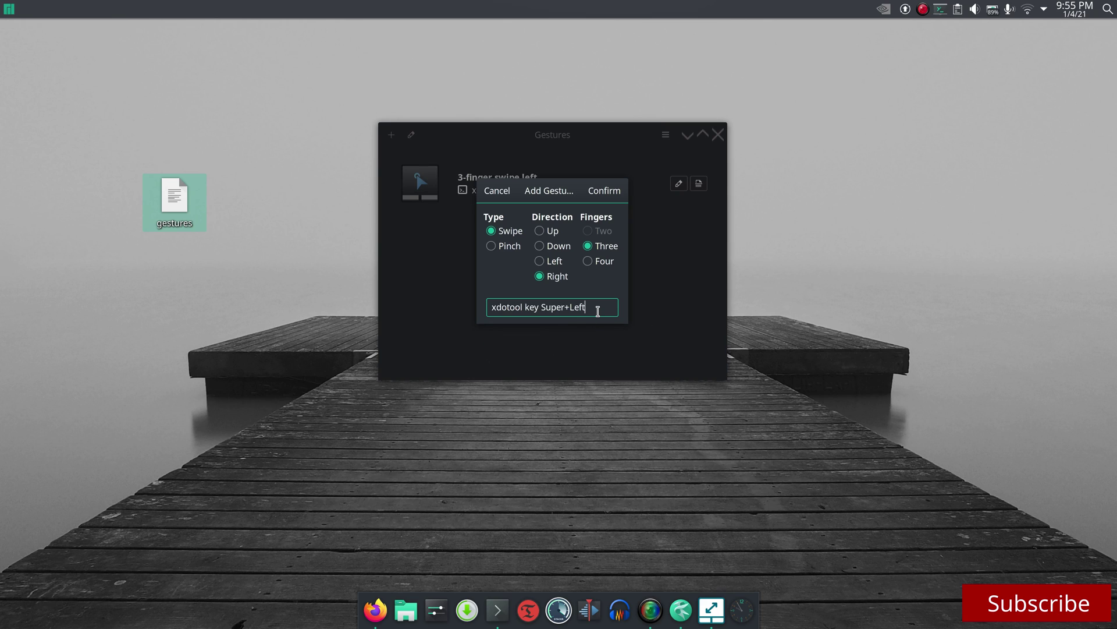
{"action": "key", "text": "BackSpace"}
{"action": "key", "text": "BackSpace"}
{"action": "key", "text": "BackSpace"}
{"action": "key", "text": "BackSpace"}
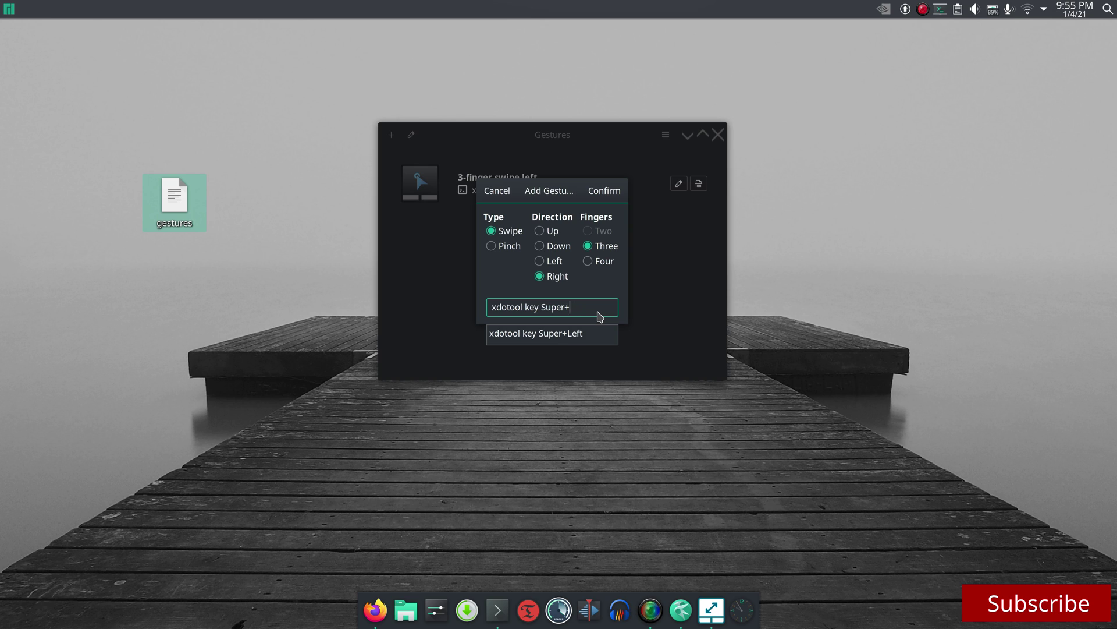
{"action": "type", "text": "Right"}
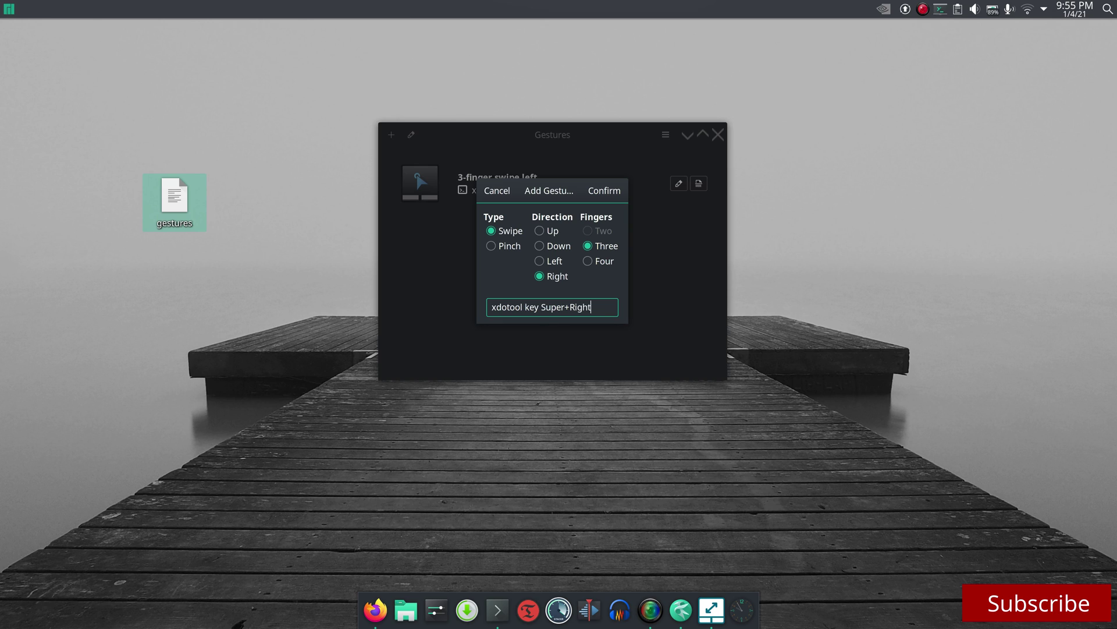
{"action": "left_click", "coordinate": [607, 192]}
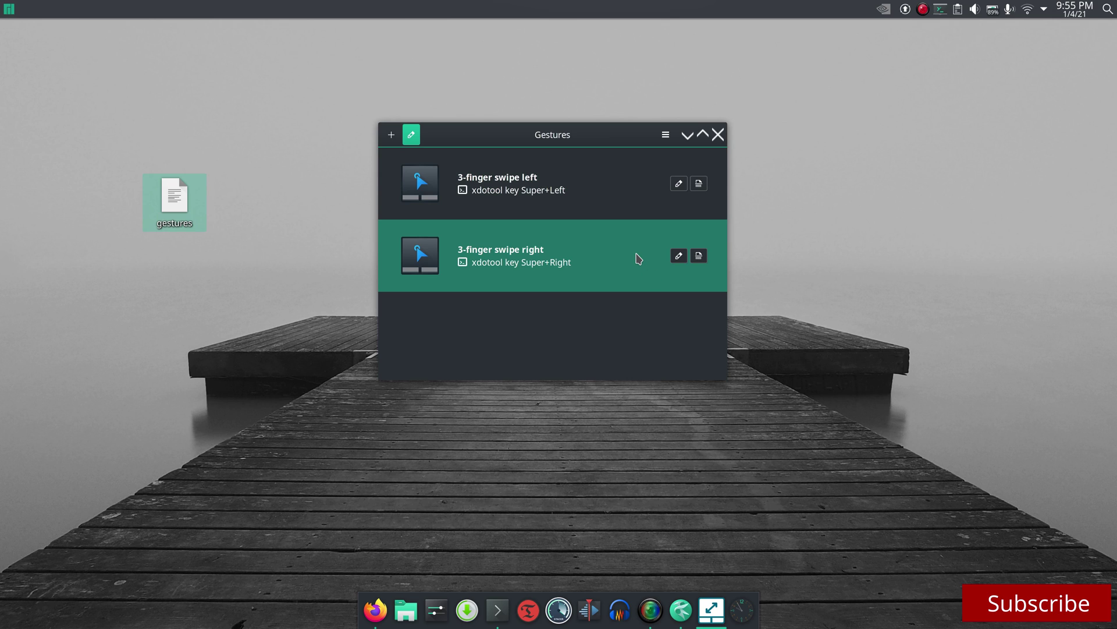
{"action": "key", "text": "super+Right"}
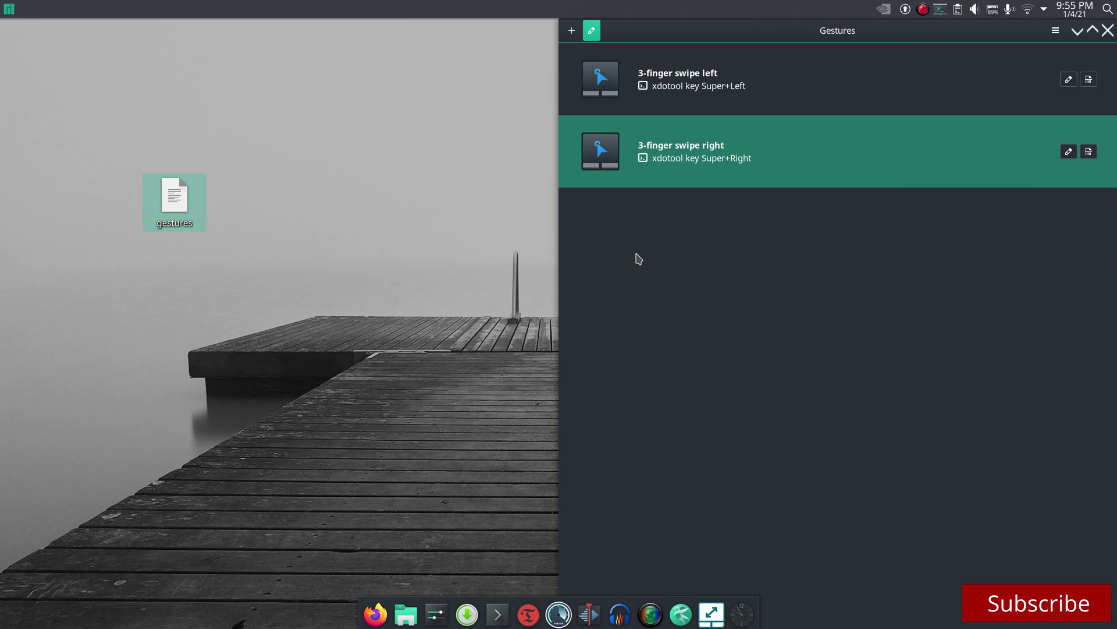
{"action": "key", "text": "super+Left"}
{"action": "key", "text": "super+Right"}
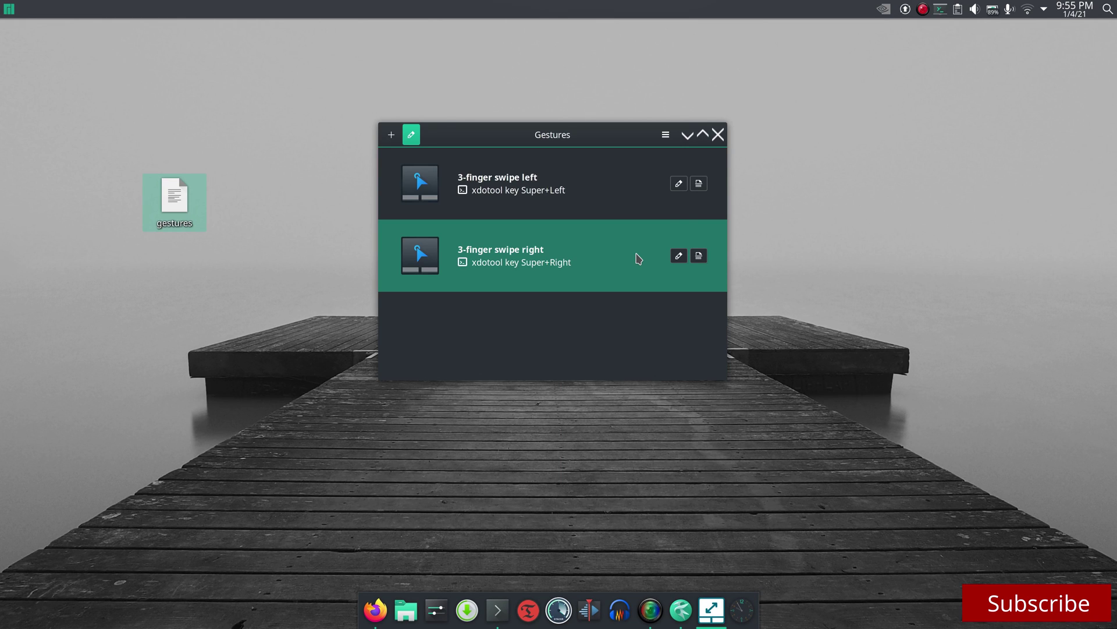
{"action": "key", "text": "ctrl+F10"}
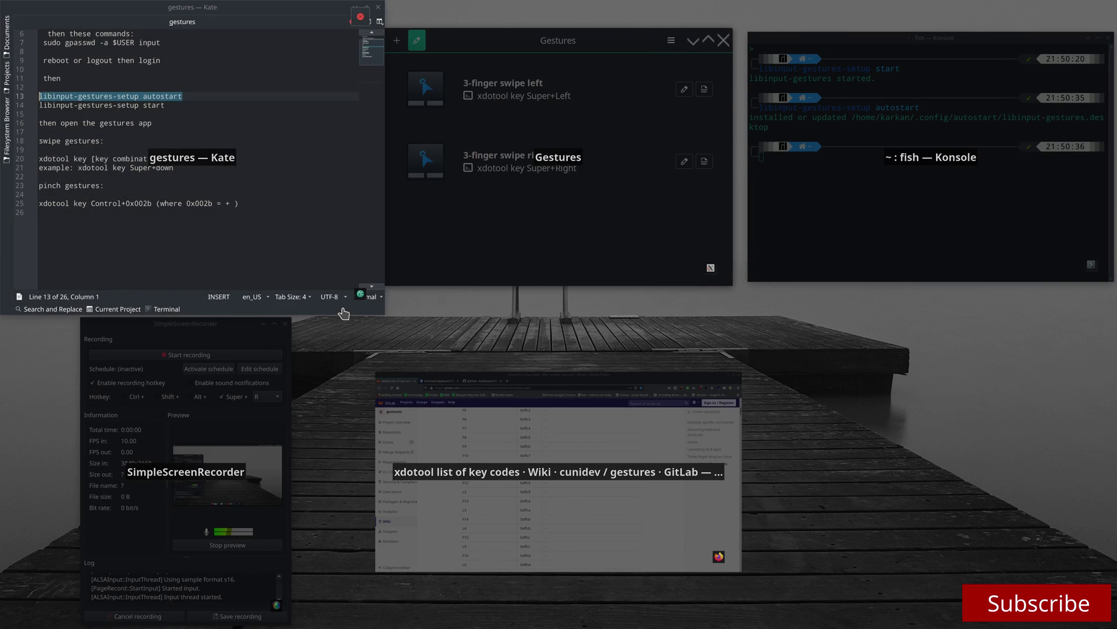
{"action": "left_click", "coordinate": [511, 219]}
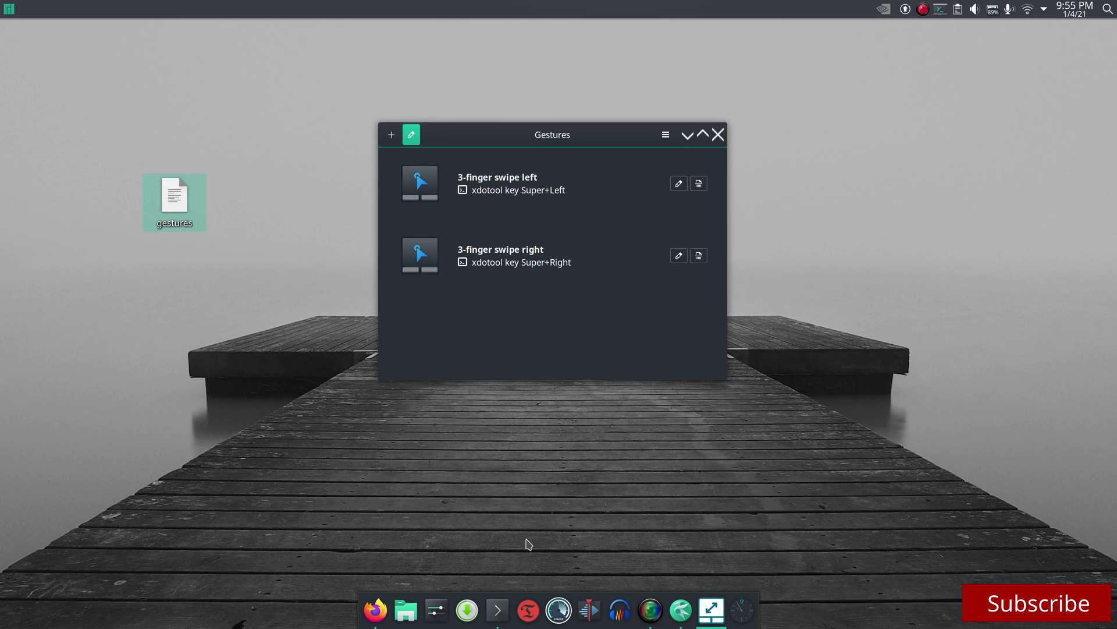
{"action": "mouse_move", "coordinate": [2, 2]}
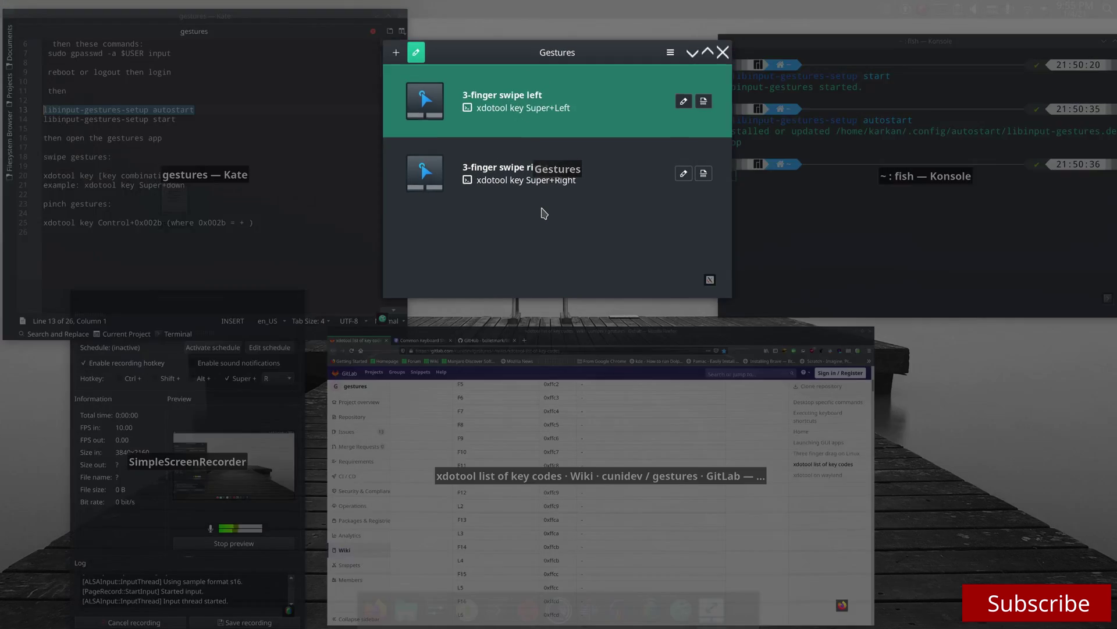
{"action": "left_click", "coordinate": [544, 213]}
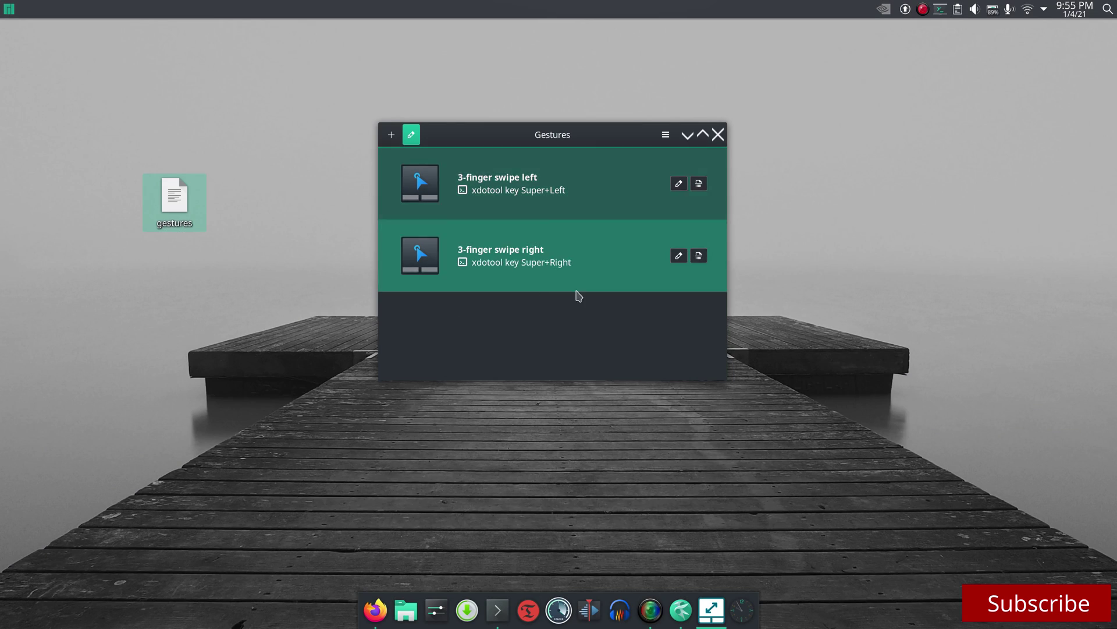
Bring up Firefox and glance at the KDE shortcuts page before returning to the key codes tab.
{"action": "left_click", "coordinate": [379, 598]}
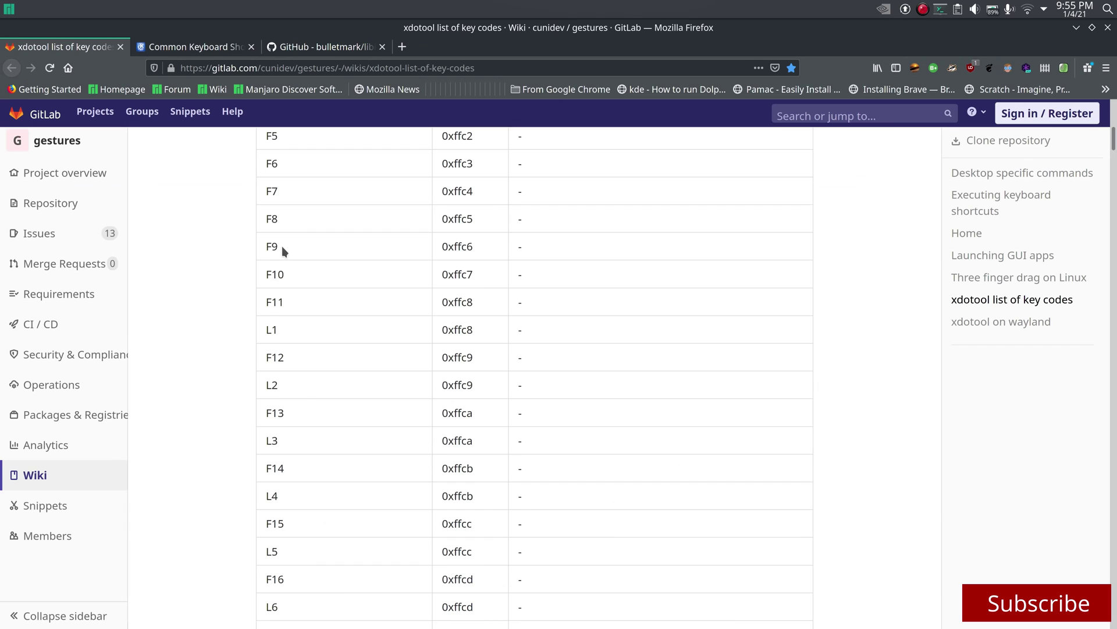
{"action": "left_click", "coordinate": [205, 45]}
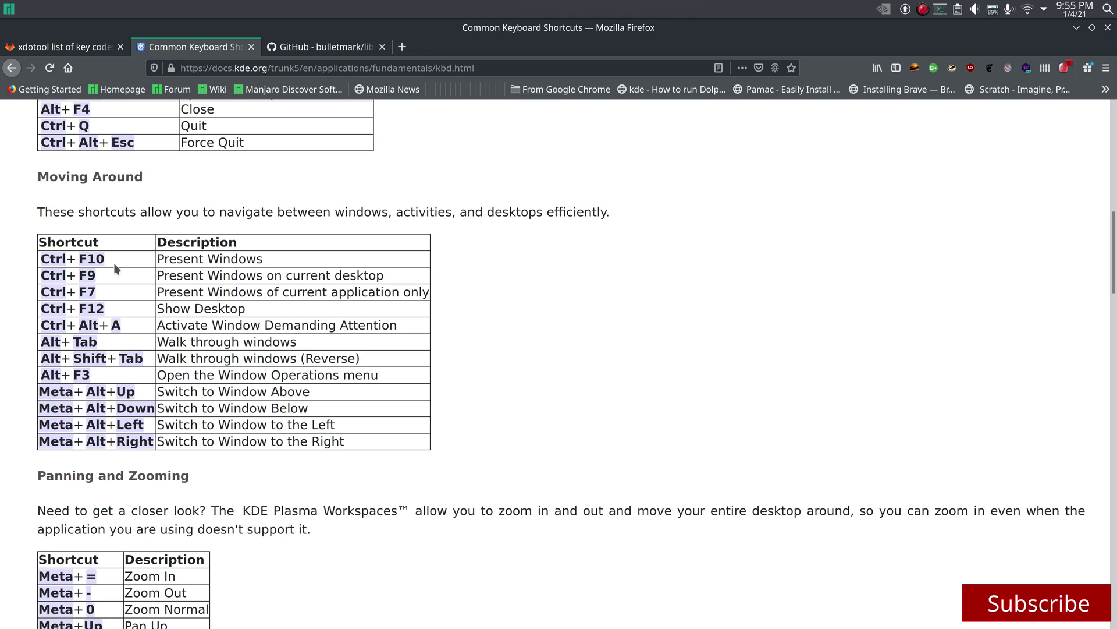
{"action": "left_click", "coordinate": [58, 46]}
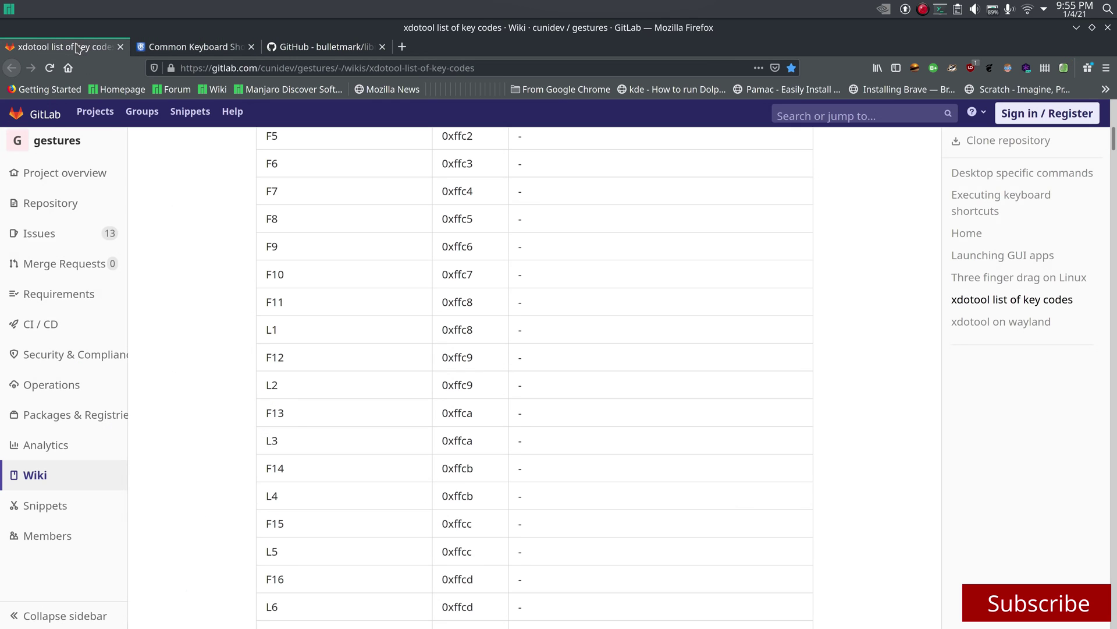
Copy the F10 key code 0xffc7 and bring the Gestures window back to the front.
{"action": "double_click", "coordinate": [456, 278]}
{"action": "right_click", "coordinate": [457, 279]}
{"action": "left_click", "coordinate": [477, 294]}
{"action": "key", "text": "ctrl+F9"}
{"action": "left_click", "coordinate": [517, 195]}
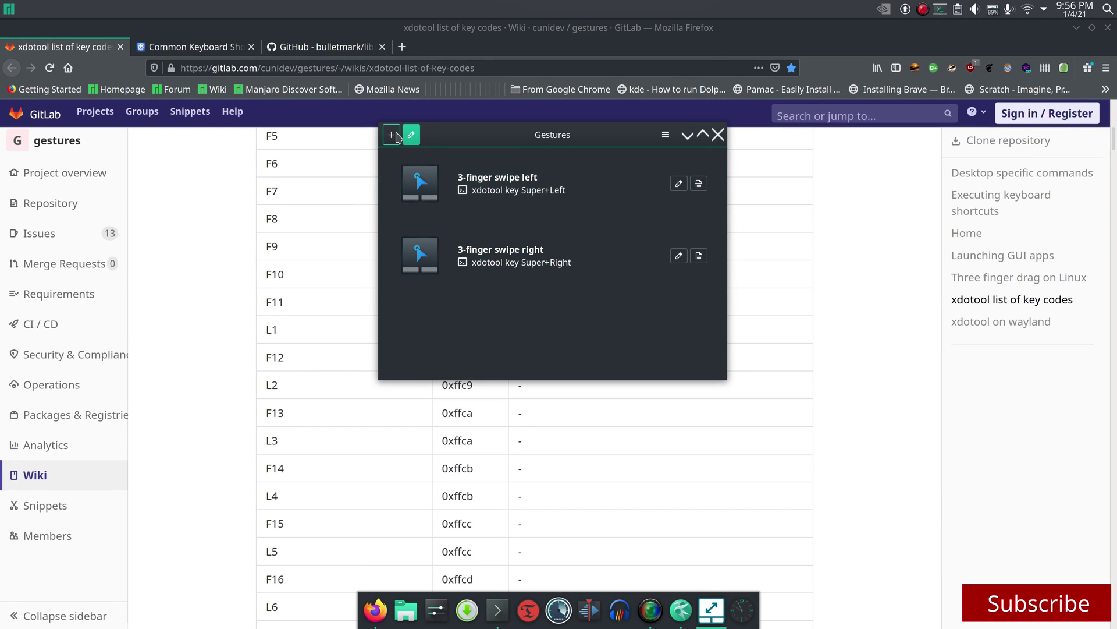
Add and save a three-finger swipe-up gesture running 'xdotool key Control+0xffc7' with the pasted code.
{"action": "left_click", "coordinate": [393, 135]}
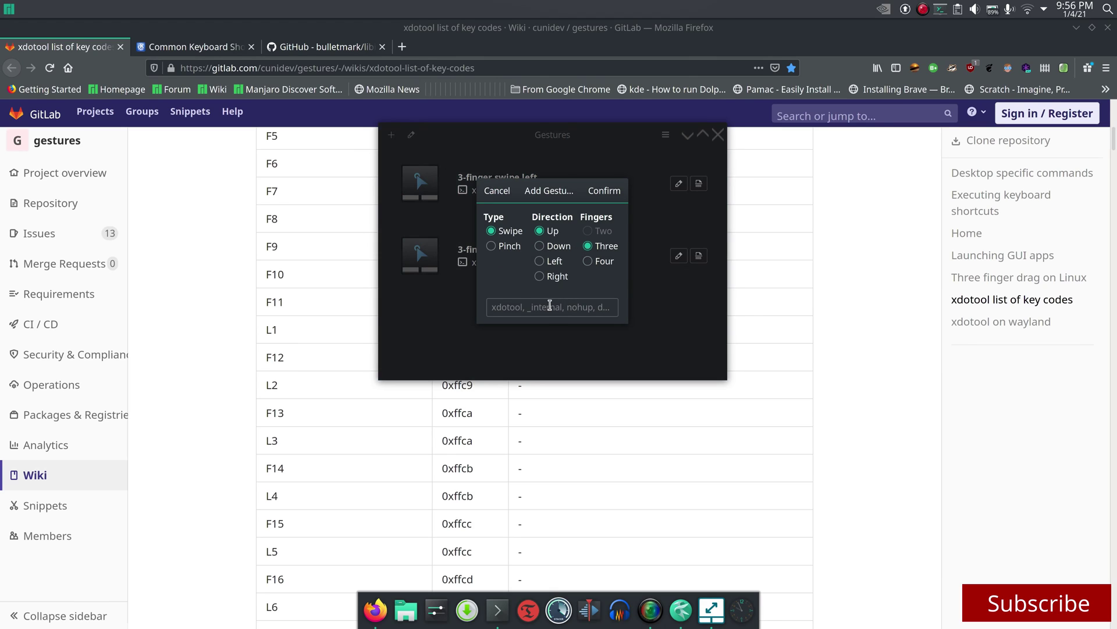
{"action": "left_click", "coordinate": [525, 302]}
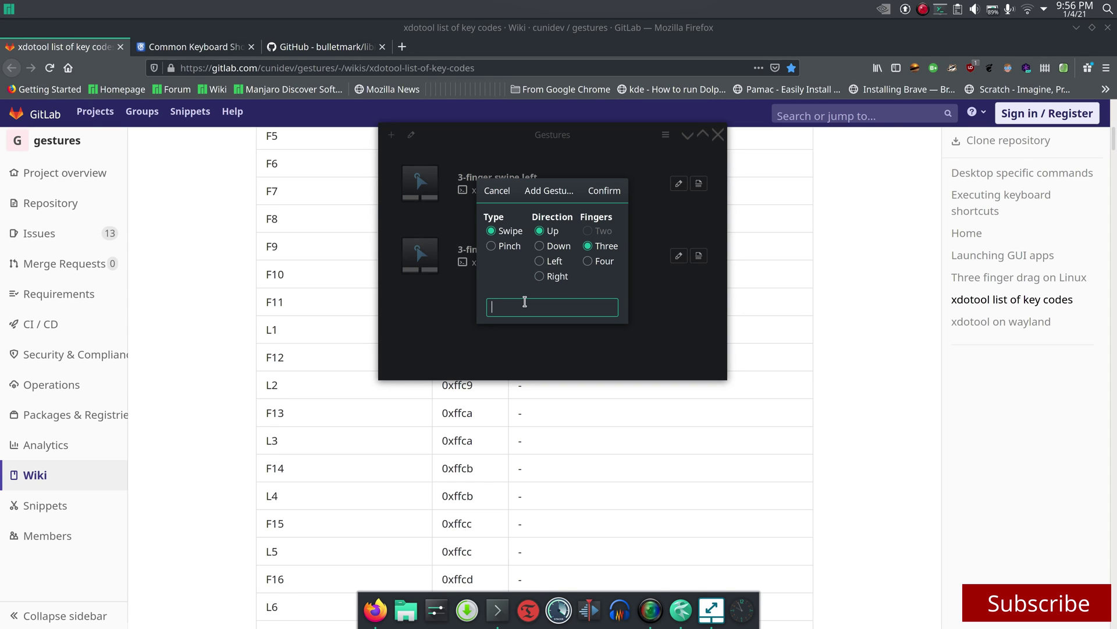
{"action": "type", "text": "xd"}
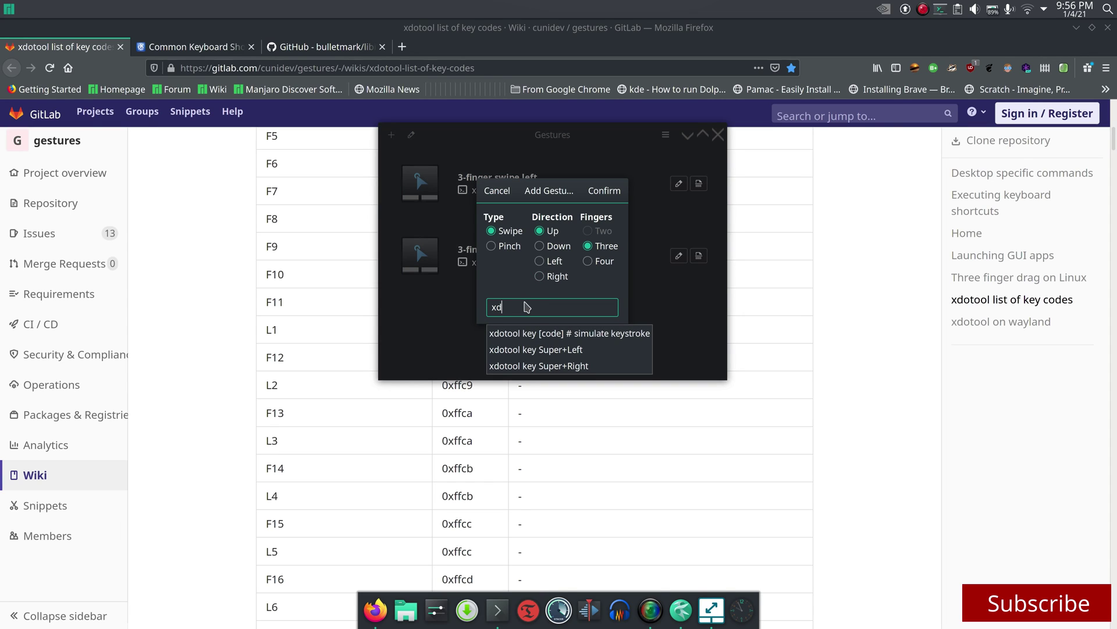
{"action": "left_click", "coordinate": [555, 352]}
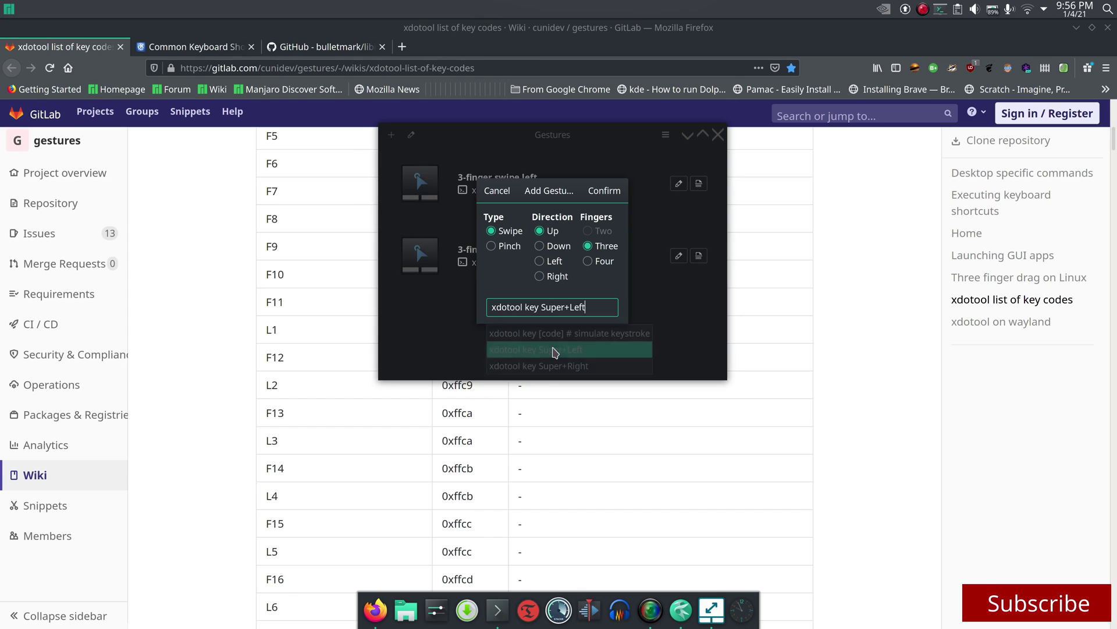
{"action": "key", "text": "BackSpace"}
{"action": "key", "text": "BackSpace"}
{"action": "key", "text": "BackSpace"}
{"action": "key", "text": "BackSpace"}
{"action": "key", "text": "BackSpace"}
{"action": "key", "text": "BackSpace"}
{"action": "key", "text": "BackSpace"}
{"action": "key", "text": "BackSpace"}
{"action": "key", "text": "BackSpace"}
{"action": "key", "text": "BackSpace"}
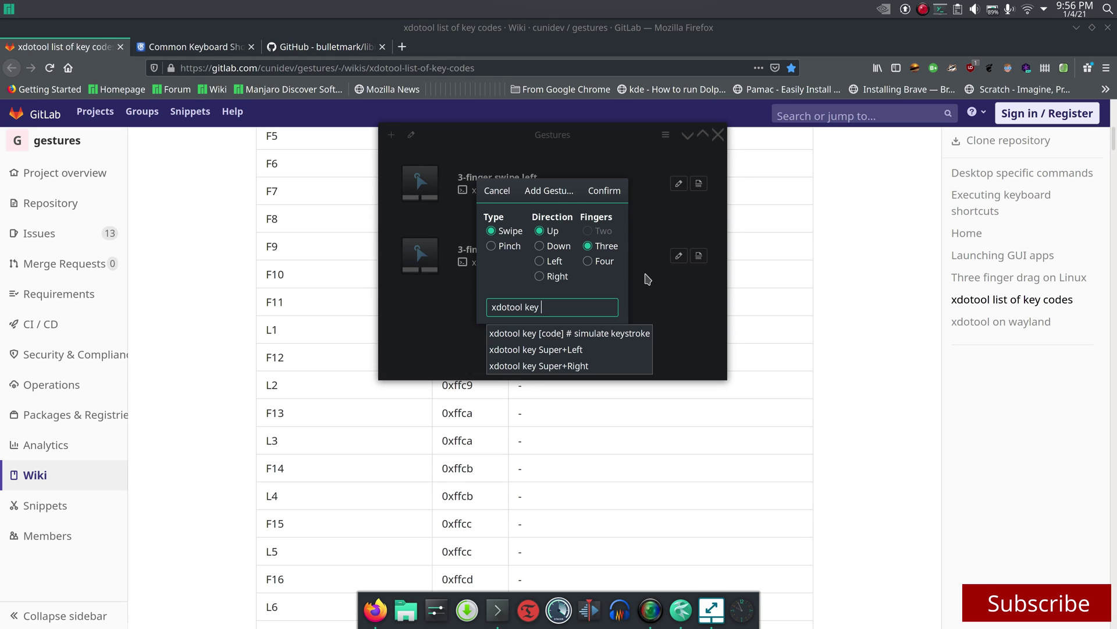
{"action": "type", "text": "Control+"}
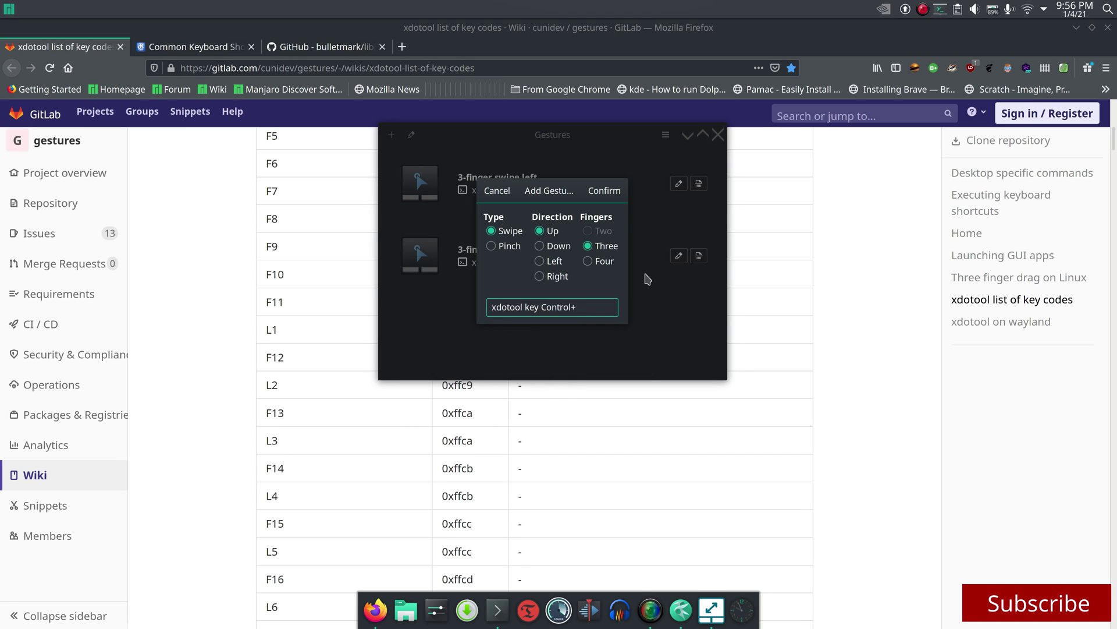
{"action": "left_click", "coordinate": [192, 47]}
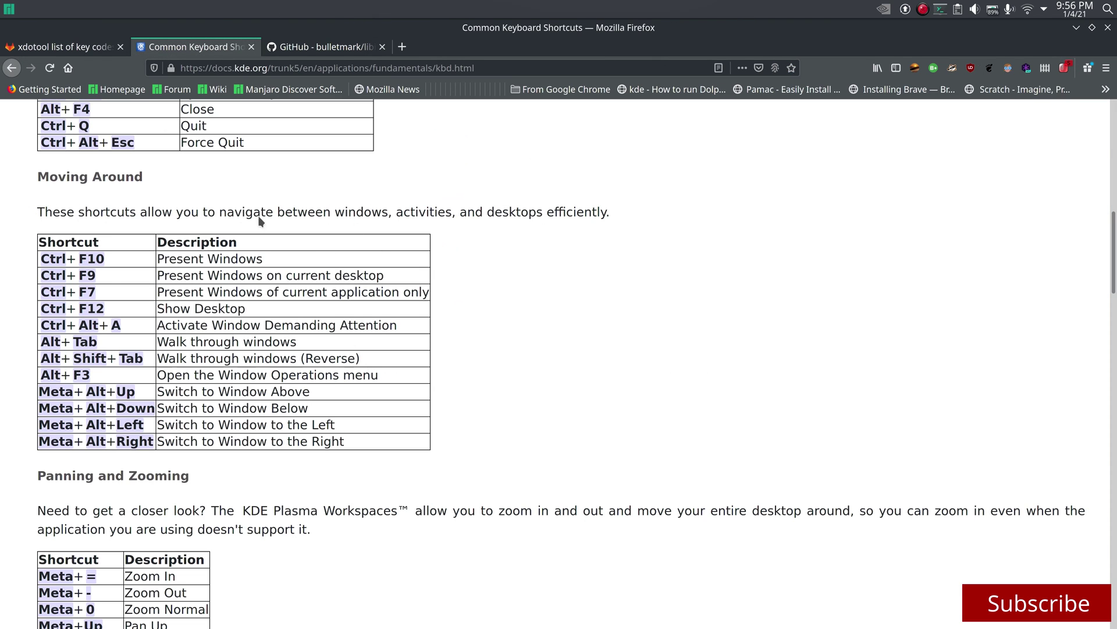
{"action": "key", "text": "ctrl+Page_Up"}
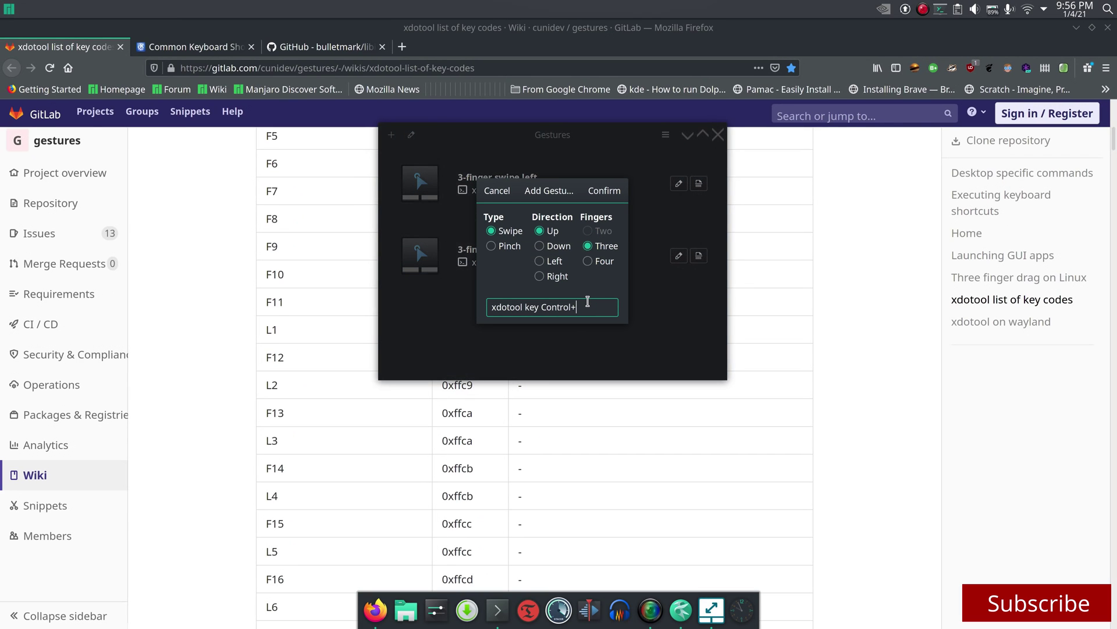
{"action": "key", "text": "ctrl+v"}
{"action": "left_click", "coordinate": [604, 190]}
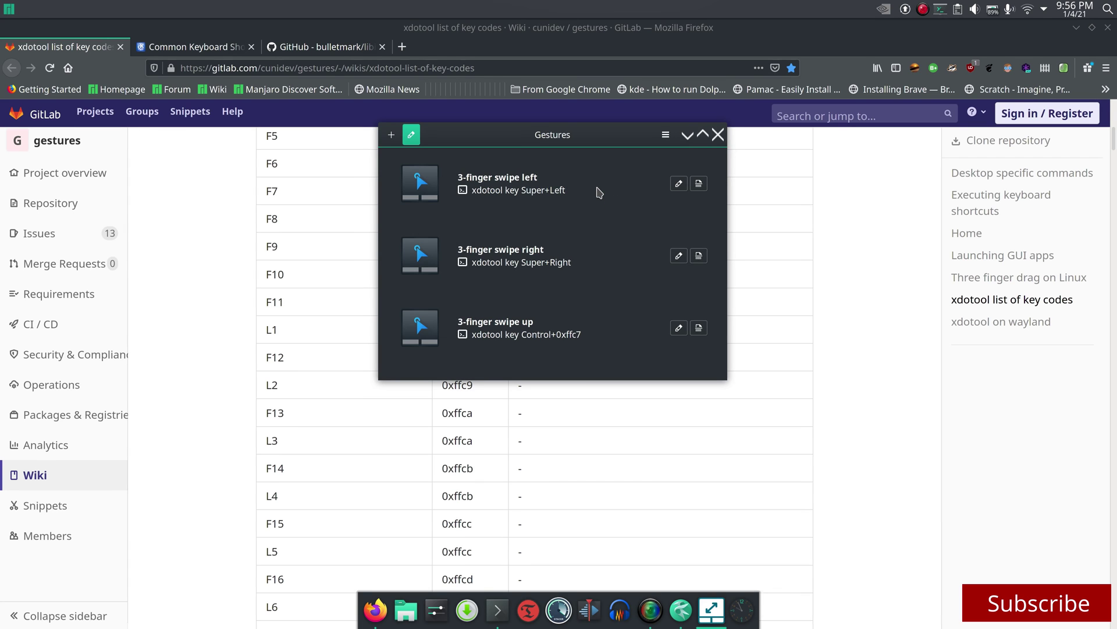
Test the Ctrl+F10 window overview repeatedly, returning to Gestures each time.
{"action": "key", "text": "ctrl+F10"}
{"action": "left_click", "coordinate": [598, 192]}
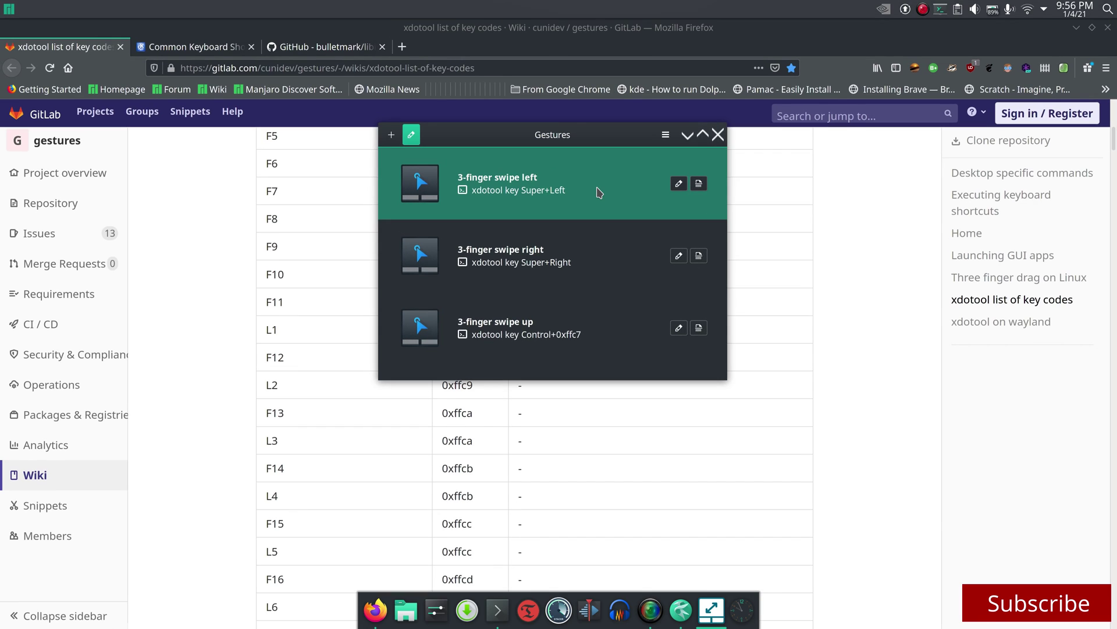
{"action": "key", "text": "ctrl+F10"}
{"action": "left_click", "coordinate": [599, 193]}
{"action": "key", "text": "ctrl+F10"}
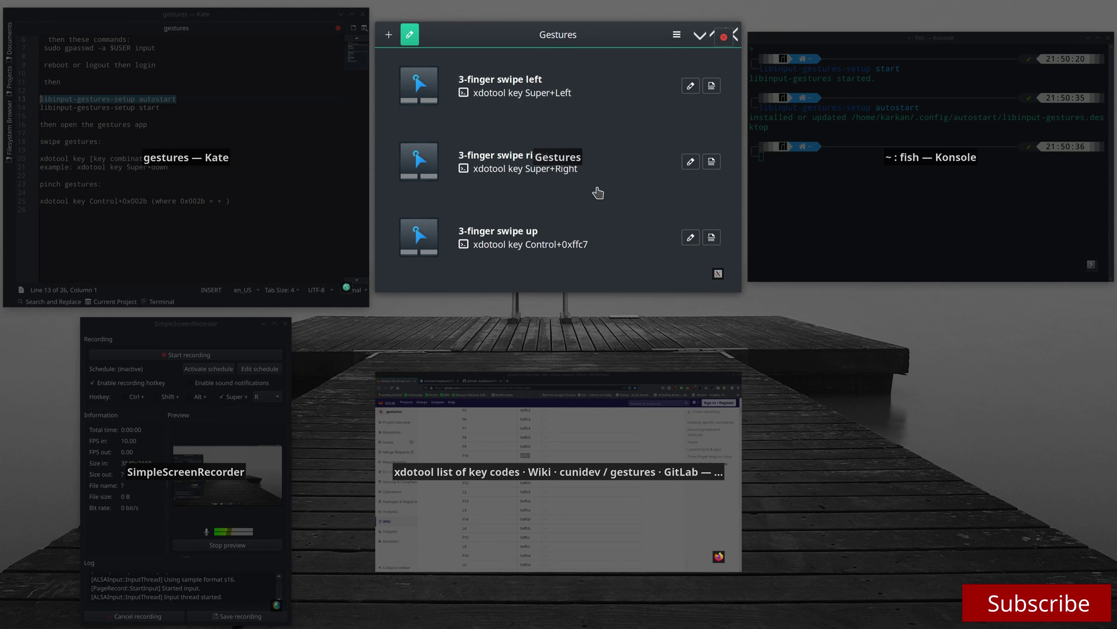
{"action": "left_click", "coordinate": [598, 193]}
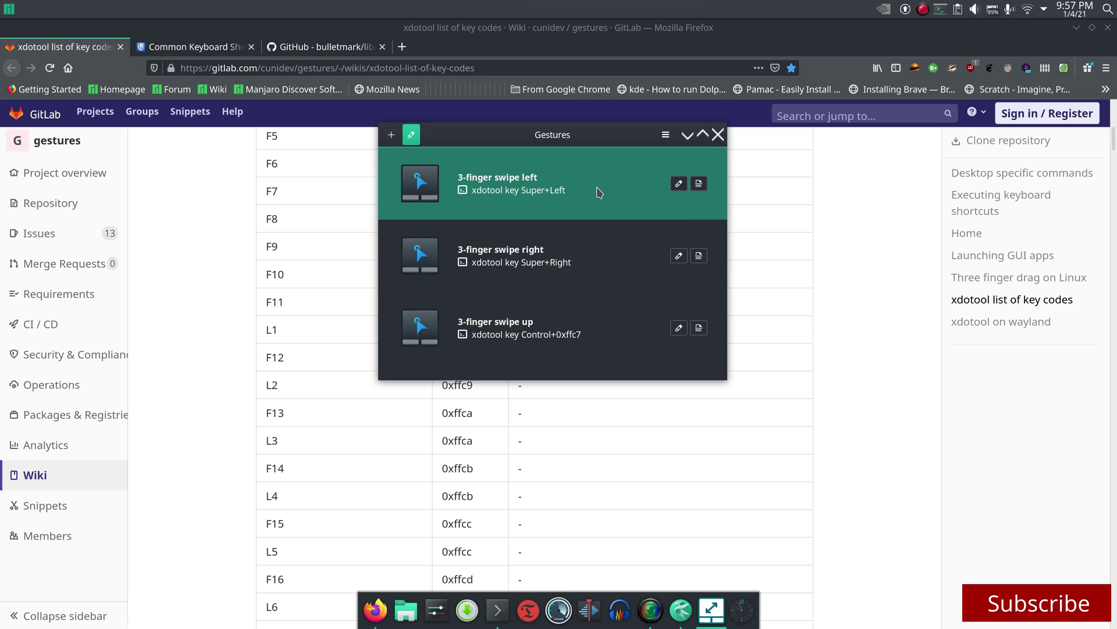
{"action": "key", "text": "ctrl+F10"}
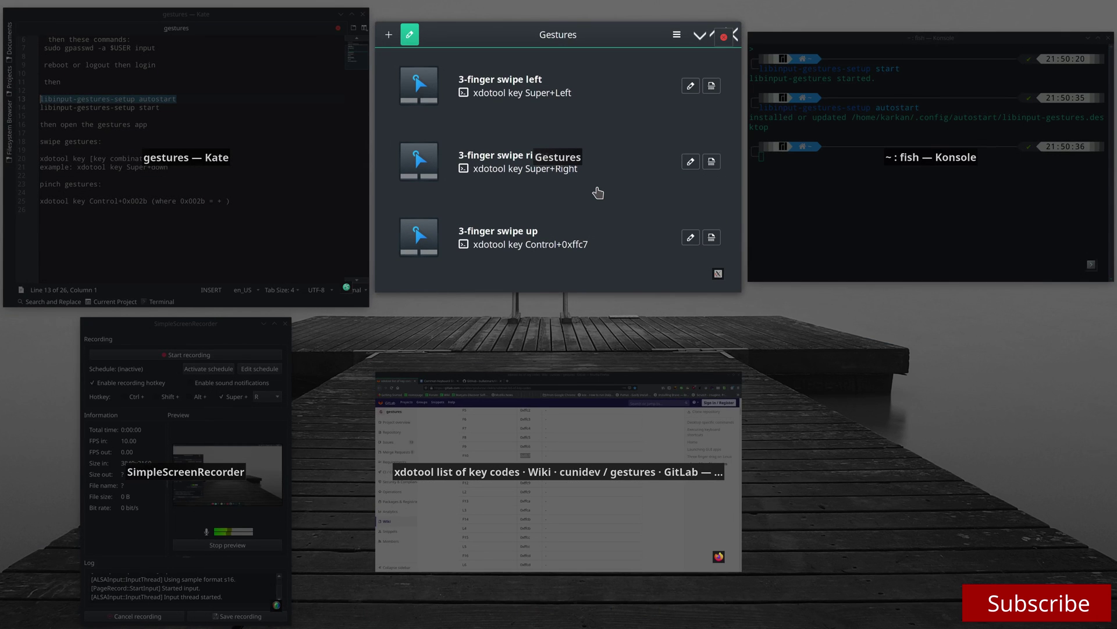
{"action": "left_click", "coordinate": [599, 192]}
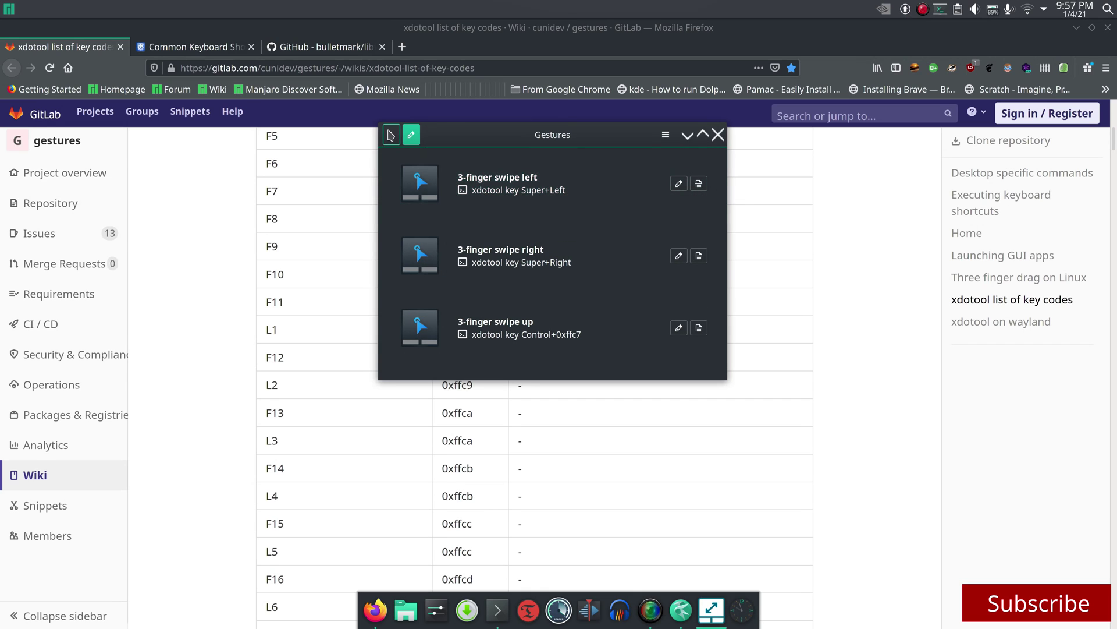
Add and save a three-finger swipe-down gesture with the suggested 'xdotool key Control+0xffc7' command.
{"action": "left_click", "coordinate": [391, 135]}
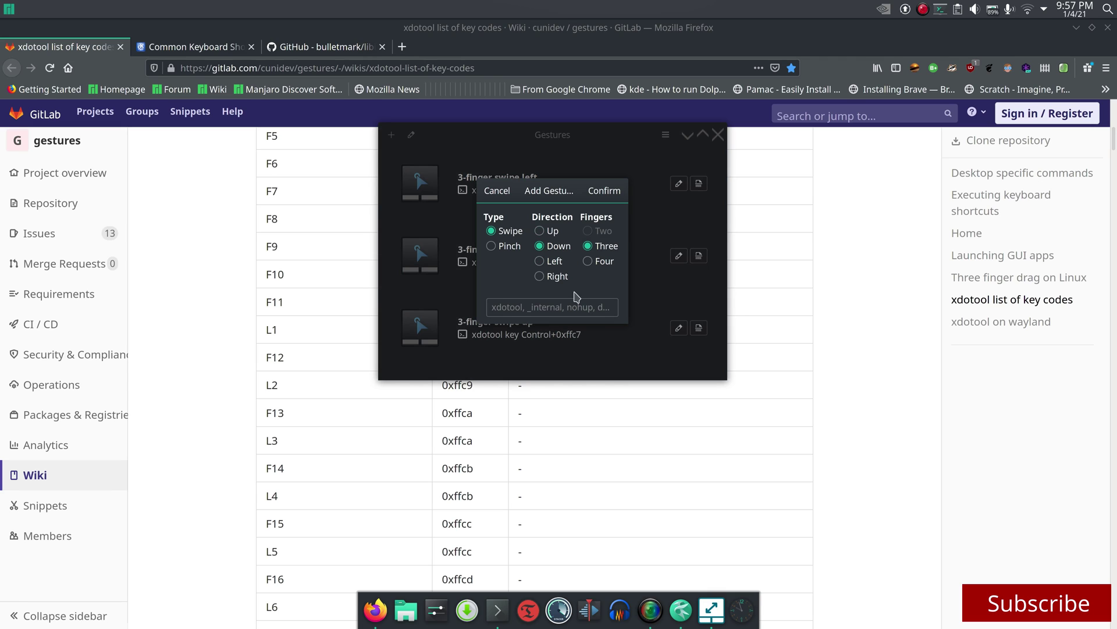
{"action": "left_click", "coordinate": [531, 307]}
{"action": "type", "text": "xd"}
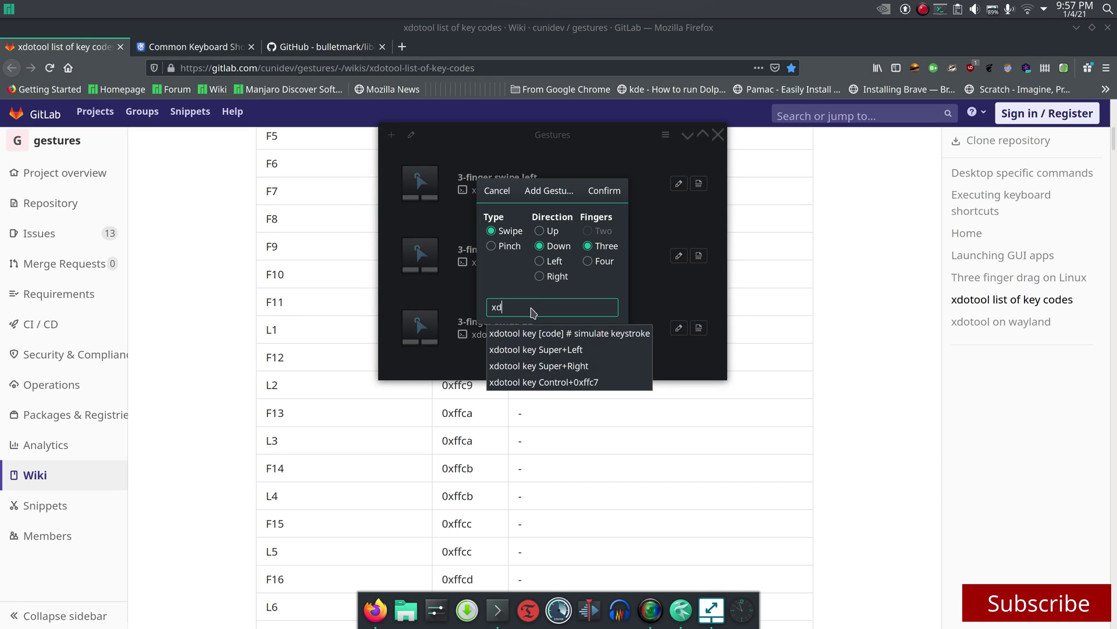
{"action": "left_click", "coordinate": [581, 381]}
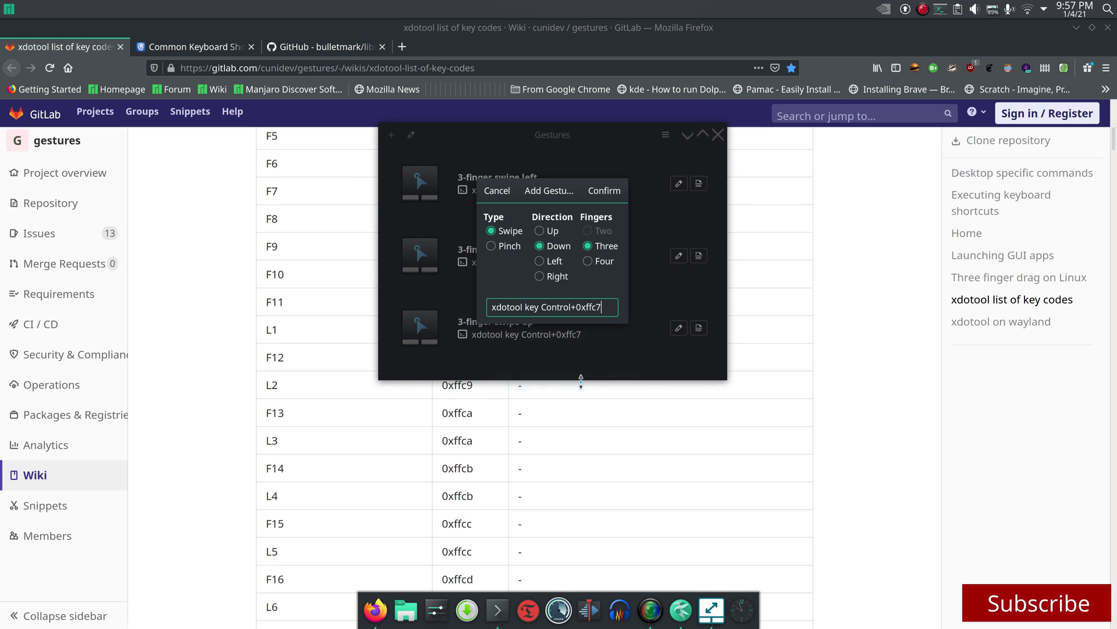
{"action": "left_click", "coordinate": [605, 192]}
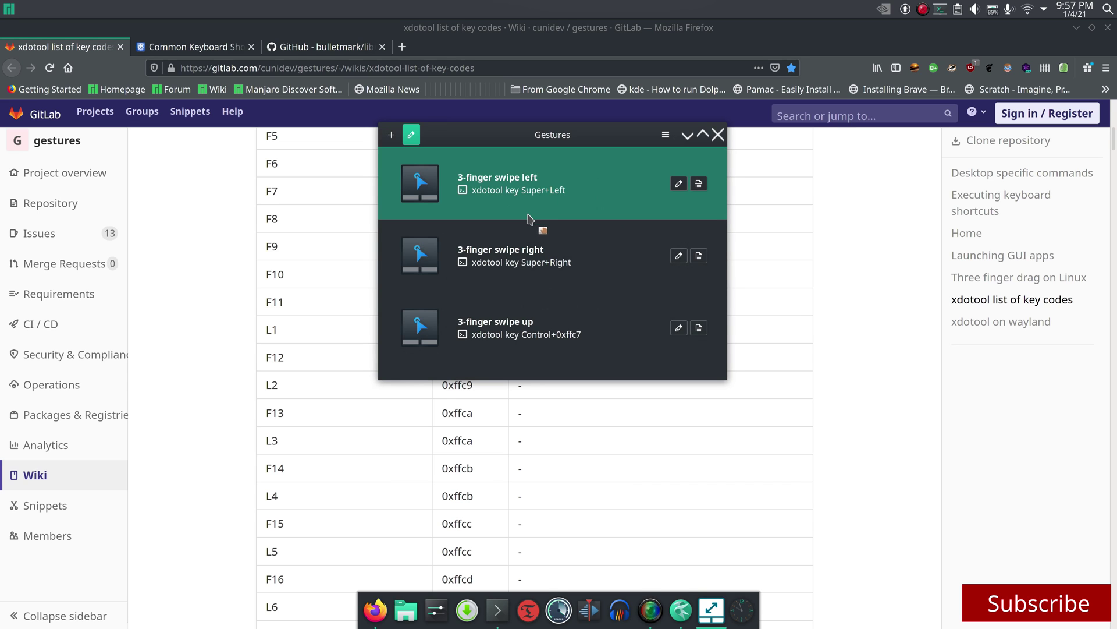
Trigger the Ctrl+F10 all-windows overview several times to test it.
{"action": "scroll", "coordinate": [530, 218], "scroll_direction": "down", "scroll_amount": 1}
{"action": "key", "text": "ctrl+F10"}
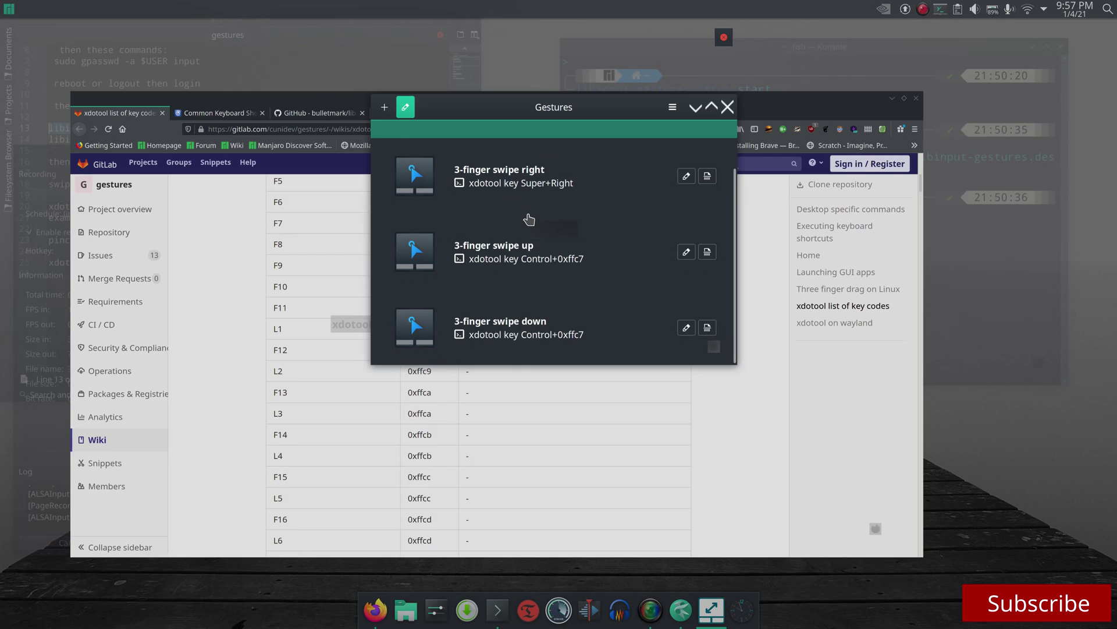
{"action": "key", "text": "ctrl+F10"}
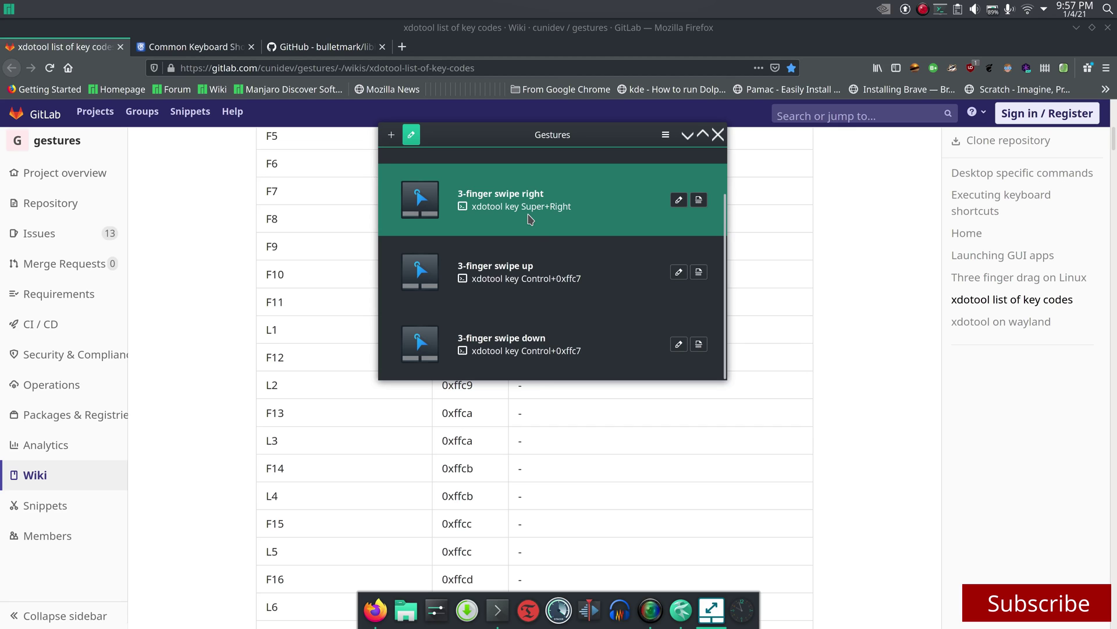
{"action": "key", "text": "ctrl+F10"}
{"action": "key", "text": "ctrl+F10"}
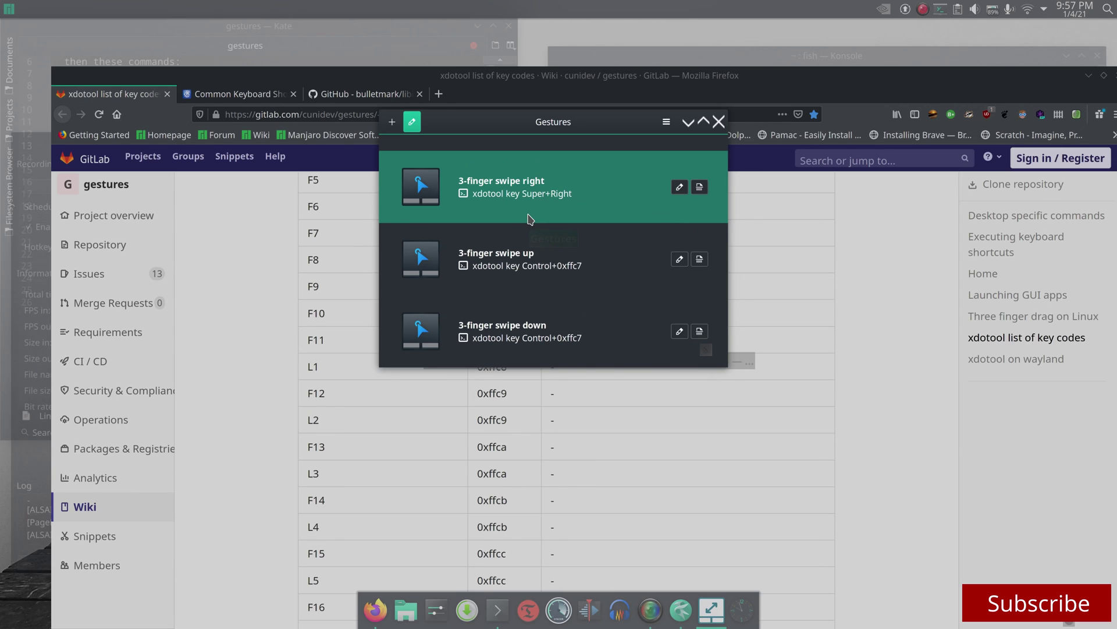
{"action": "key", "text": "ctrl+F10"}
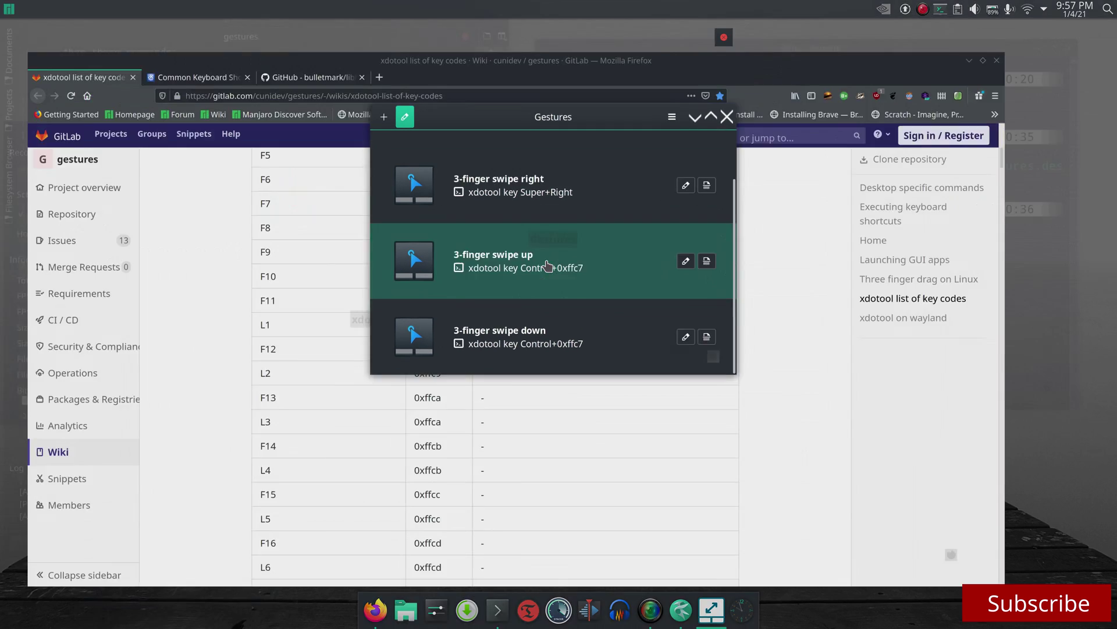
{"action": "key", "text": "ctrl+F10"}
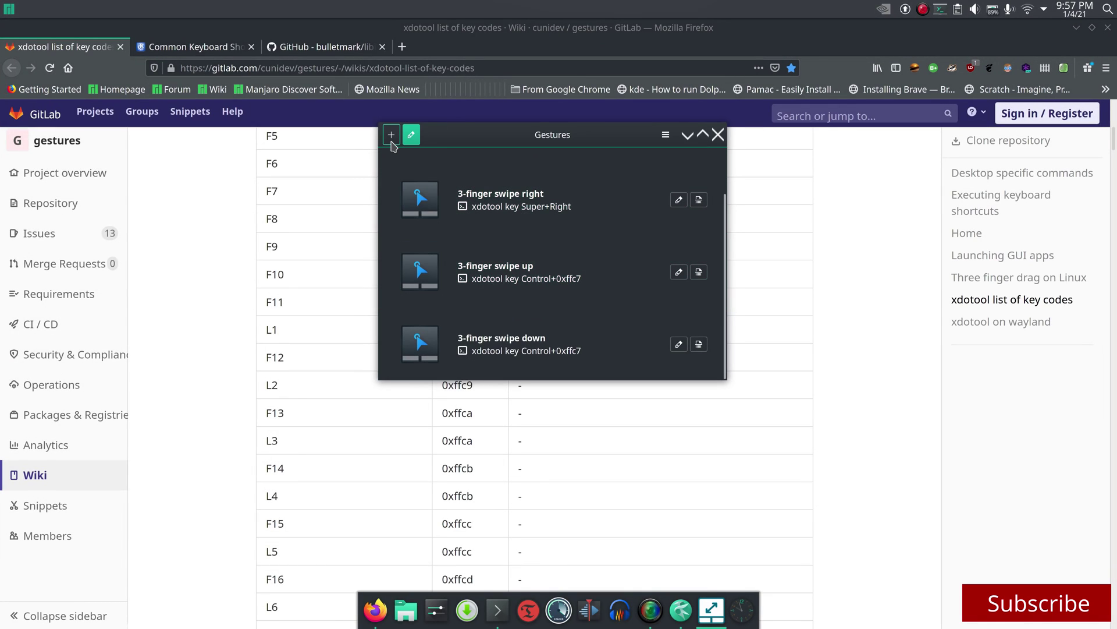
Cancel a new gesture draft and raise the Firefox xdotool key-code table.
{"action": "left_click", "coordinate": [391, 140]}
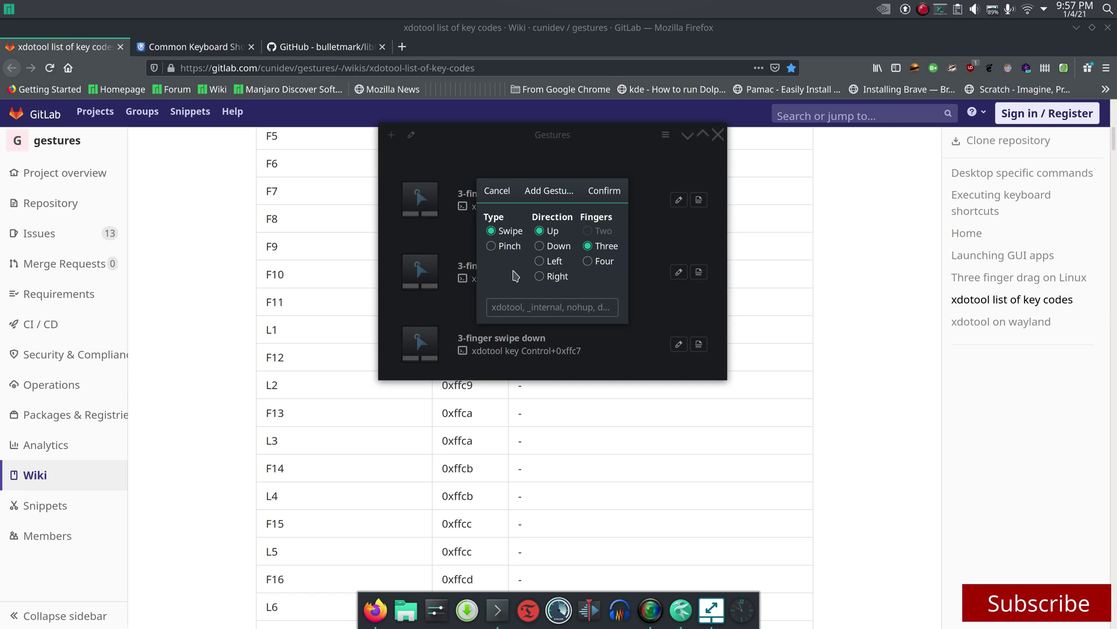
{"action": "left_click", "coordinate": [497, 190]}
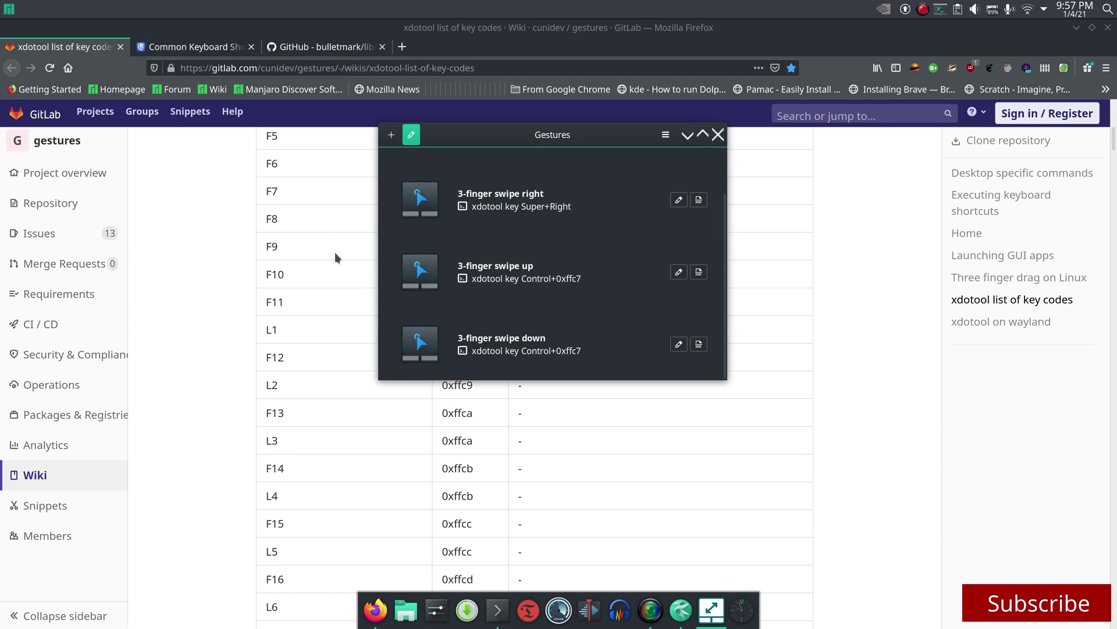
{"action": "left_click", "coordinate": [905, 383]}
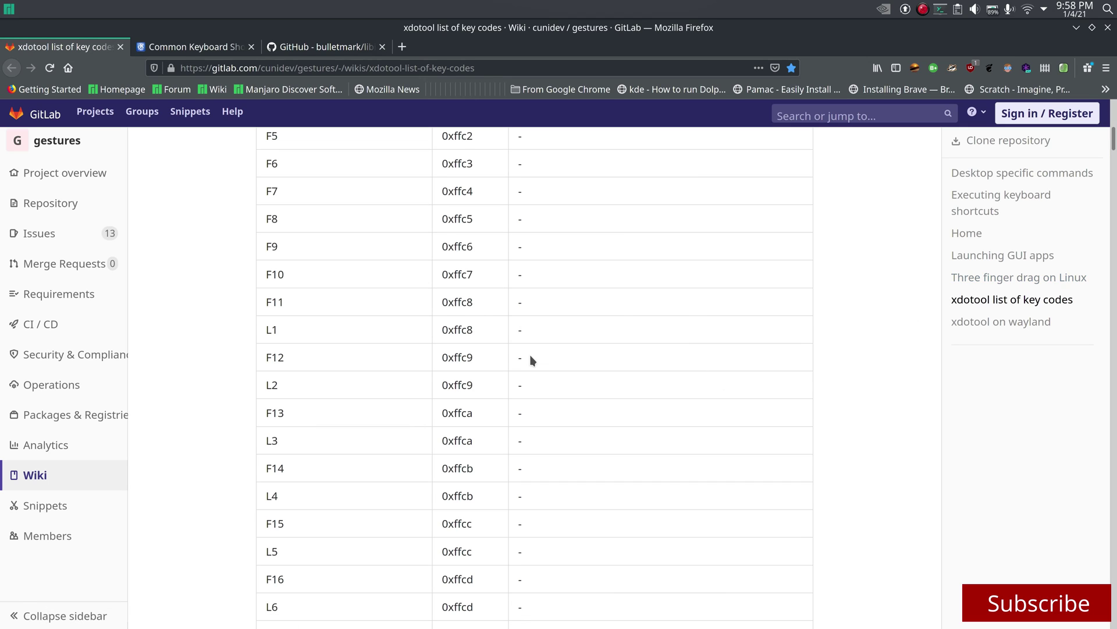
Scroll through the Common KDE Keyboard Shortcuts page in Firefox.
{"action": "left_click", "coordinate": [205, 50]}
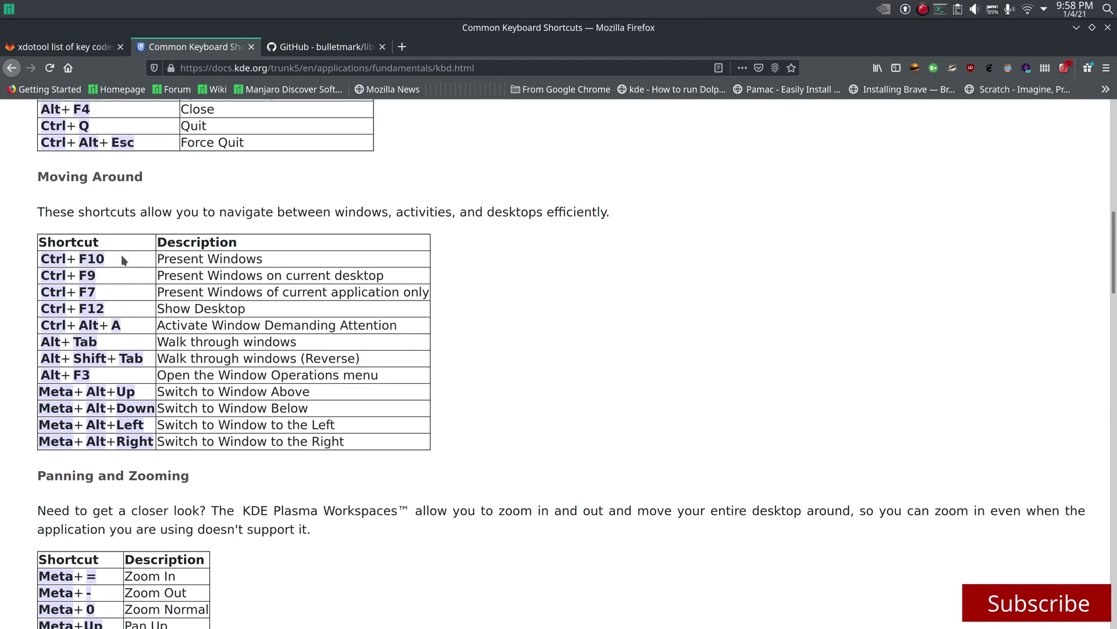
{"action": "scroll", "coordinate": [121, 254], "scroll_direction": "down", "scroll_amount": 10}
{"action": "scroll", "coordinate": [121, 254], "scroll_direction": "up", "scroll_amount": 6}
{"action": "scroll", "coordinate": [121, 256], "scroll_direction": "up", "scroll_amount": 6}
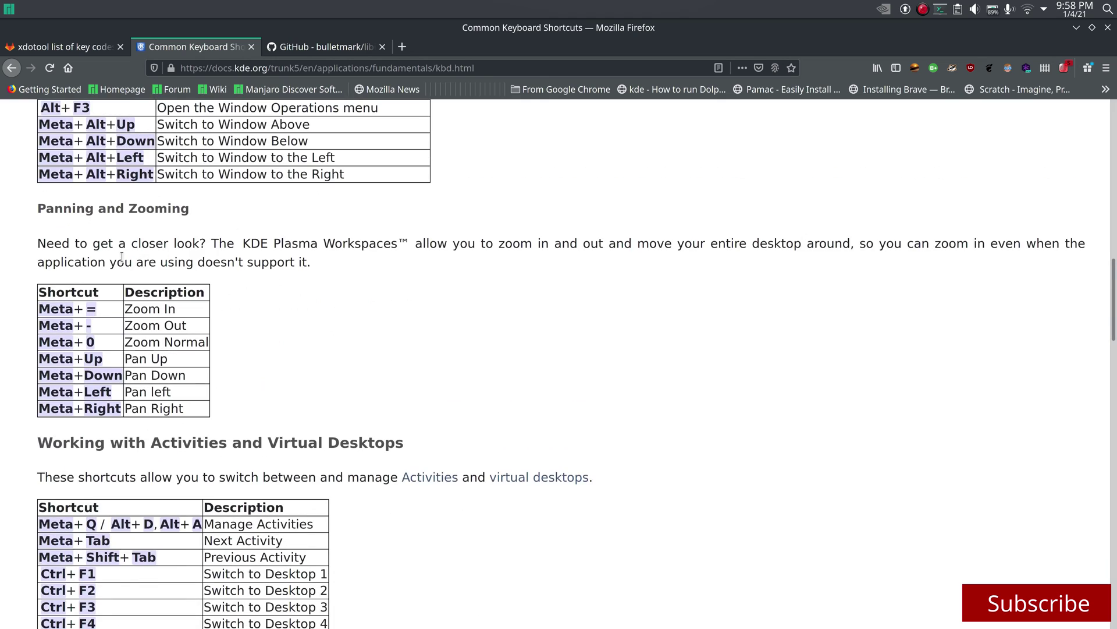
Minimise Firefox, open the gestures notes file from the desktop and raise Gestures.
{"action": "left_click", "coordinate": [1076, 28]}
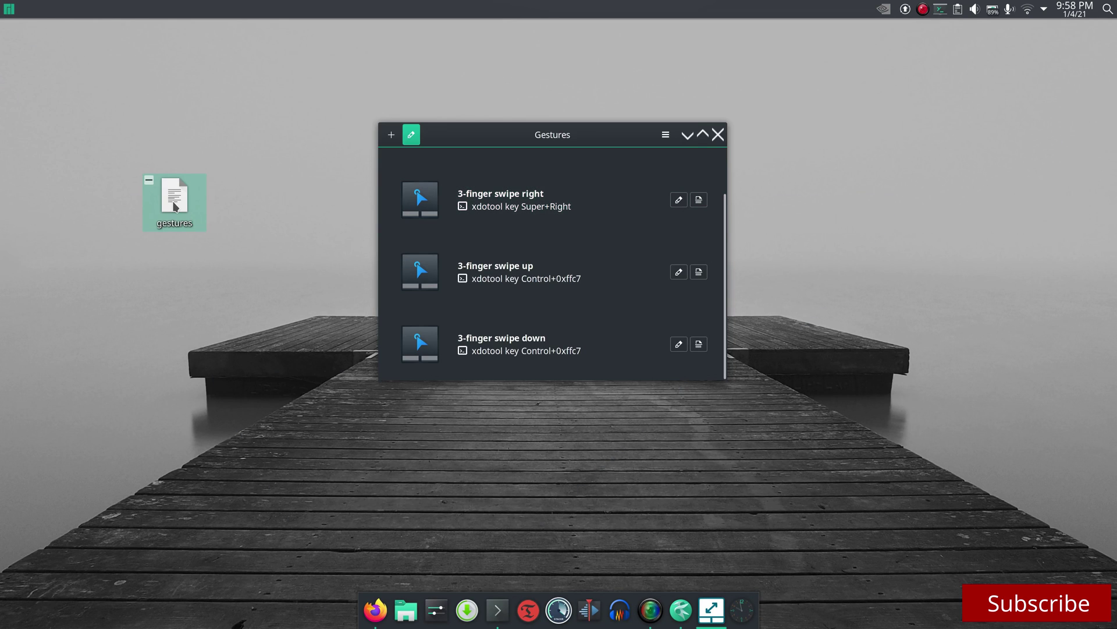
{"action": "double_click", "coordinate": [147, 178]}
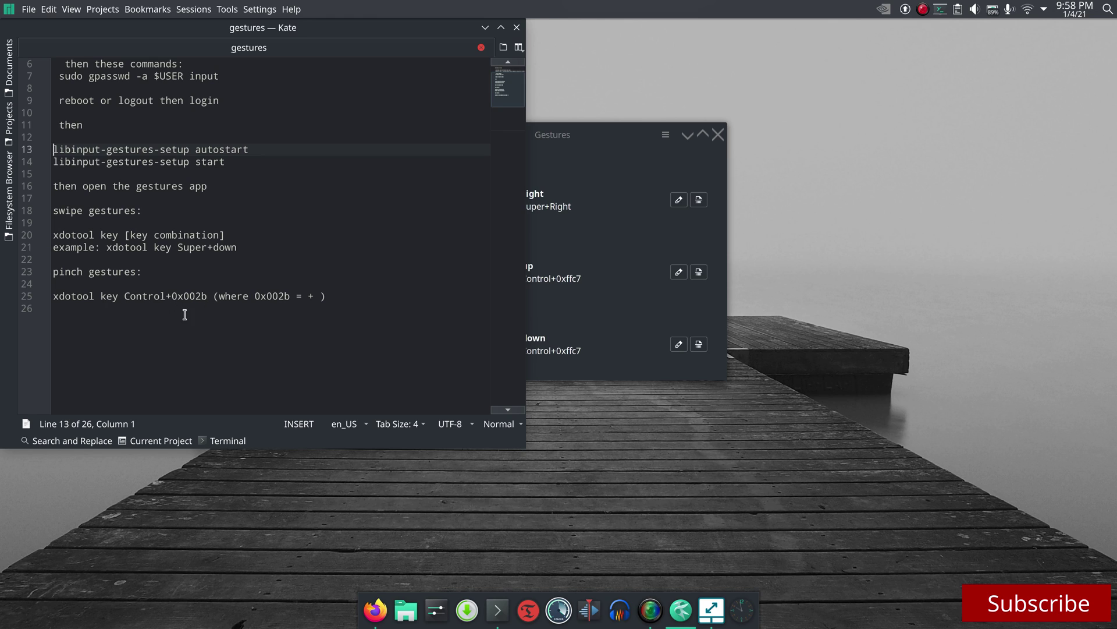
{"action": "left_click", "coordinate": [612, 147]}
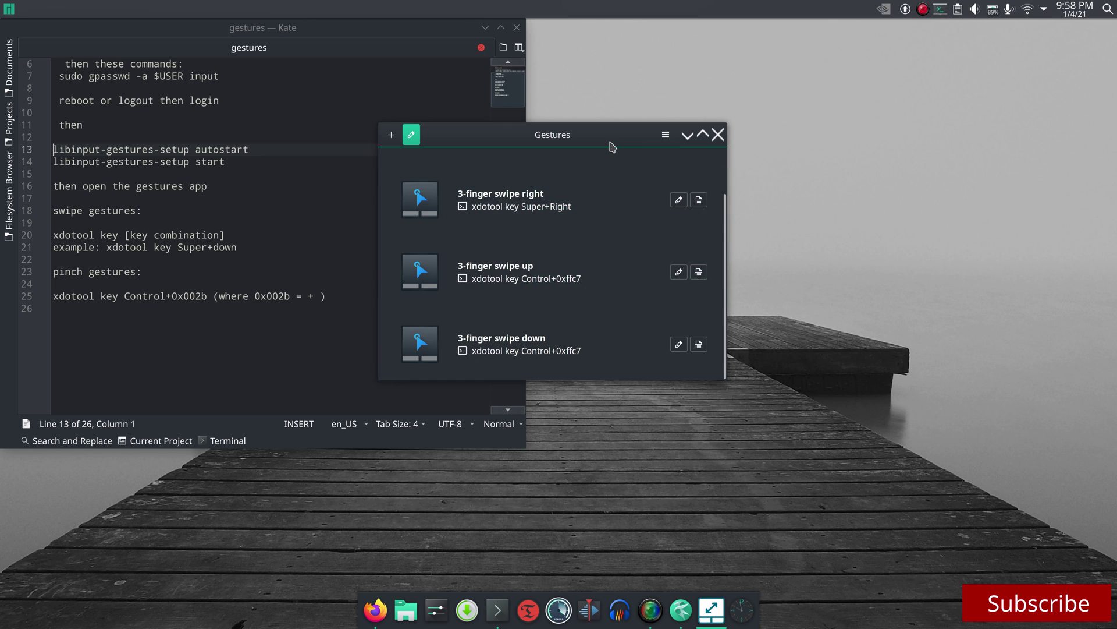
{"action": "left_click", "coordinate": [391, 135]}
{"action": "left_click", "coordinate": [492, 245]}
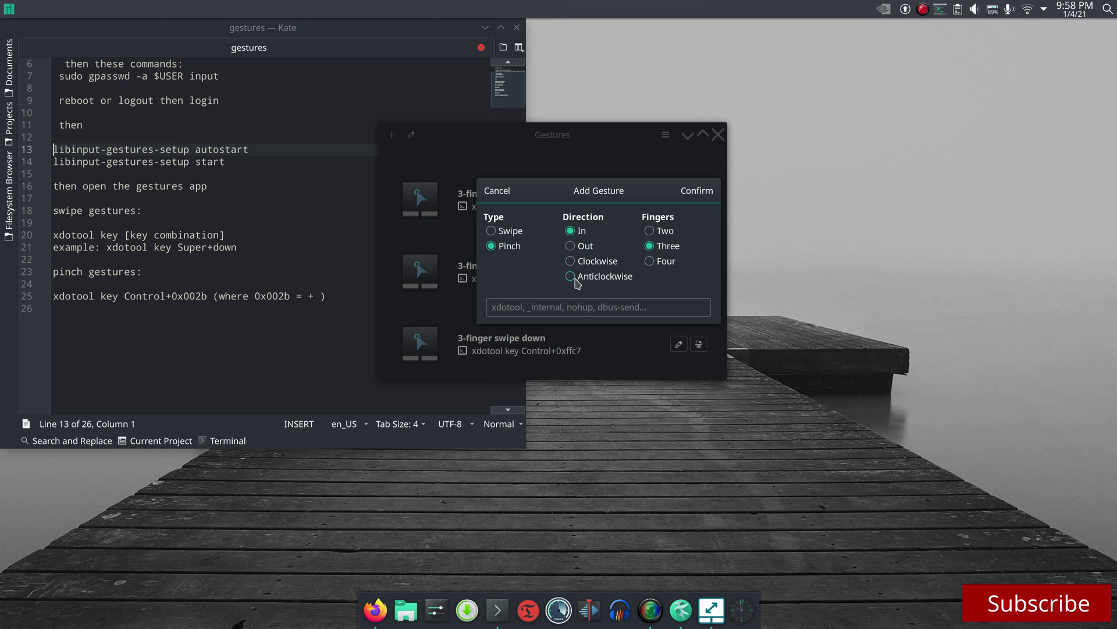
{"action": "left_click", "coordinate": [529, 312]}
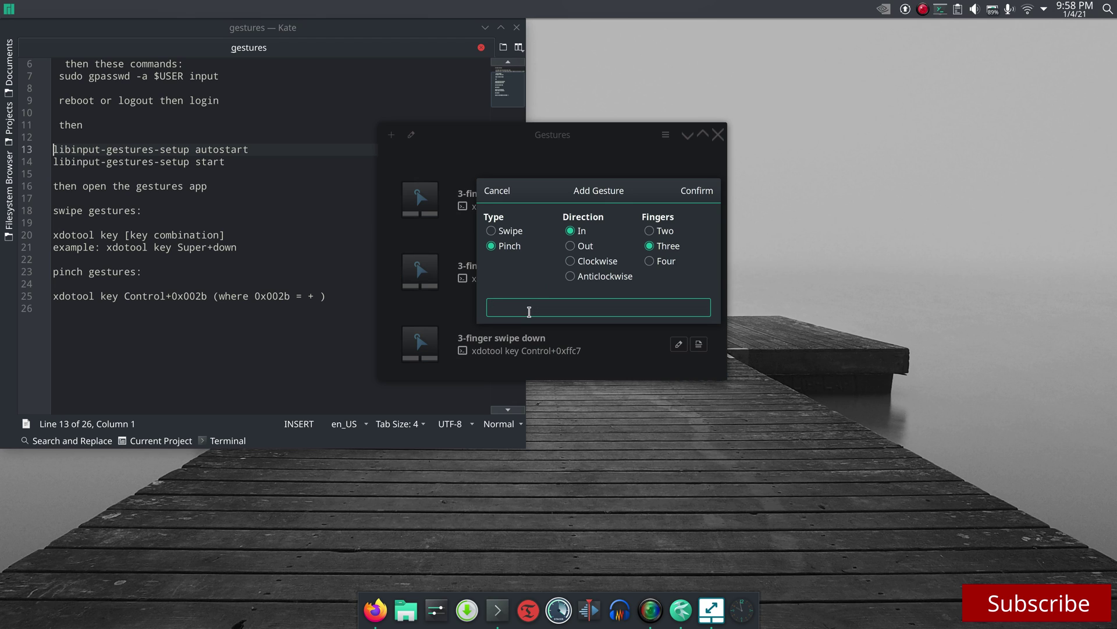
{"action": "type", "text": "xd"}
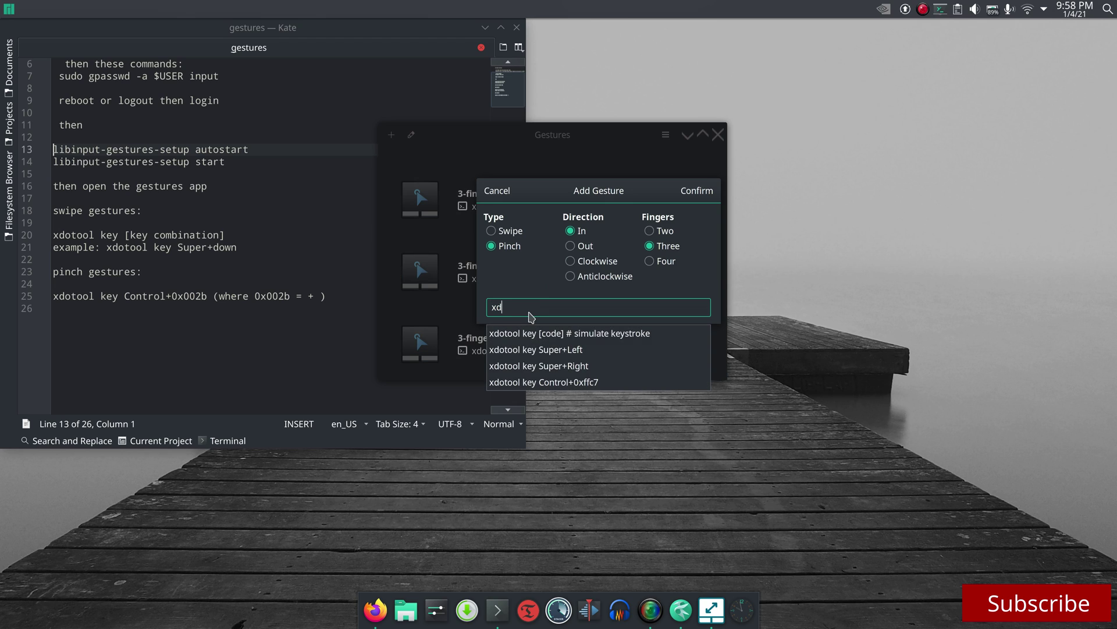
{"action": "left_click", "coordinate": [552, 351]}
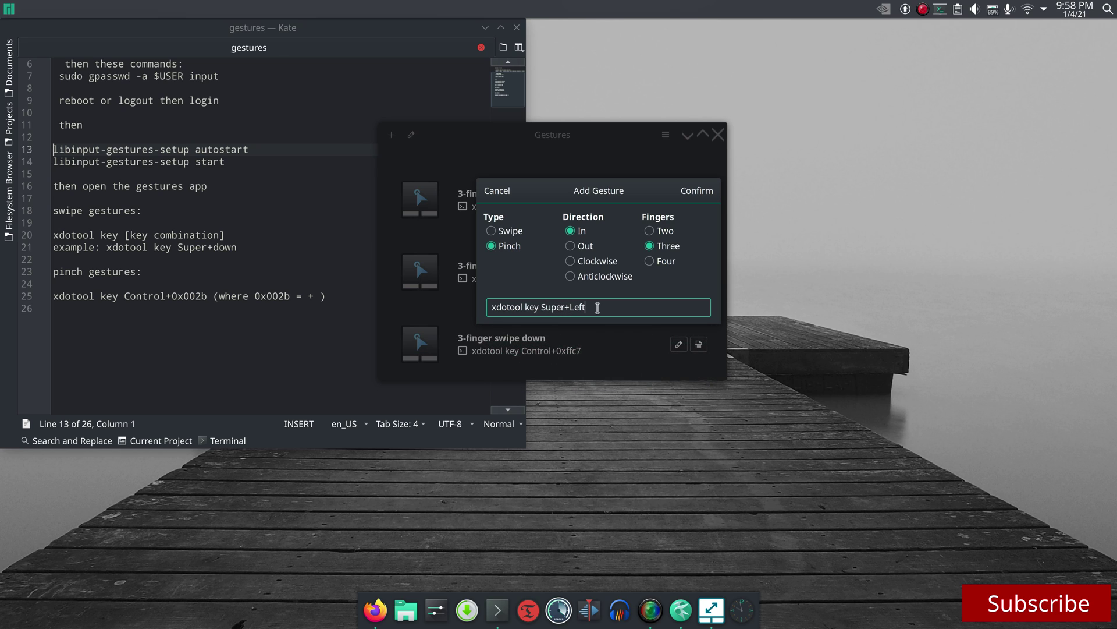
{"action": "key", "text": "BackSpace"}
{"action": "key", "text": "BackSpace"}
{"action": "key", "text": "BackSpace"}
{"action": "key", "text": "BackSpace"}
{"action": "key", "text": "BackSpace"}
{"action": "key", "text": "BackSpace"}
{"action": "key", "text": "BackSpace"}
{"action": "key", "text": "BackSpace"}
{"action": "key", "text": "BackSpace"}
{"action": "key", "text": "BackSpace"}
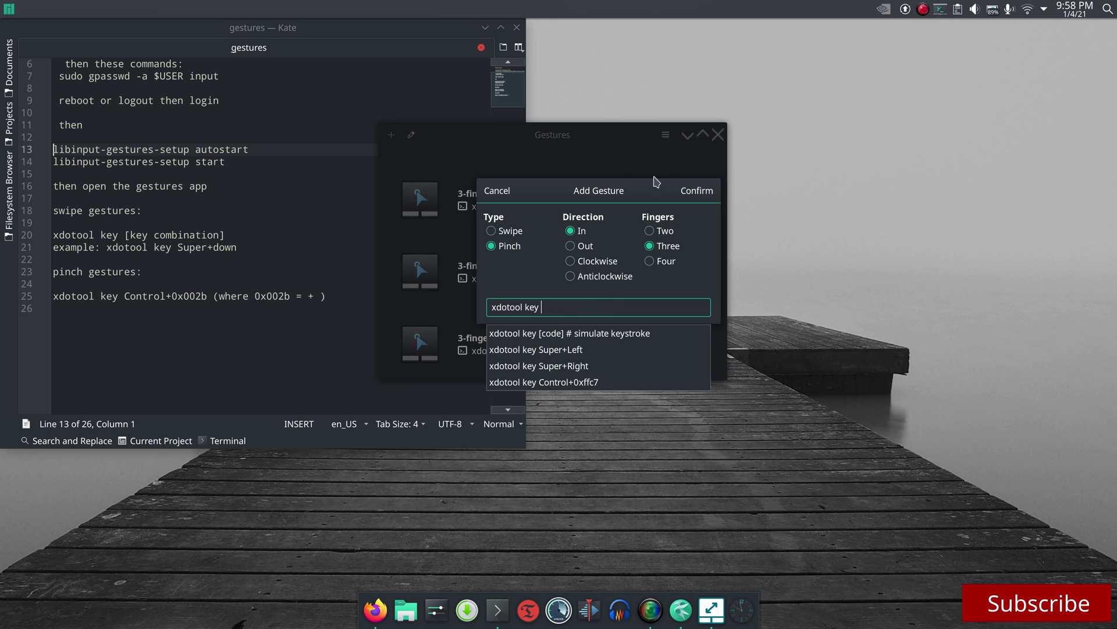
{"action": "left_click", "coordinate": [497, 190]}
{"action": "left_click", "coordinate": [497, 190]}
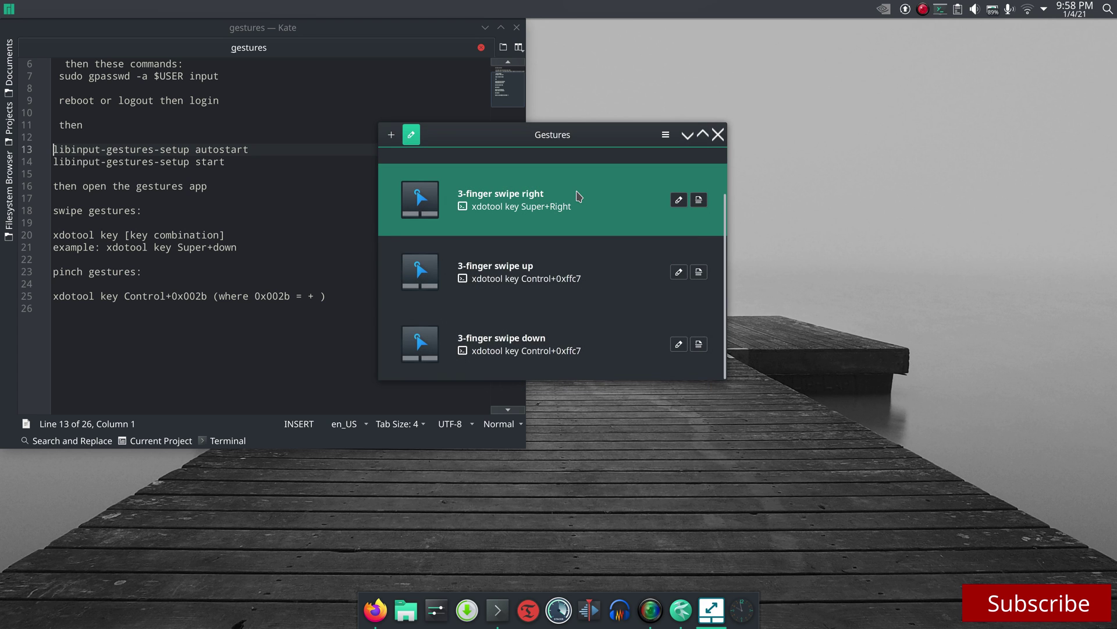
Close the Gestures and Kate notes windows, then bring up Firefox and minimise it again.
{"action": "key", "text": "ctrl+F10"}
{"action": "key", "text": "ctrl+F10"}
{"action": "left_click", "coordinate": [717, 136]}
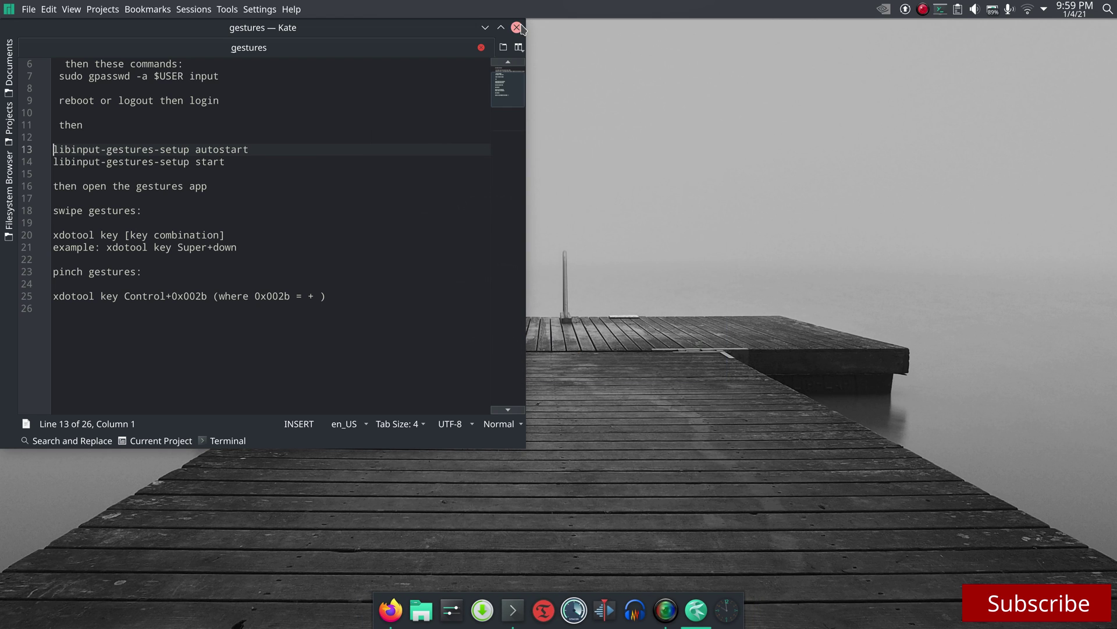
{"action": "left_click", "coordinate": [517, 28]}
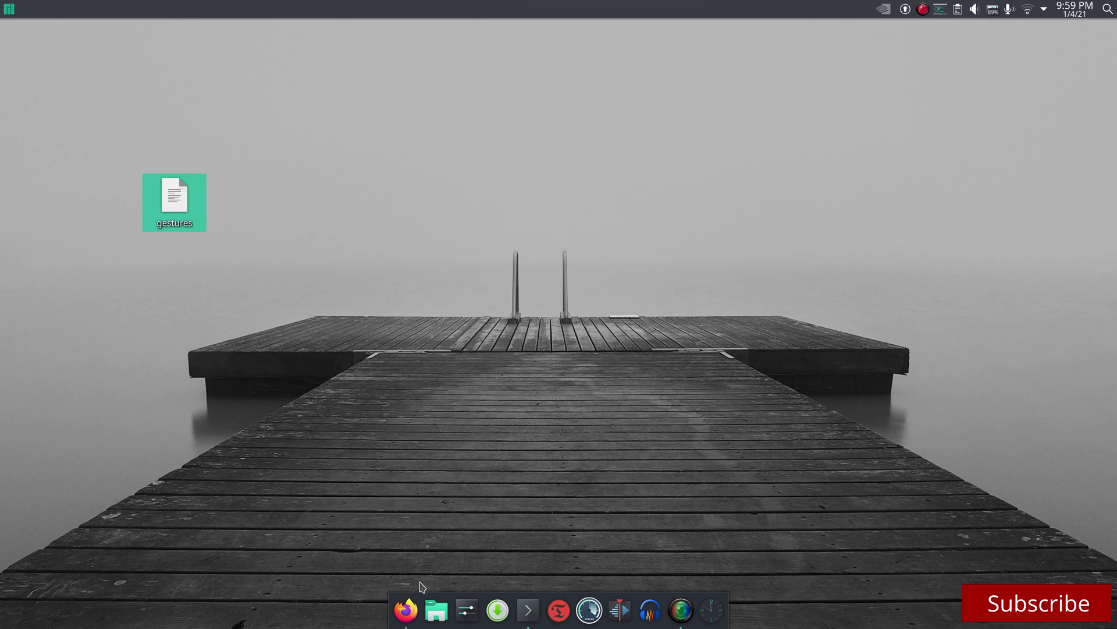
{"action": "left_click", "coordinate": [406, 609]}
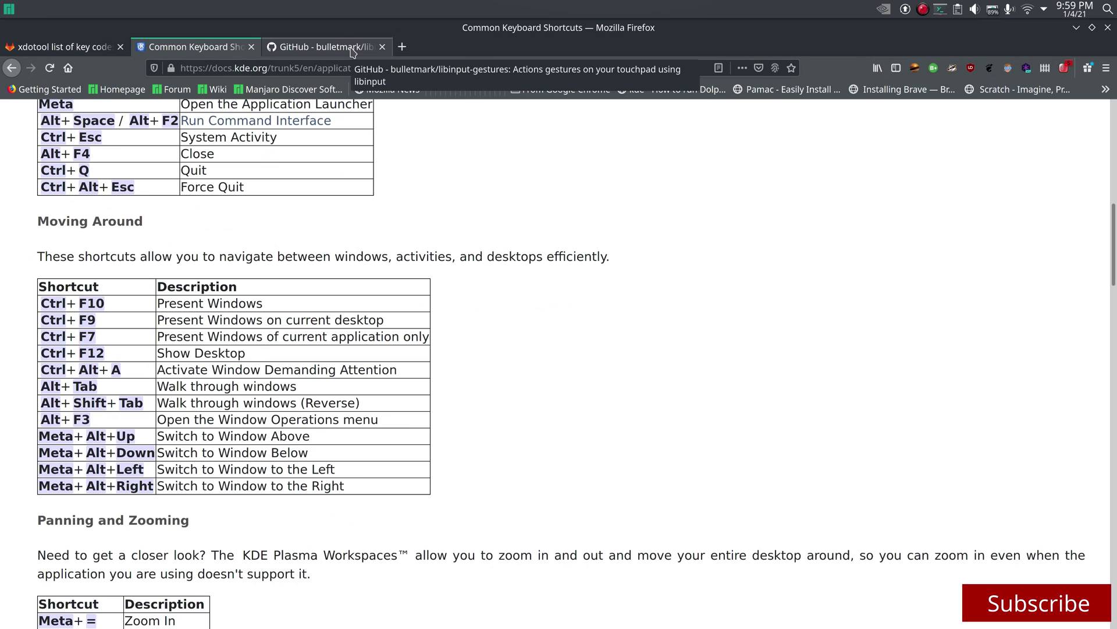
{"action": "left_click", "coordinate": [1077, 29]}
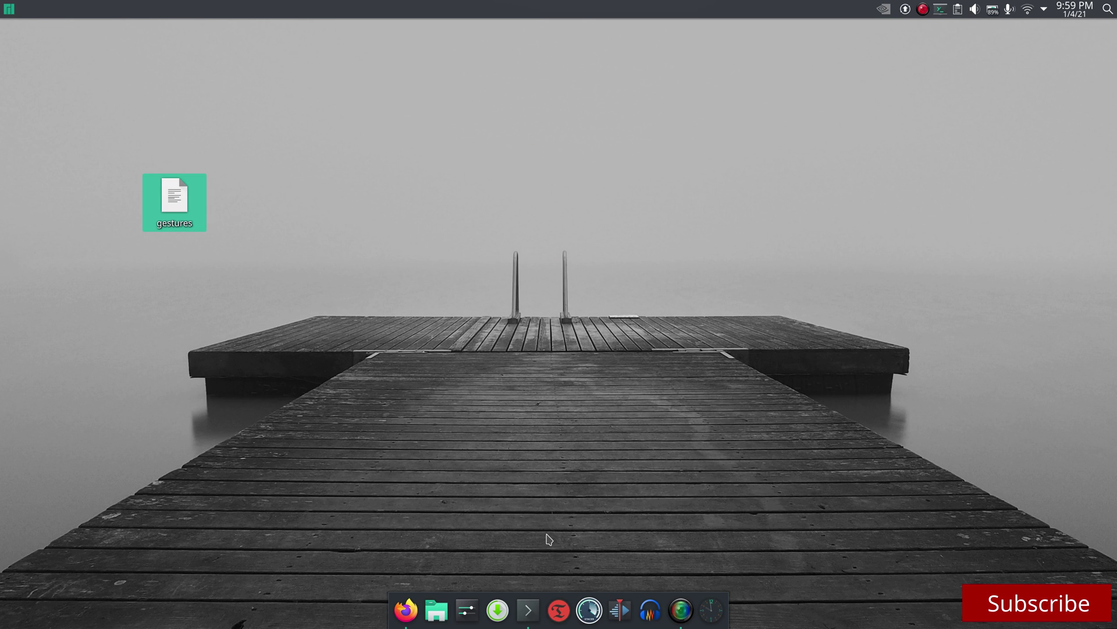
{"action": "left_click", "coordinate": [499, 609]}
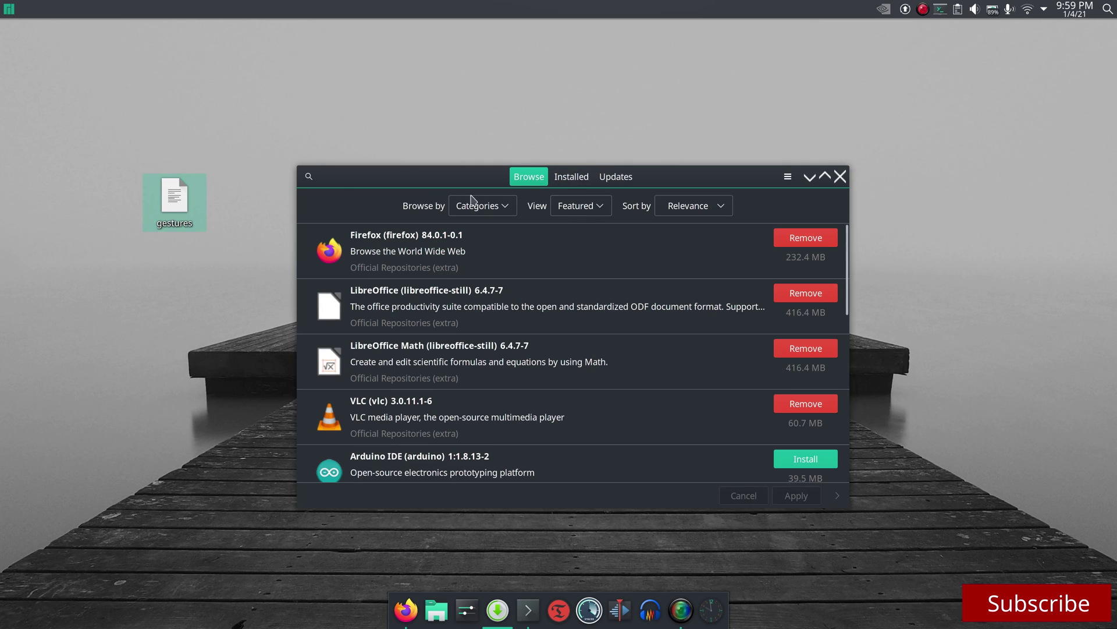
{"action": "left_click", "coordinate": [309, 176]}
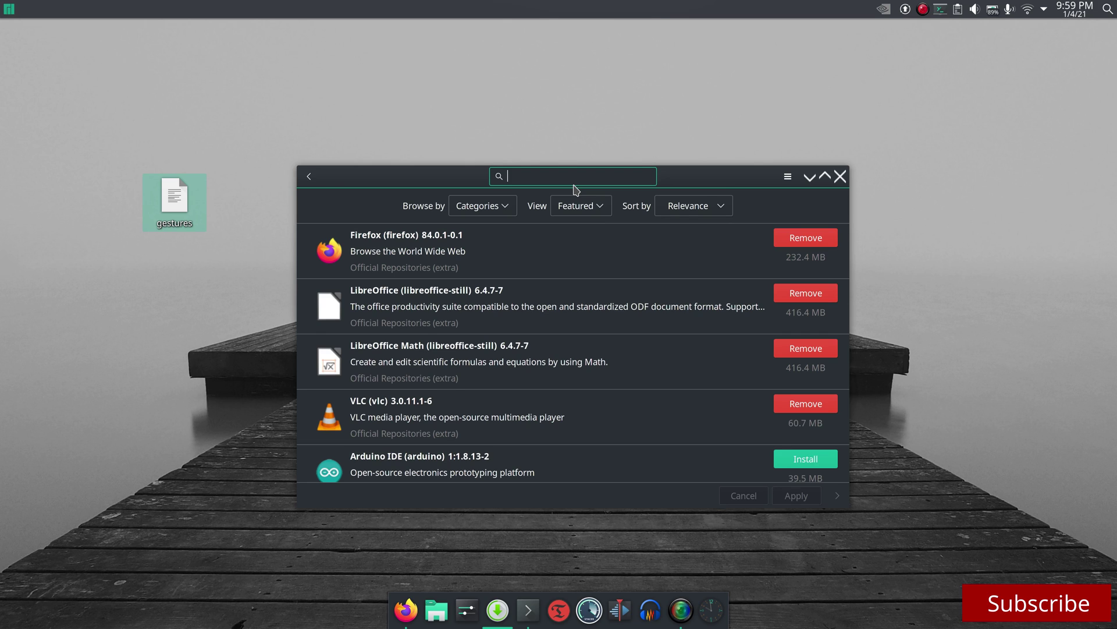
{"action": "left_click", "coordinate": [842, 176]}
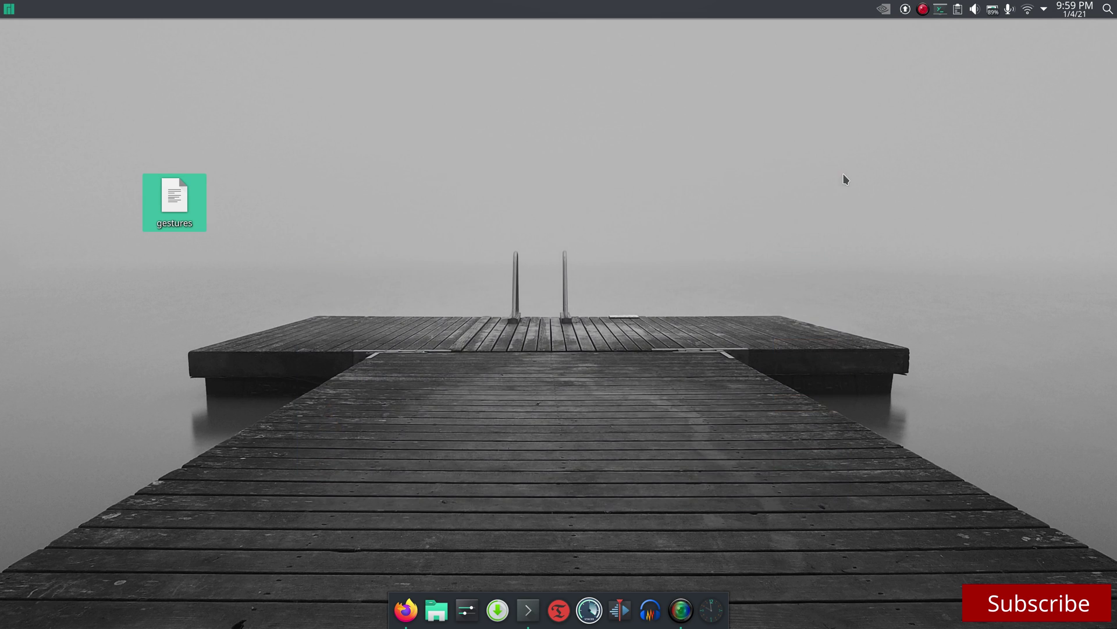